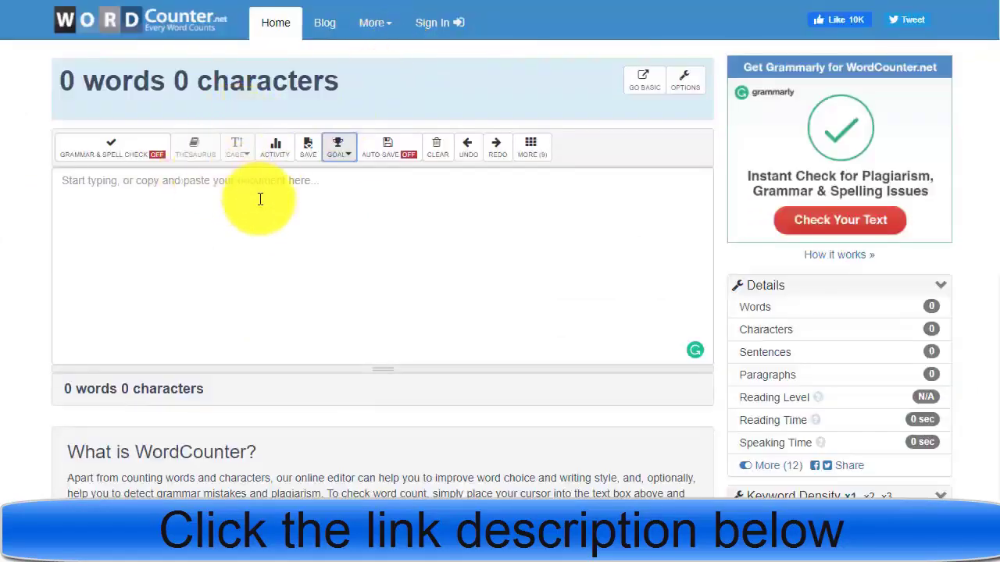
- Enter the title "The Best Way for Women to Lose Weight" in the WordCounter text box and copy it
left_click(190, 188)
type("The Best Way for Women to Lose Weight")
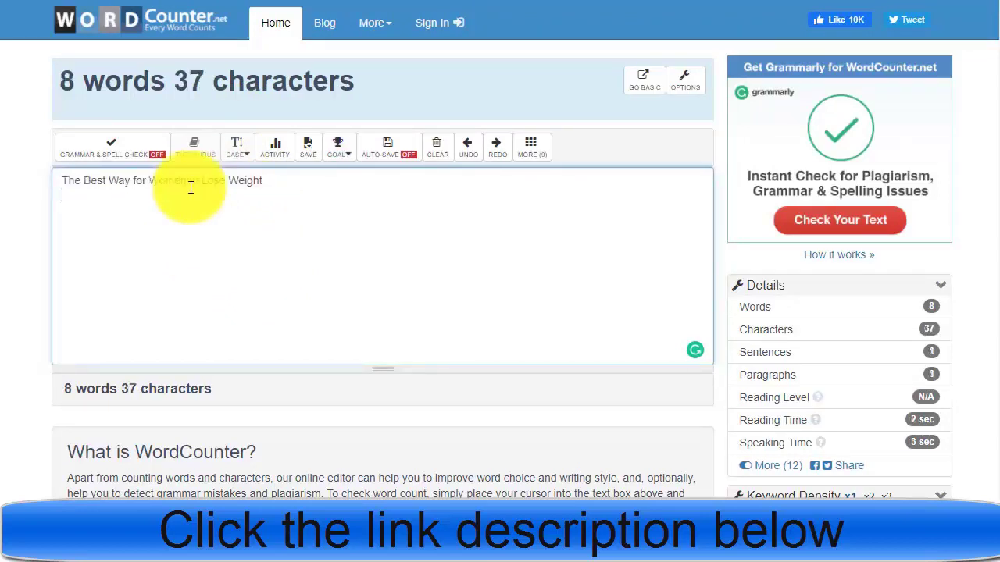
key("Return")
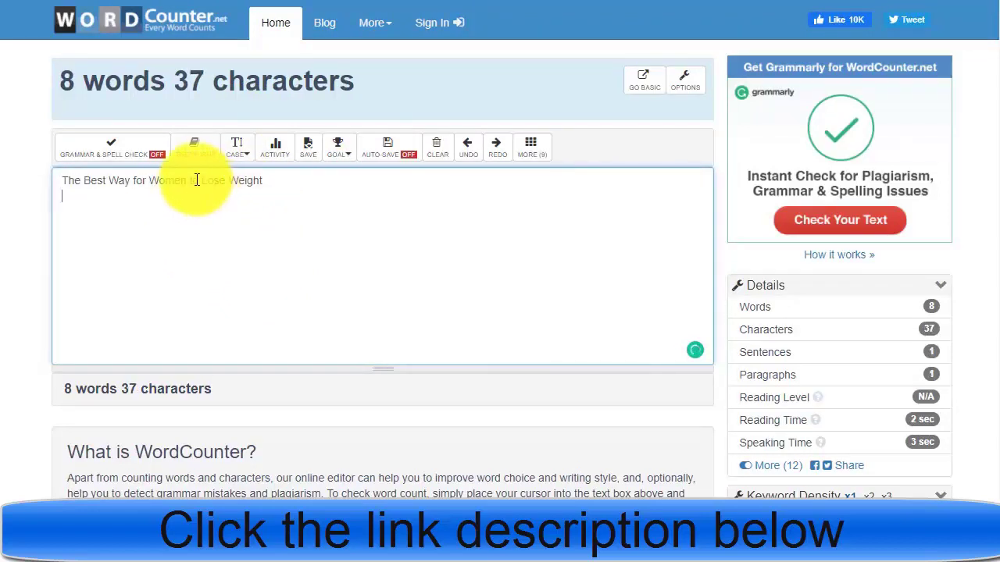
triple_click(206, 186)
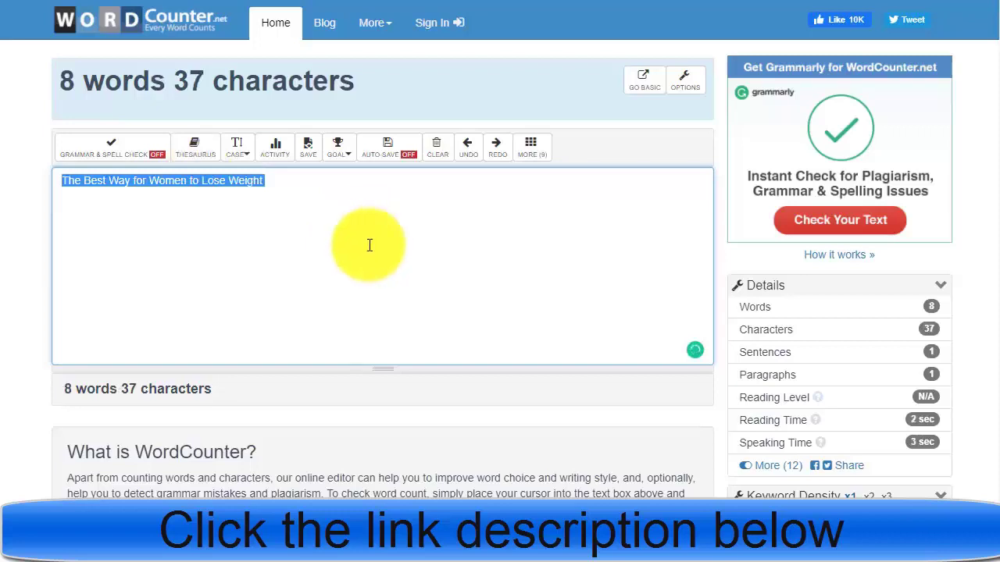
triple_click(221, 183)
key("ctrl+c")
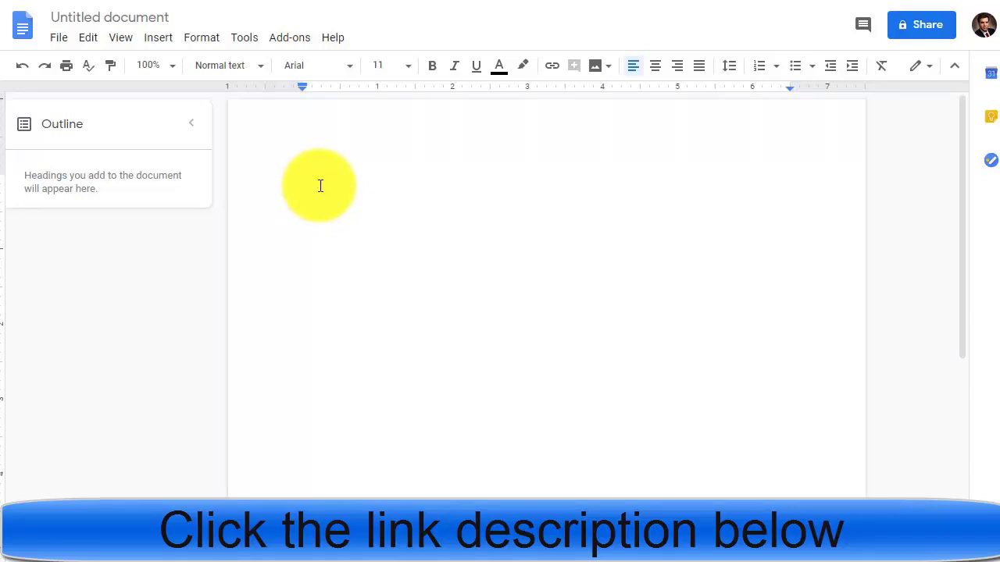
- Switch to the blank Google Docs document and try to paste the copied title into it
right_click(288, 161)
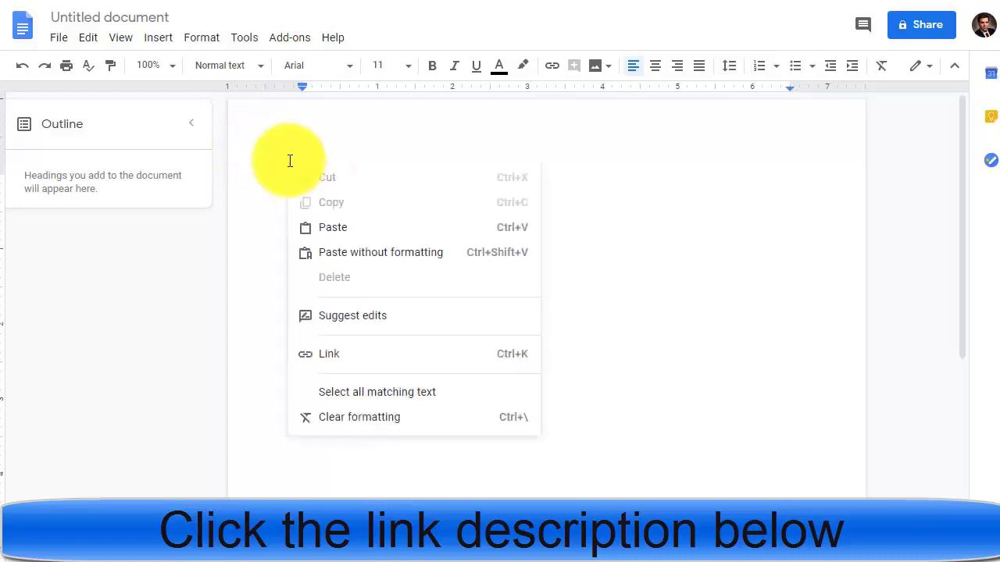
left_click(342, 226)
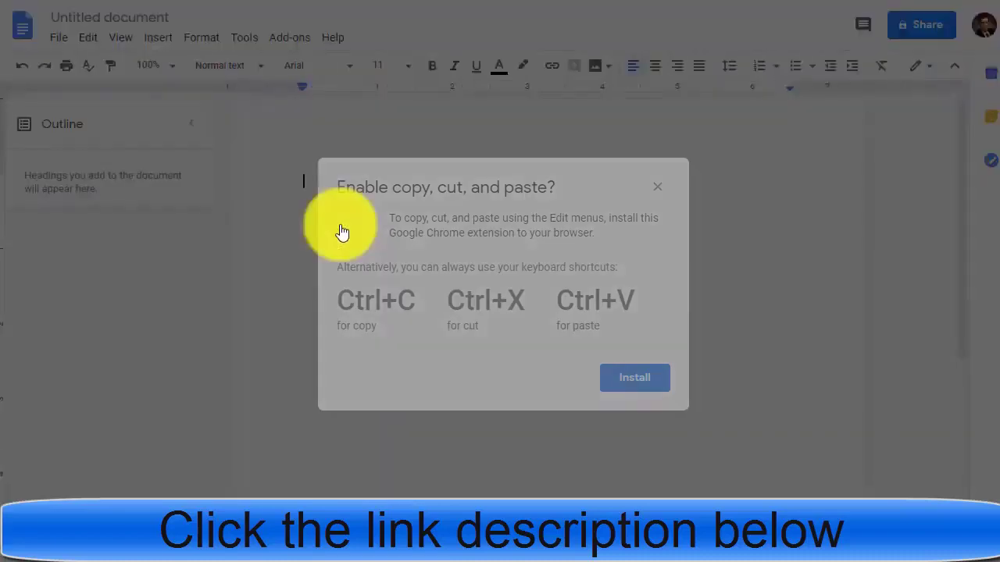
left_click(656, 384)
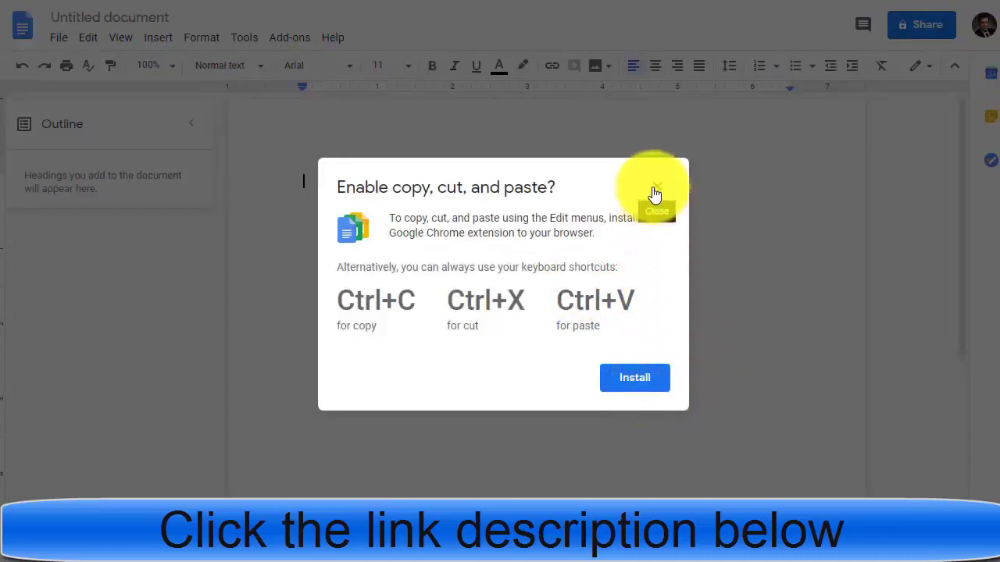
left_click(645, 365)
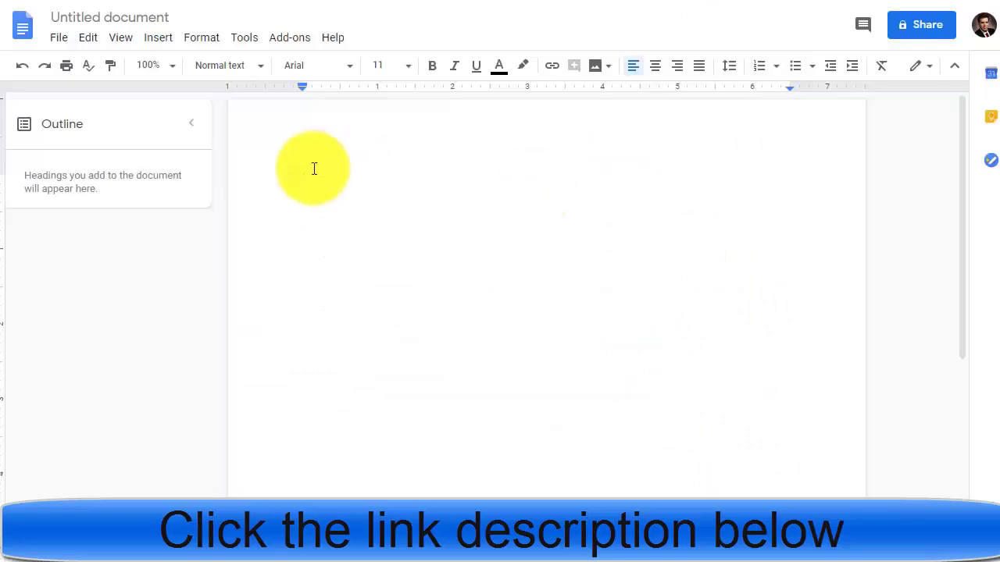
- Retry pasting into the document and, from the copy-and-paste prompt, install the Google Docs Offline extension from the Chrome Web Store
right_click(314, 169)
left_click(359, 234)
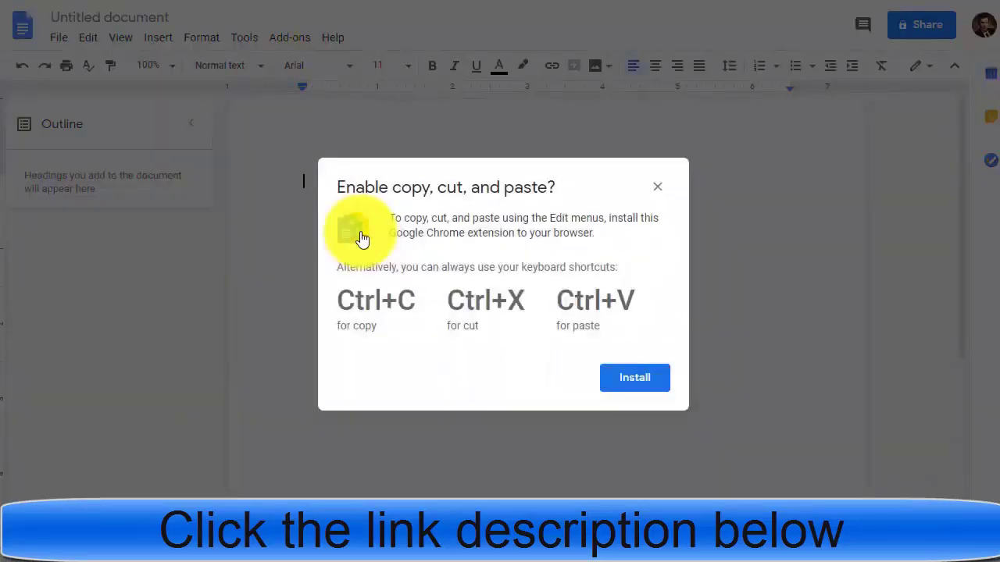
key("Escape")
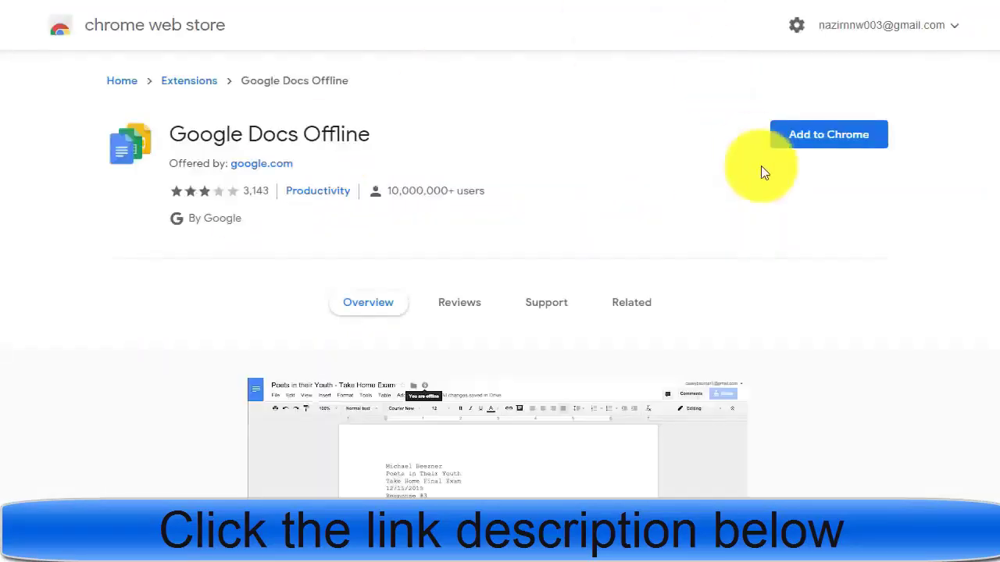
left_click(812, 139)
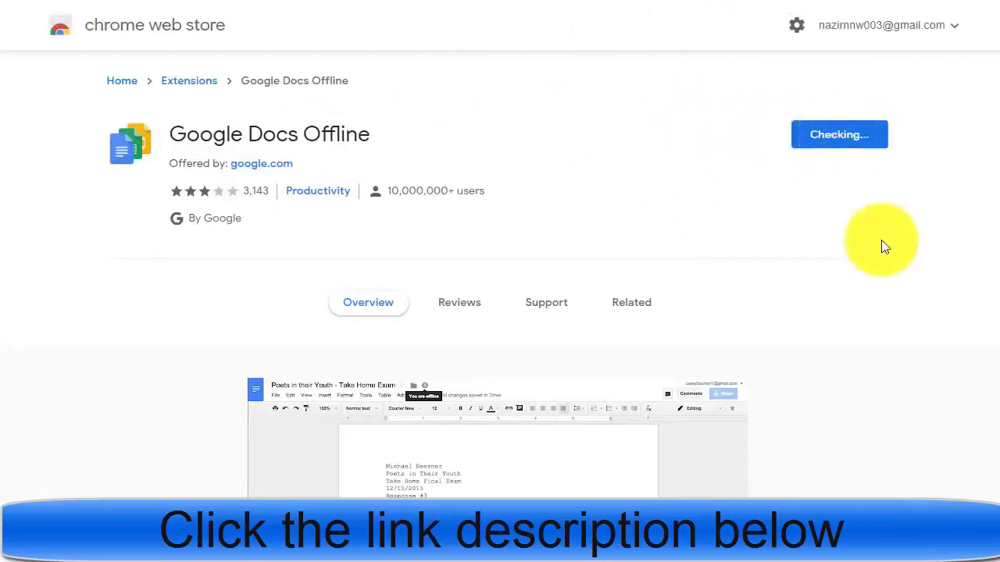
left_click(541, 115)
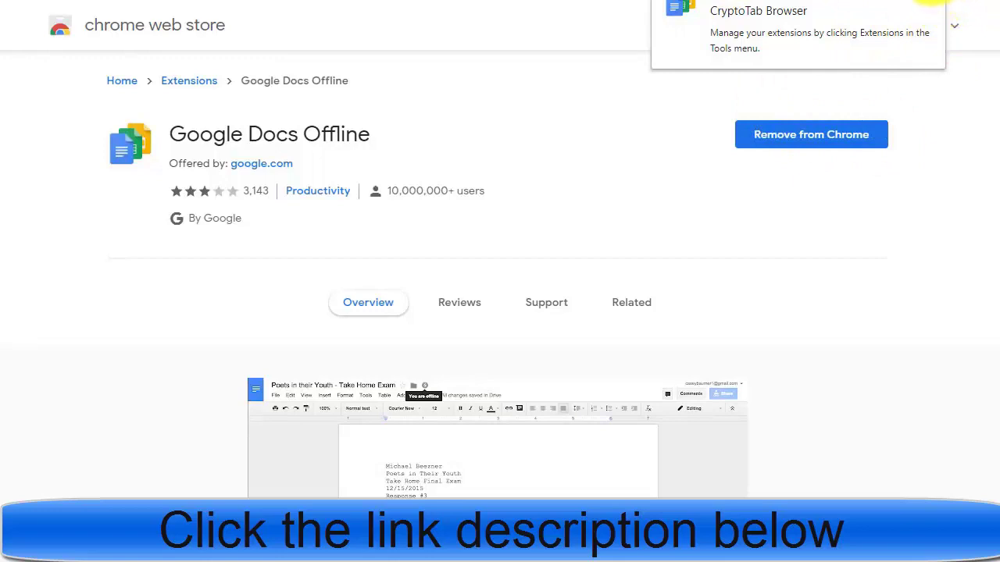
right_click(927, 1)
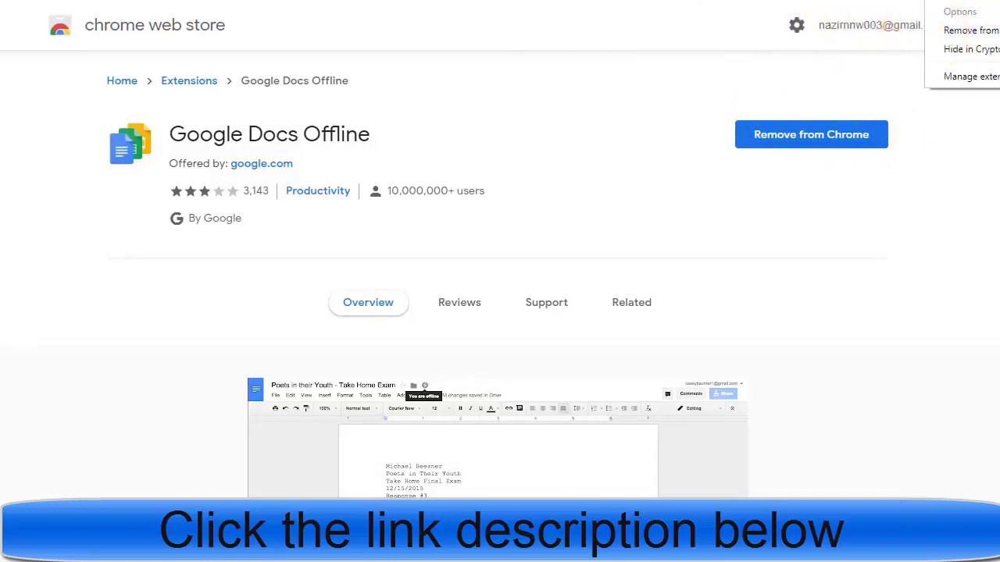
key("Escape")
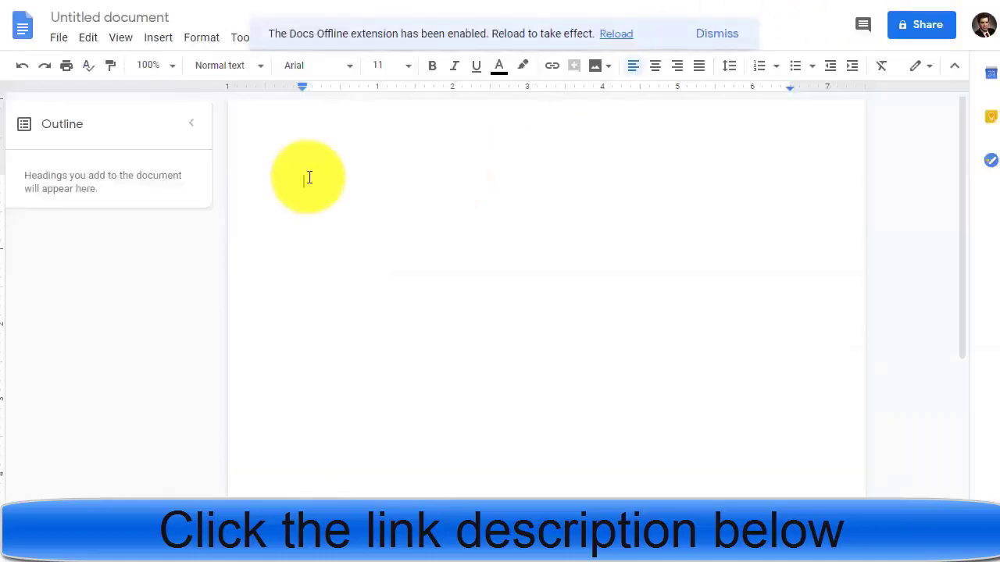
- Paste the copied title into the Google Docs document and make it bold at font size 24
key("ctrl+v")
key("Return")
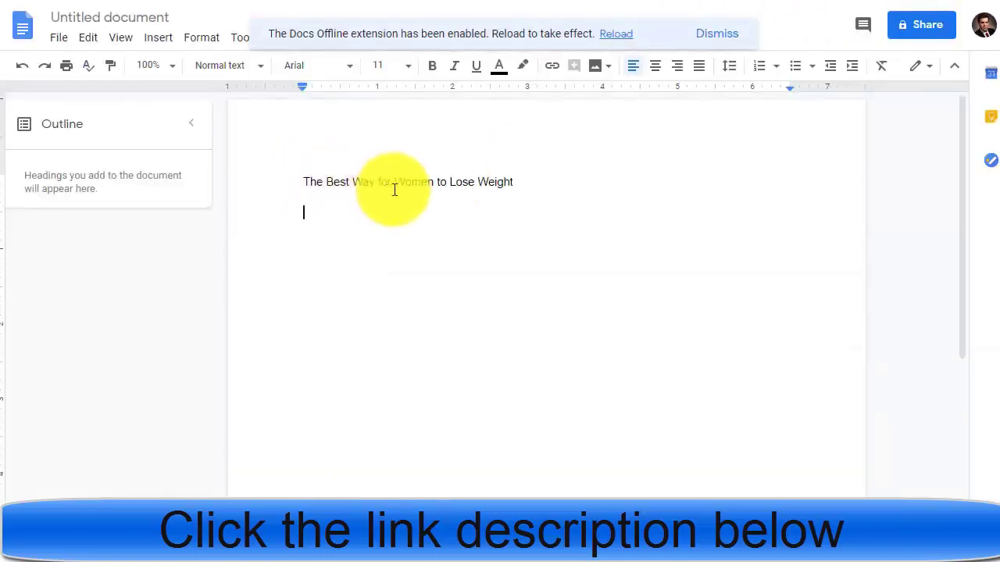
triple_click(482, 184)
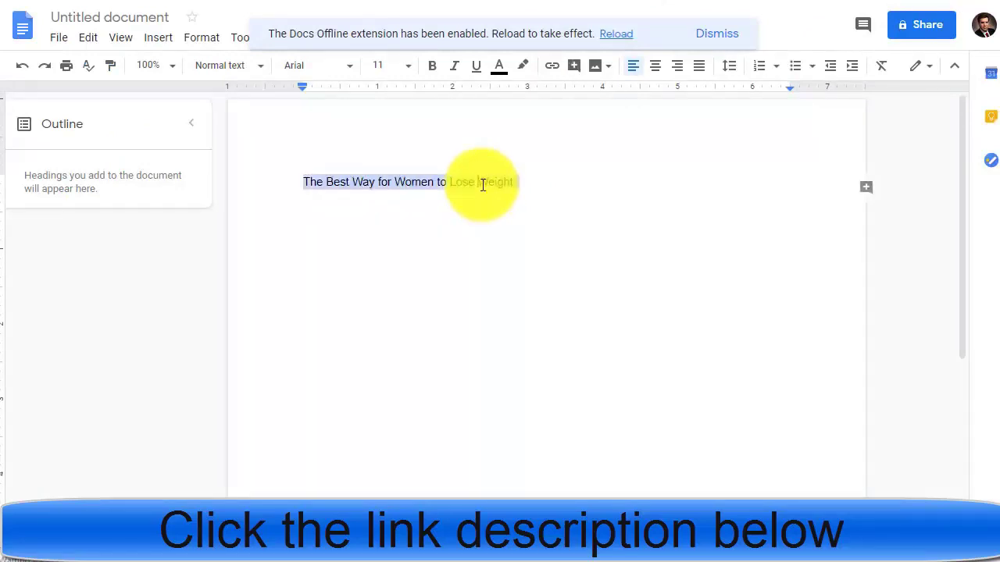
left_click(432, 68)
left_click(408, 68)
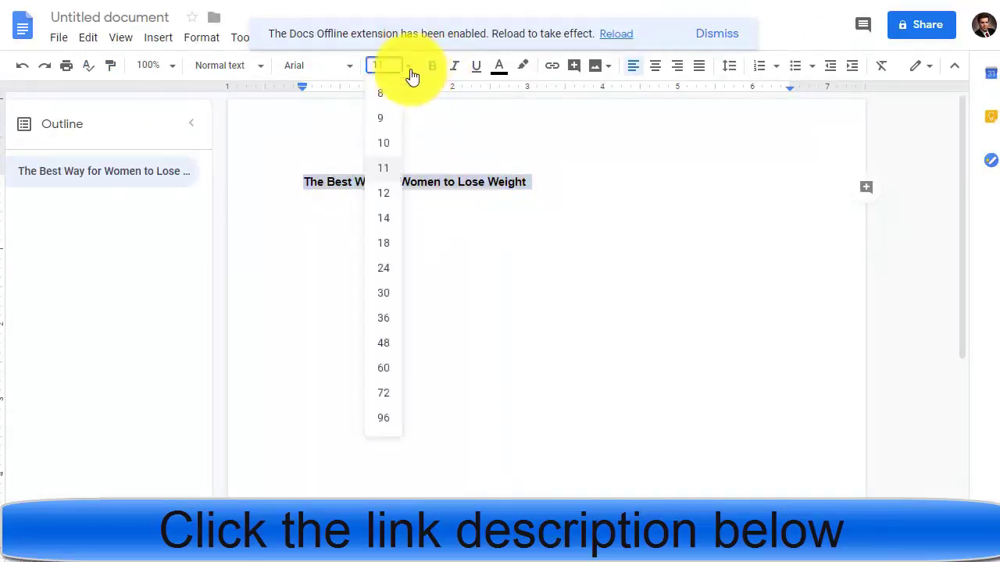
left_click(385, 275)
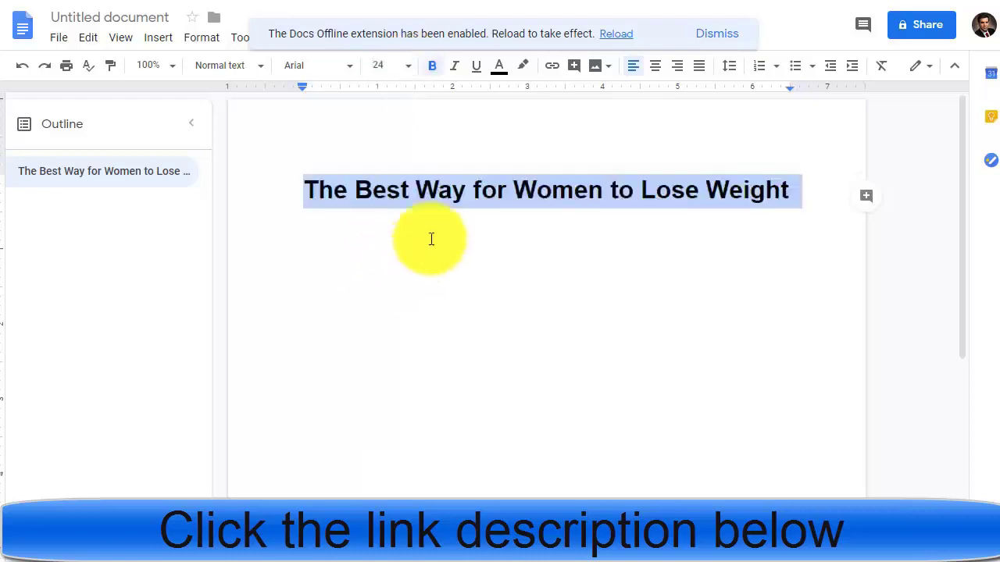
left_click(493, 242)
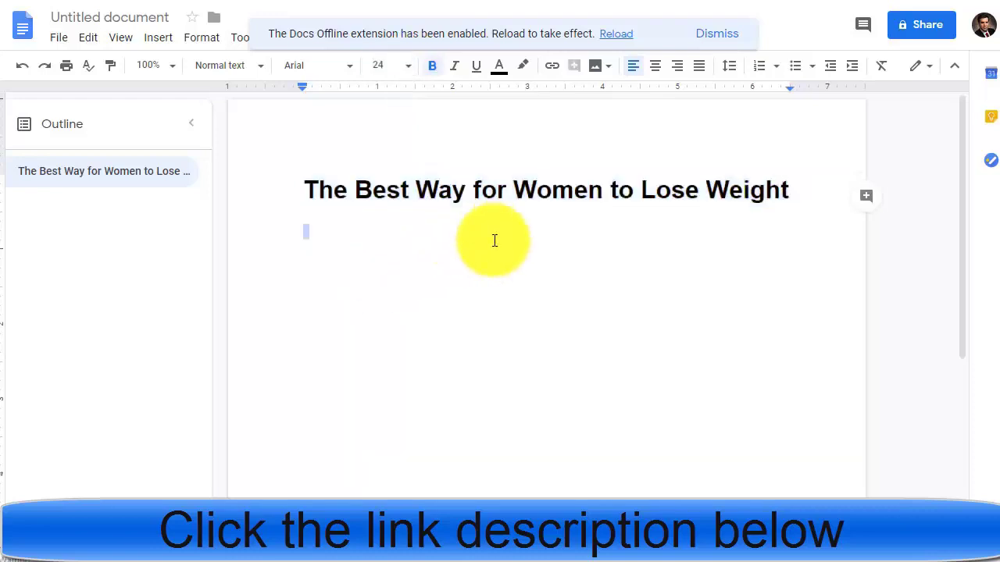
- Center the title line and color its text blue
triple_click(602, 187)
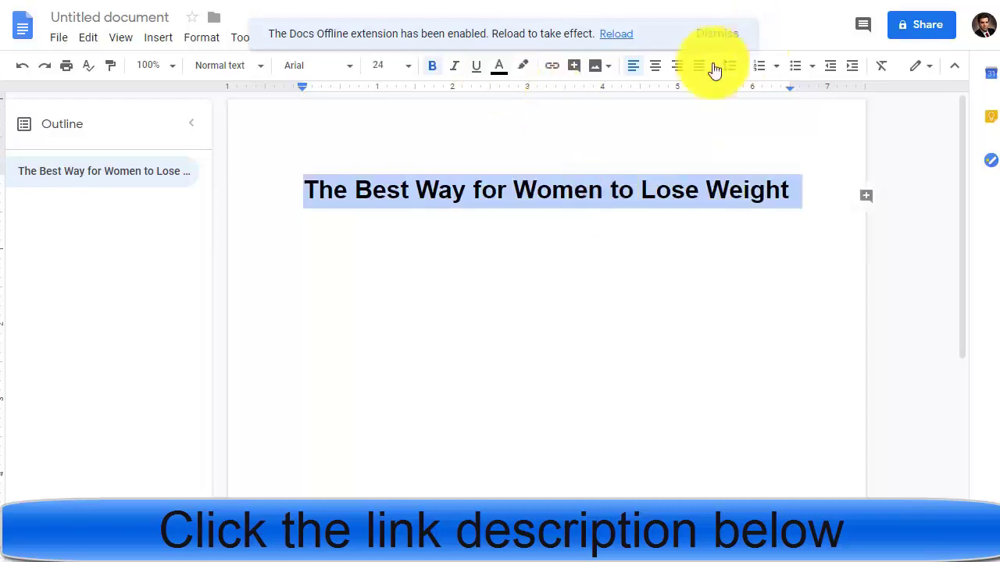
left_click(655, 67)
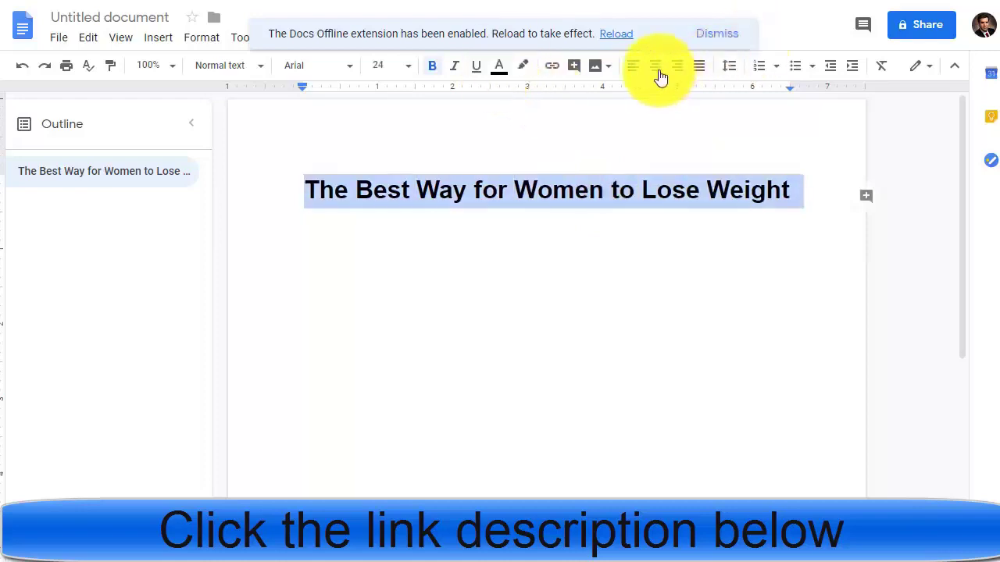
left_click(497, 67)
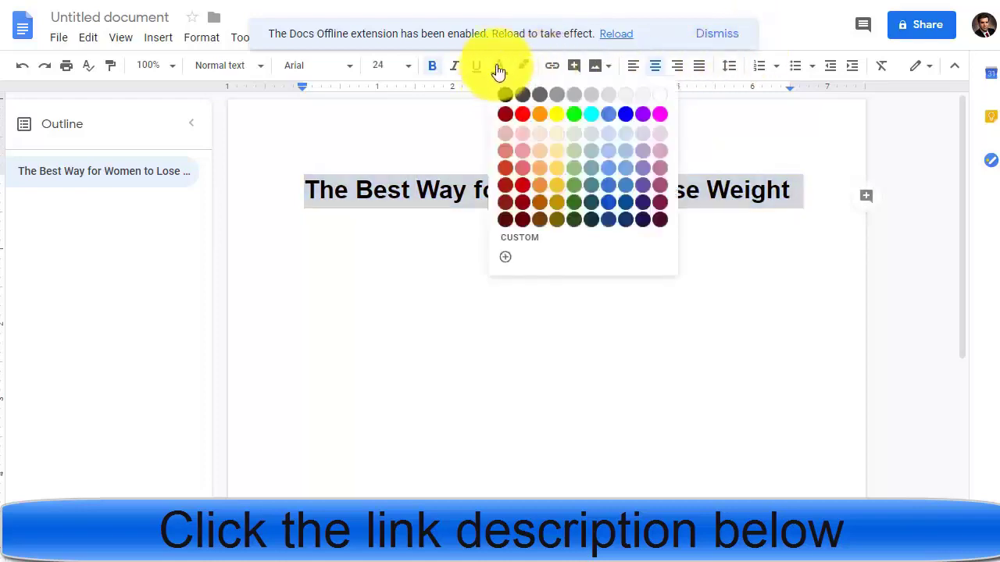
left_click(626, 116)
left_click(473, 230)
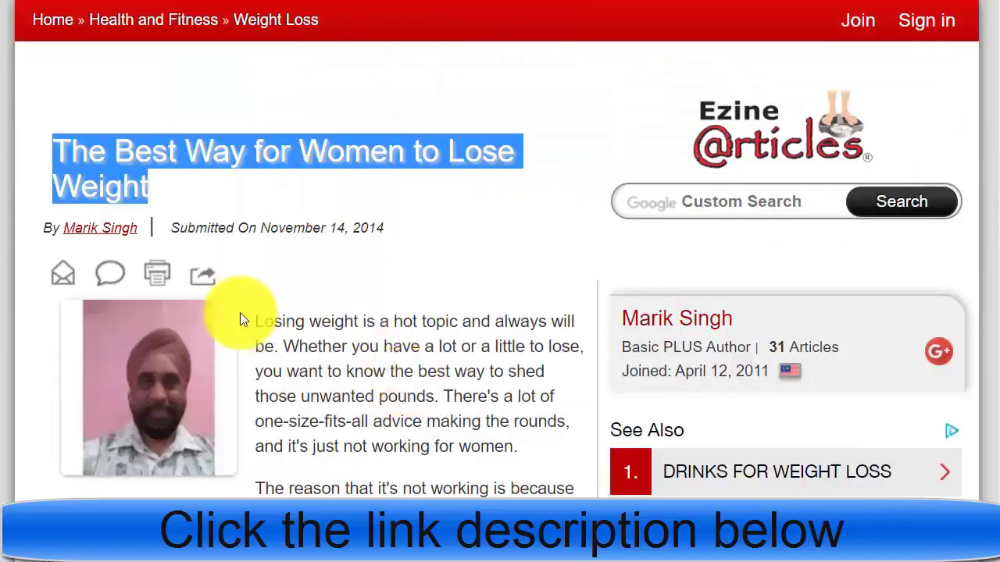
- Copy the article's full body from the EzineArticles page and replace the title in the WordCounter text box with it
left_click_drag(255, 320, 585, 286)
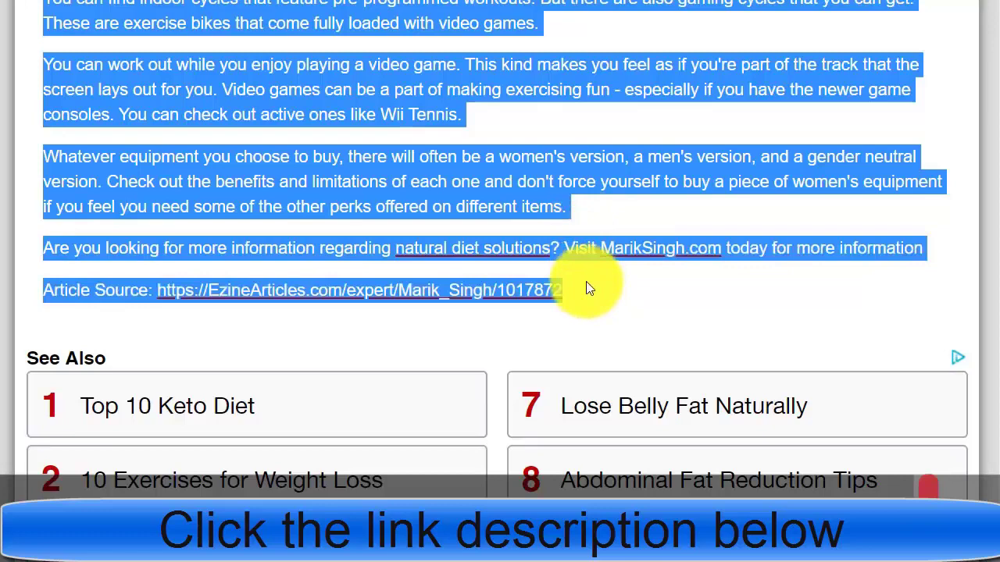
right_click(526, 153)
left_click(569, 166)
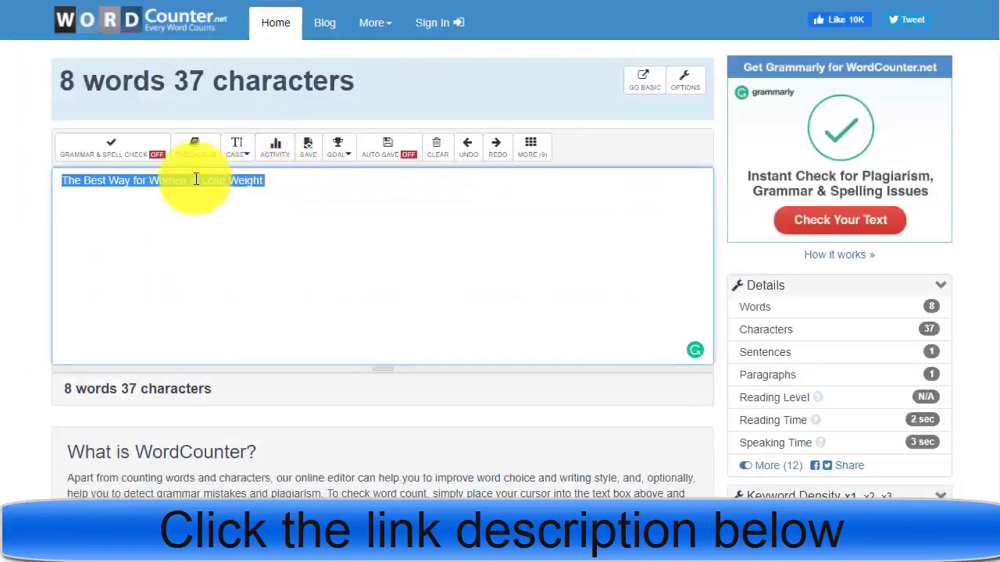
key("BackSpace")
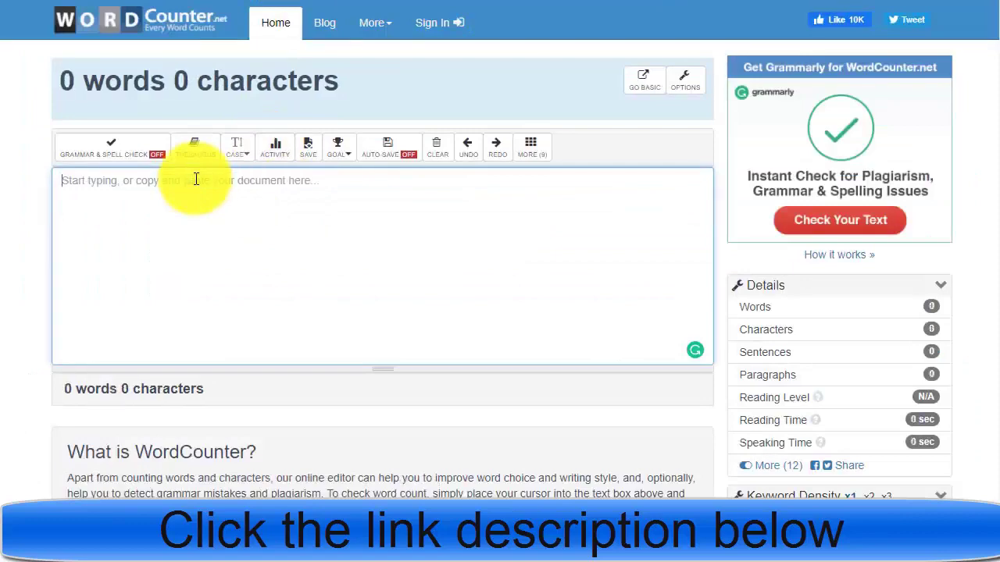
key("ctrl+v")
- Replace "because men" with "that men" in the article's second paragraph, accepting the Grammarly suggestion
left_click(377, 295)
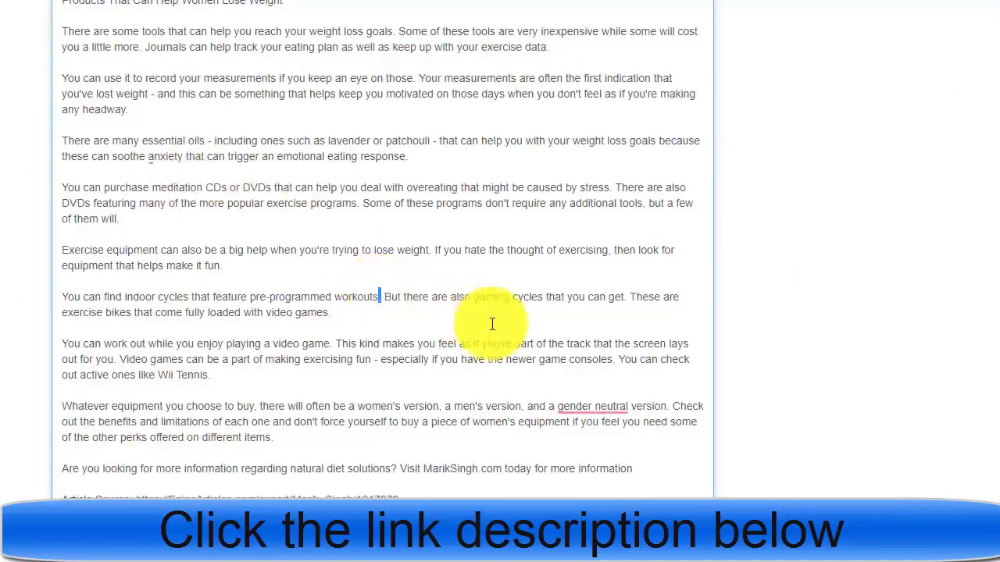
key("Down")
key("Down")
scroll(993, 441, "down", 2)
scroll(991, 441, "down", 4)
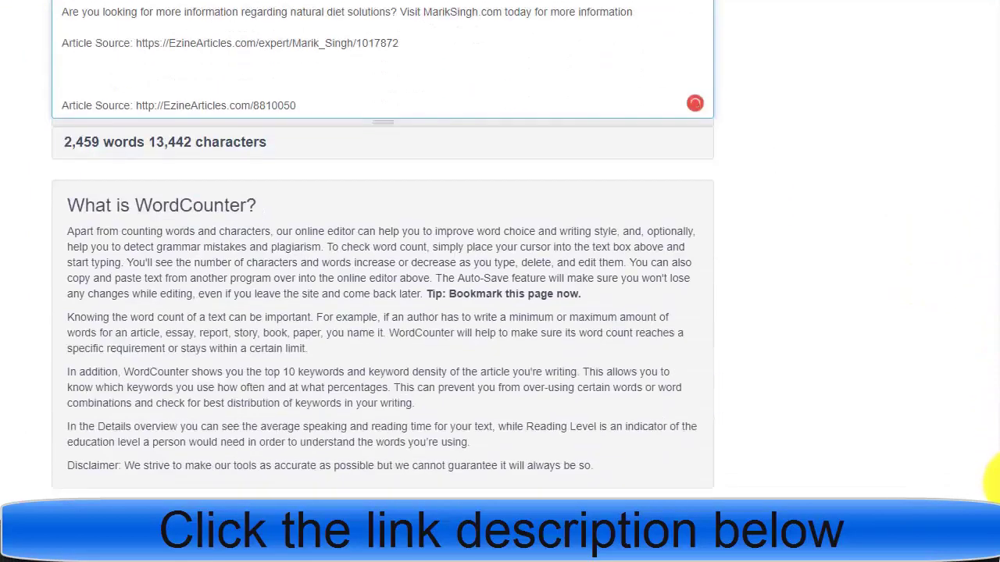
scroll(990, 433, "up", 5)
left_click_drag(998, 409, 929, 18)
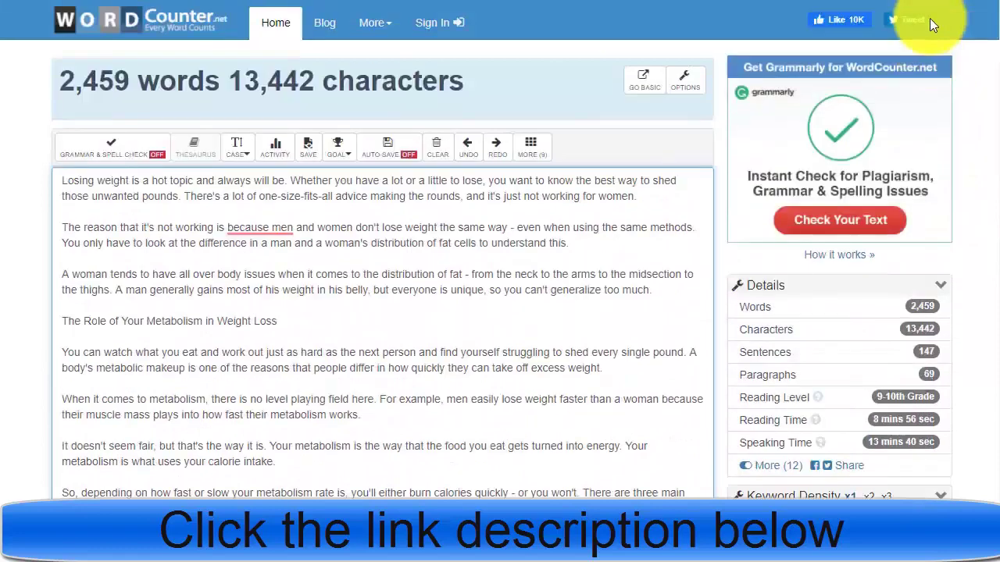
triple_click(330, 358)
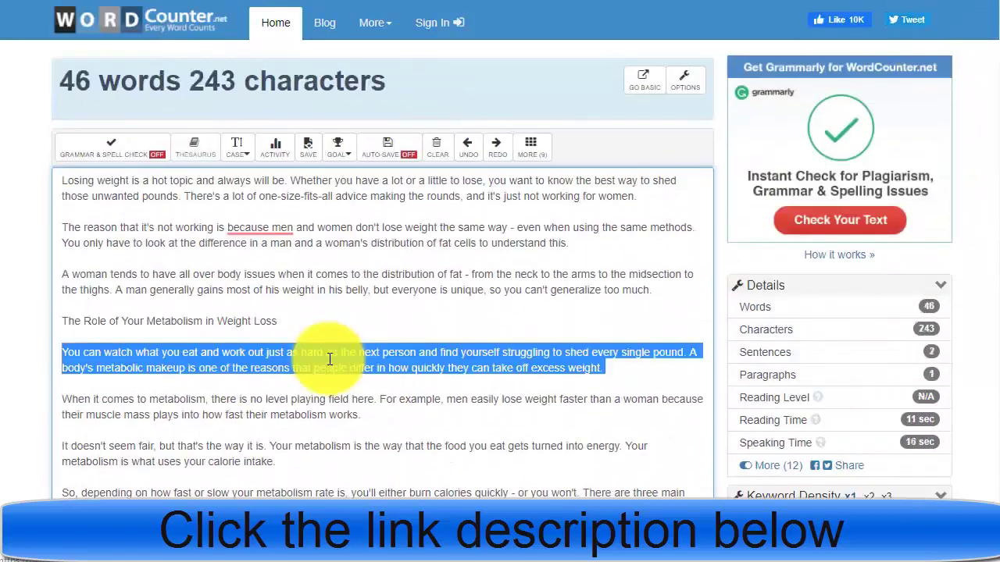
left_click(273, 229)
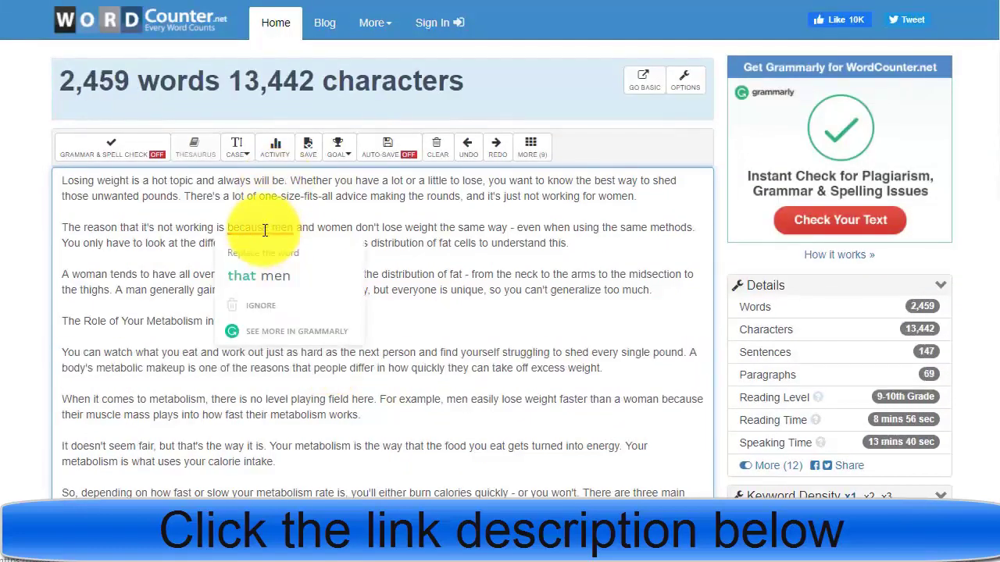
left_click(282, 281)
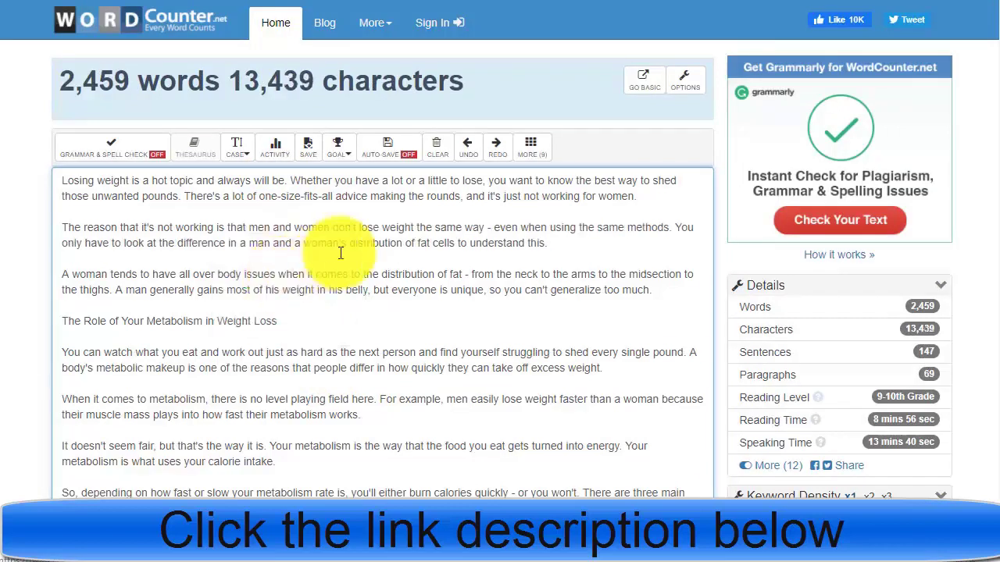
- Copy the entire corrected article from WordCounter into the Google Docs document below the title
key("ctrl+a")
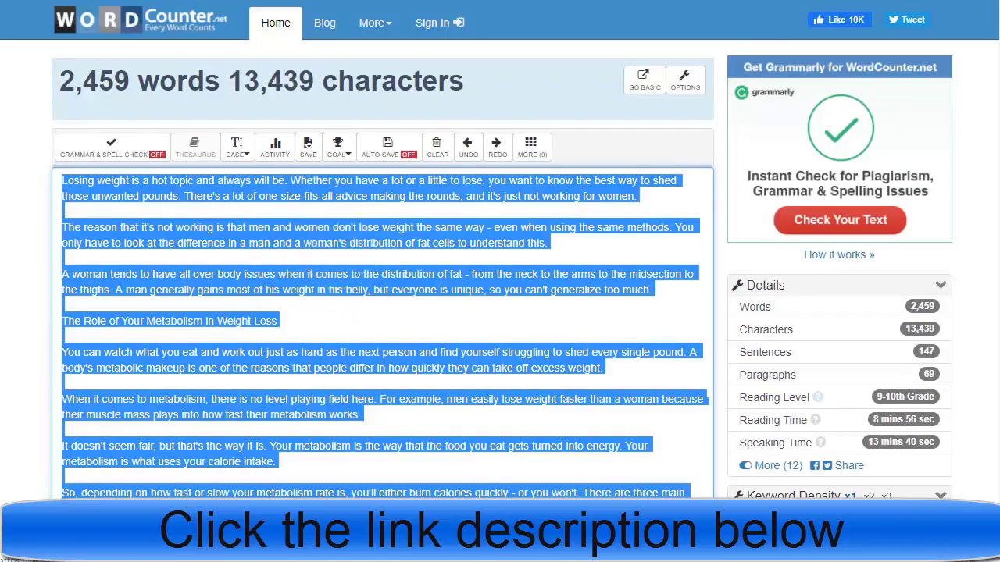
key("ctrl+Tab")
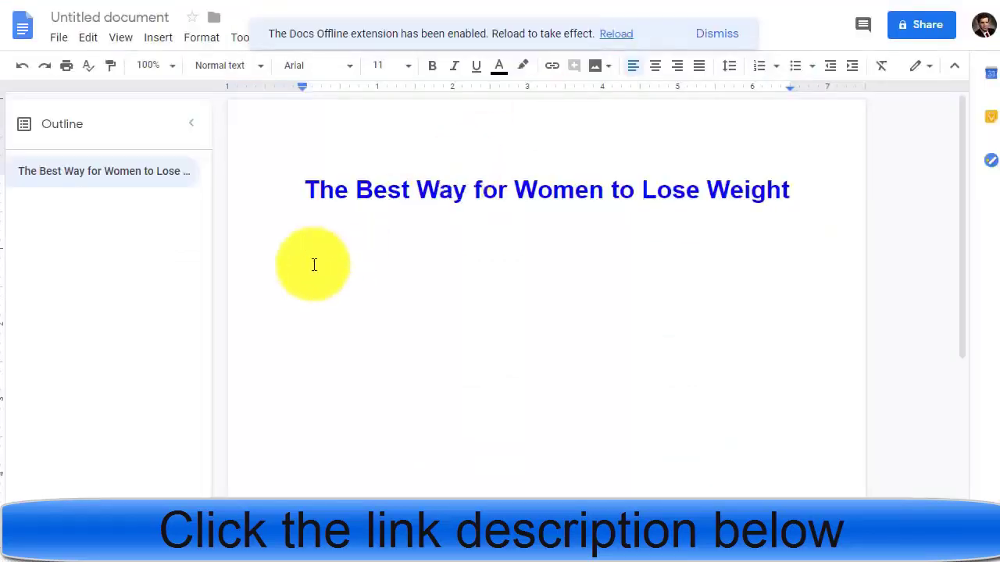
key("ctrl+v")
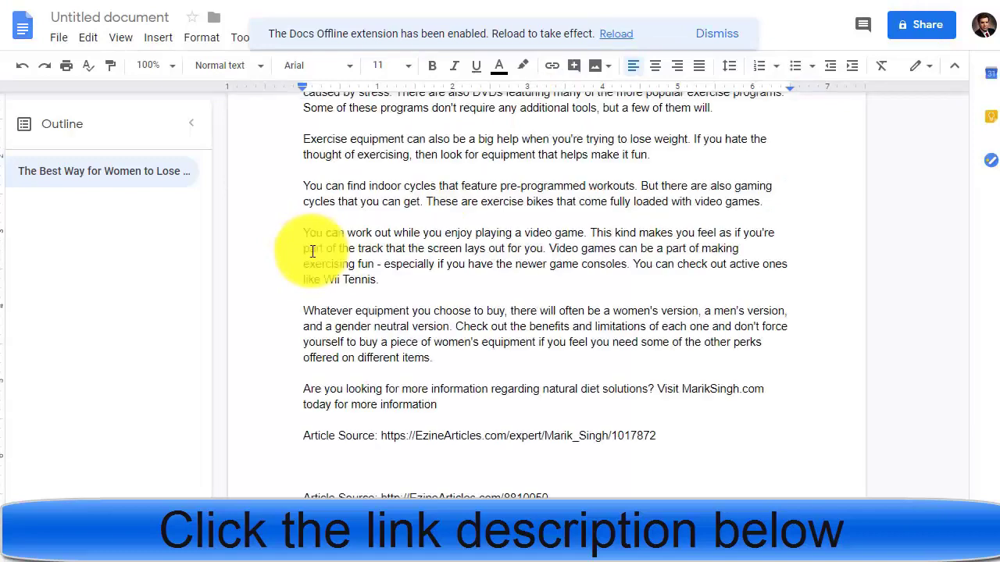
- Dismiss the notice about grammar suggestions in the document
left_click(573, 332)
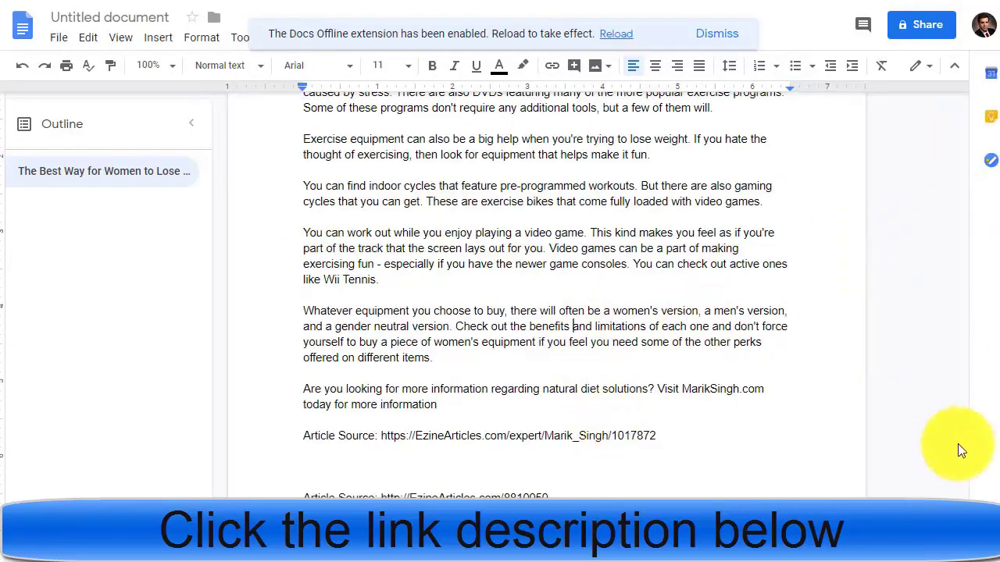
left_click_drag(959, 507, 924, 172)
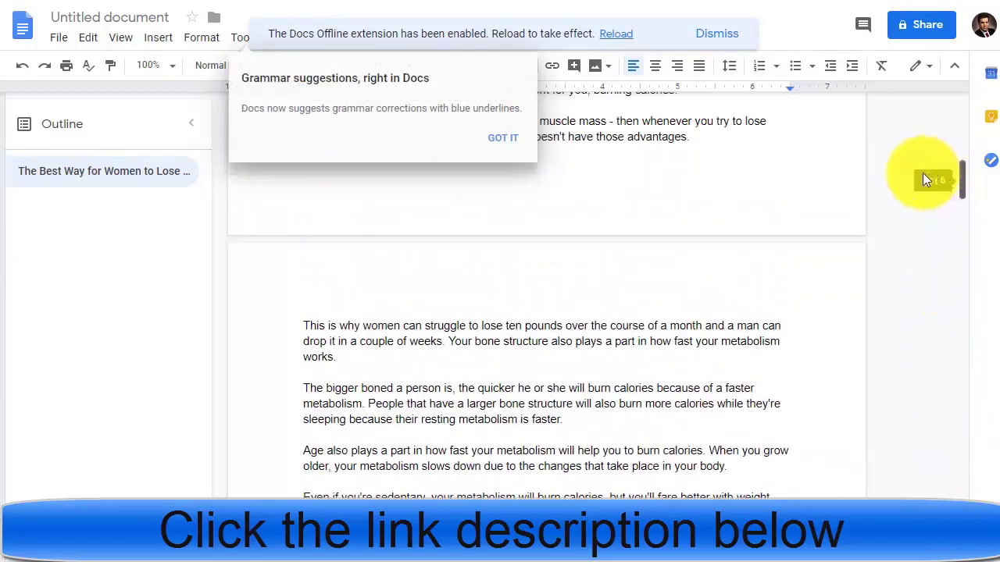
left_click(505, 139)
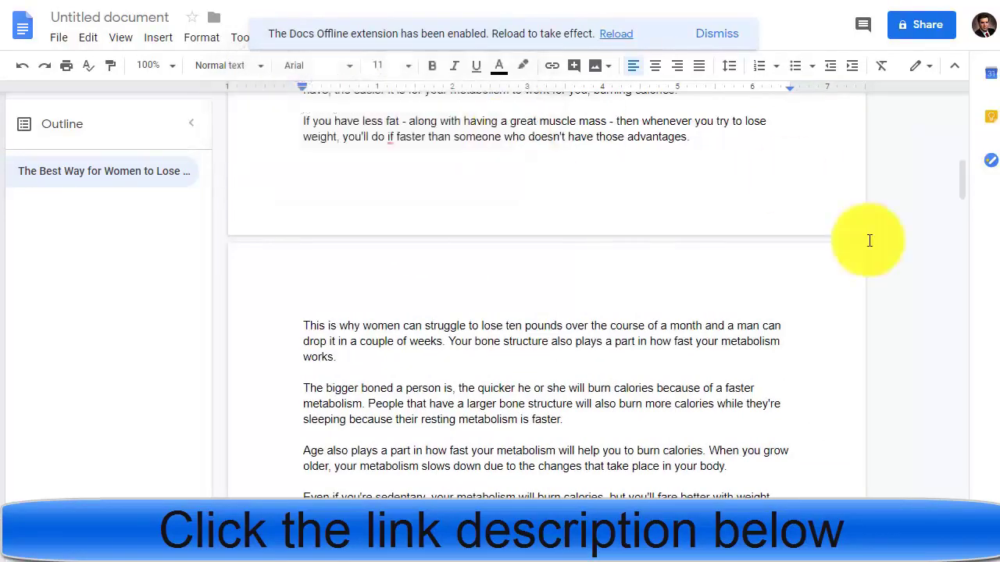
- Format the subheading "The Role of Your Metabolism in Weight Loss" as bold, centered, size 14 text in dark magenta
left_click_drag(960, 160, 960, 95)
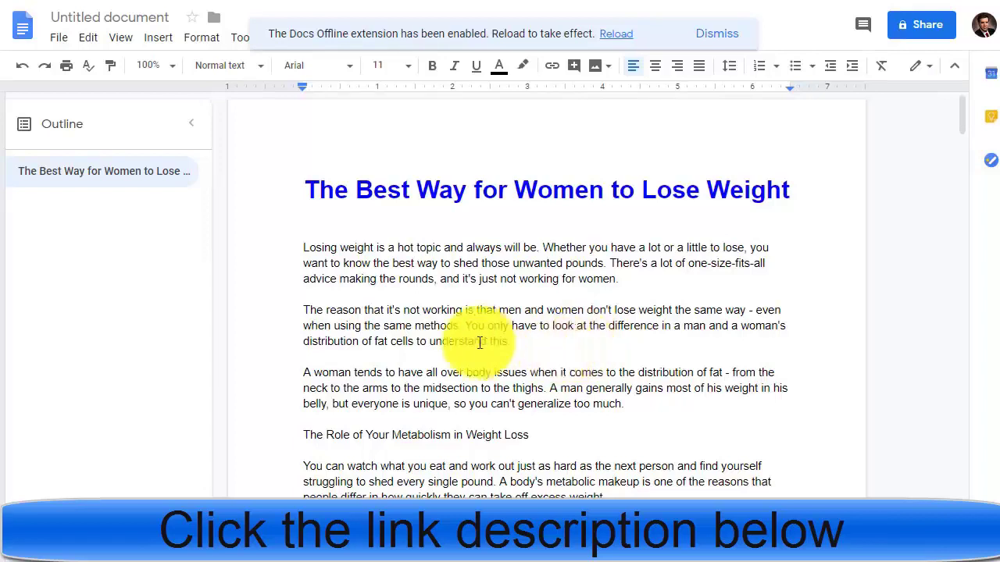
triple_click(509, 435)
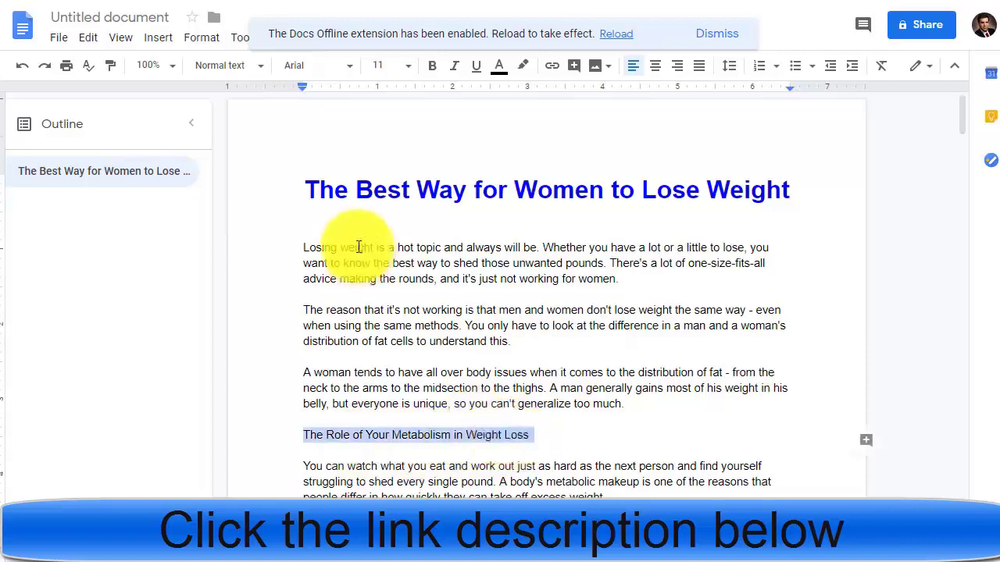
left_click(434, 67)
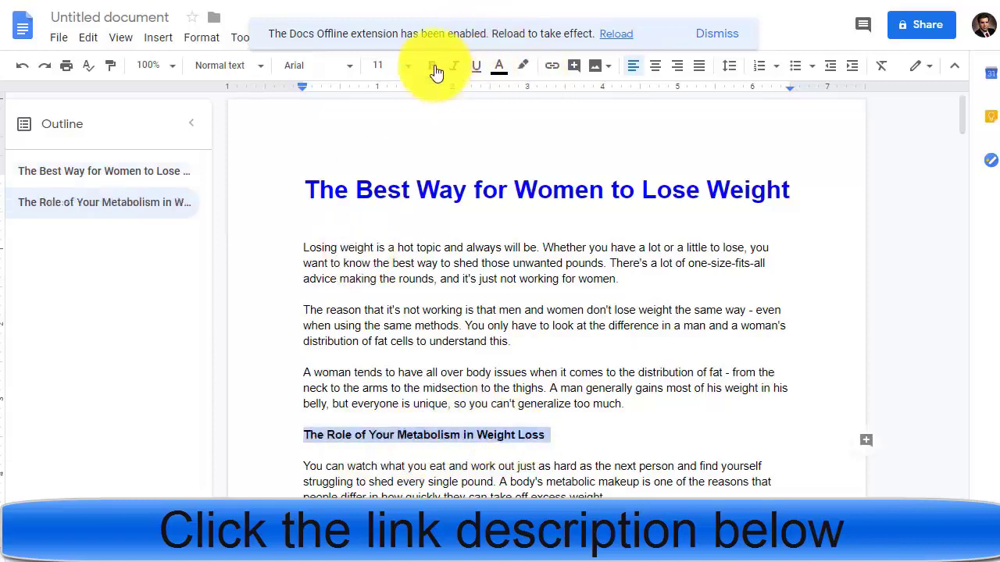
left_click(655, 69)
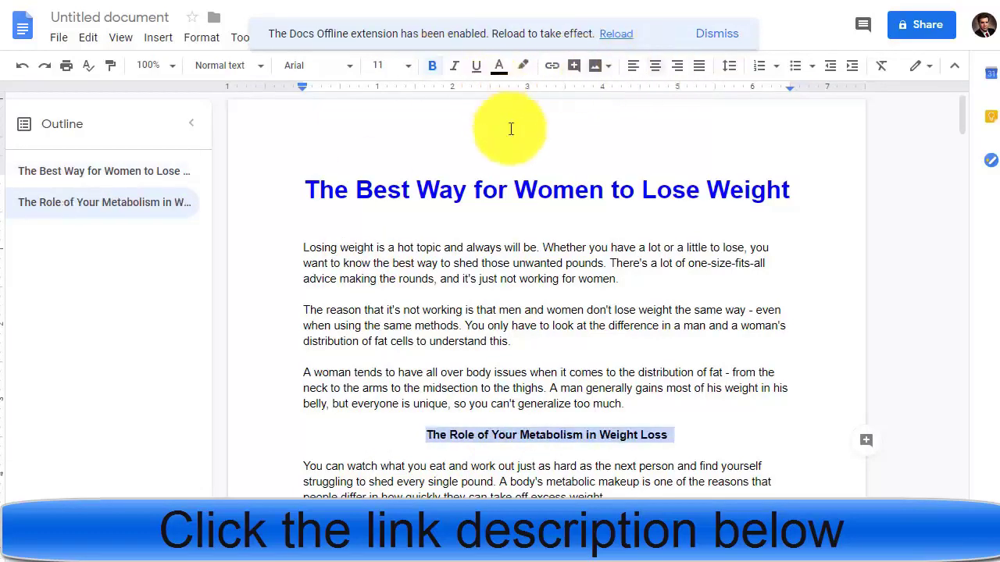
left_click(409, 68)
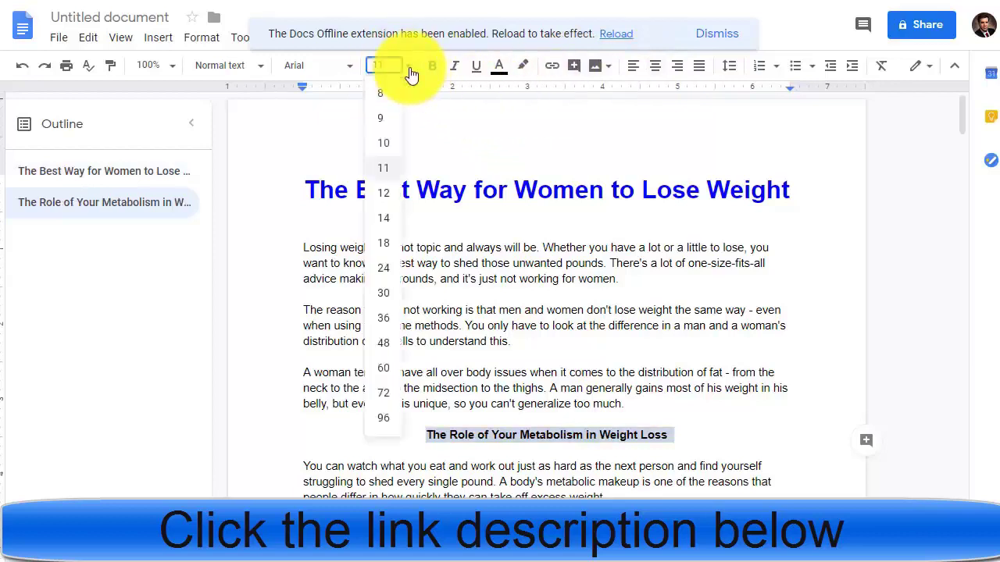
left_click(389, 220)
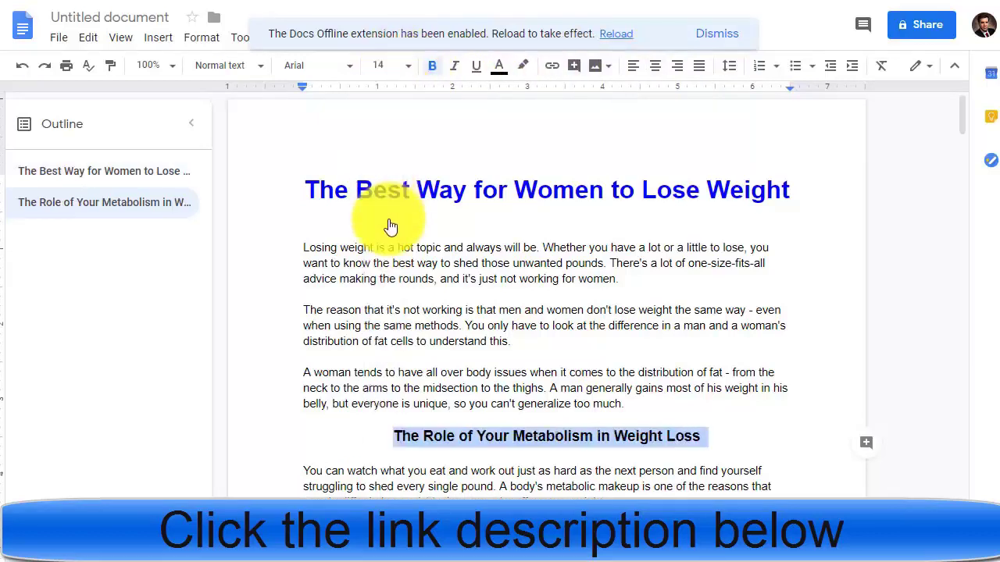
left_click(497, 69)
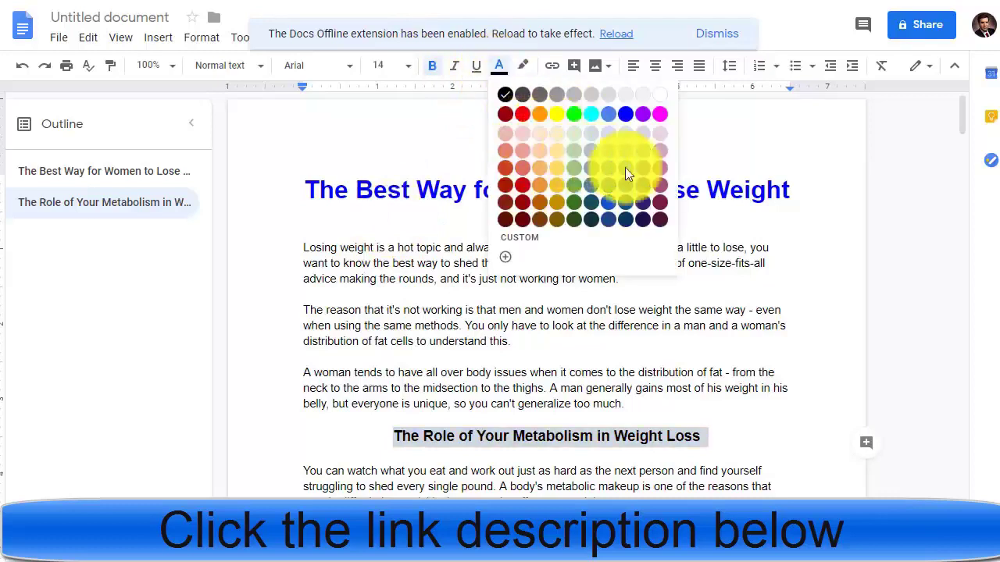
left_click(662, 203)
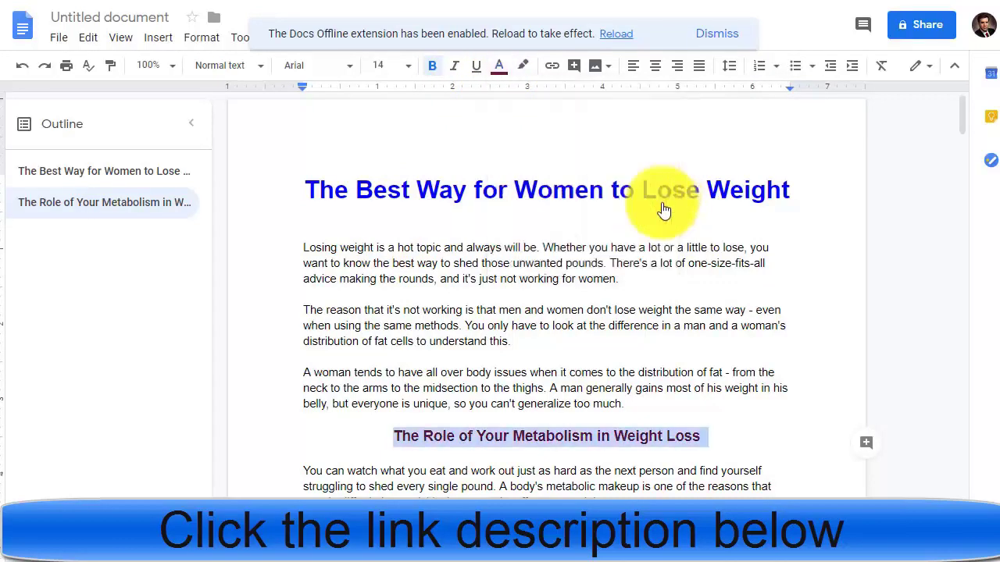
left_click(751, 427)
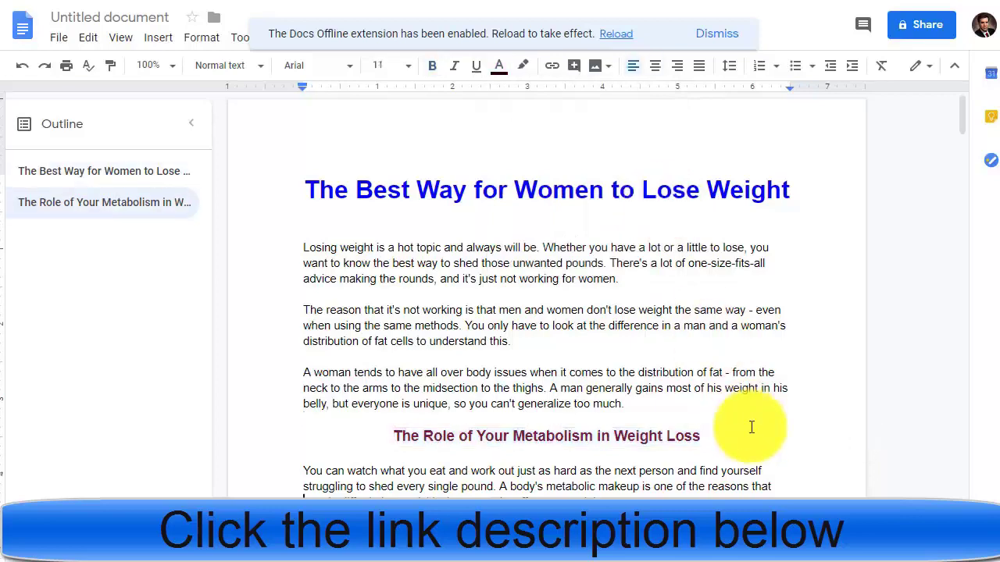
- Format the subheading "Avoid Quick Fixes" as dark magenta, bold, size 14 text and center it
scroll(751, 427, "down", 3)
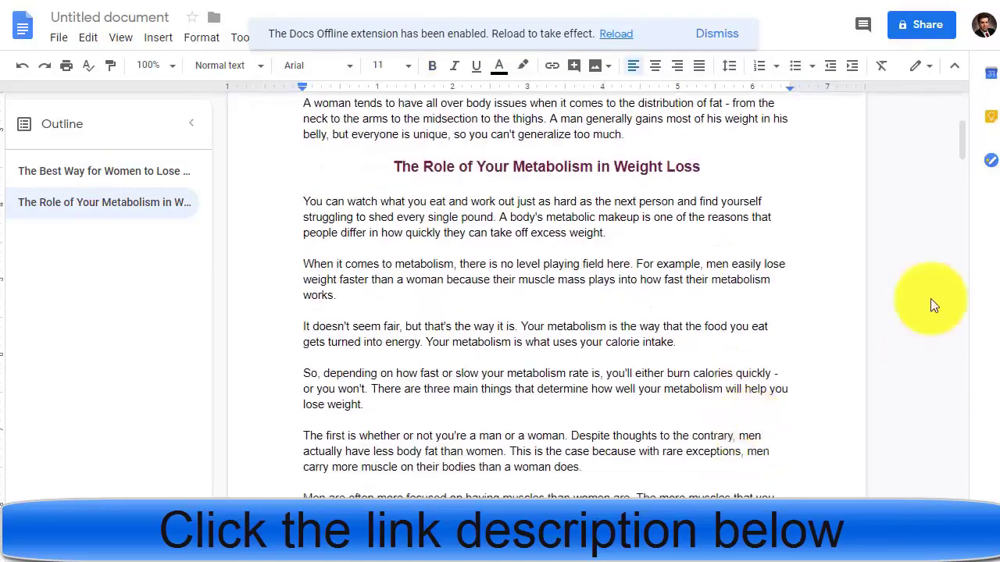
left_click_drag(960, 136, 968, 147)
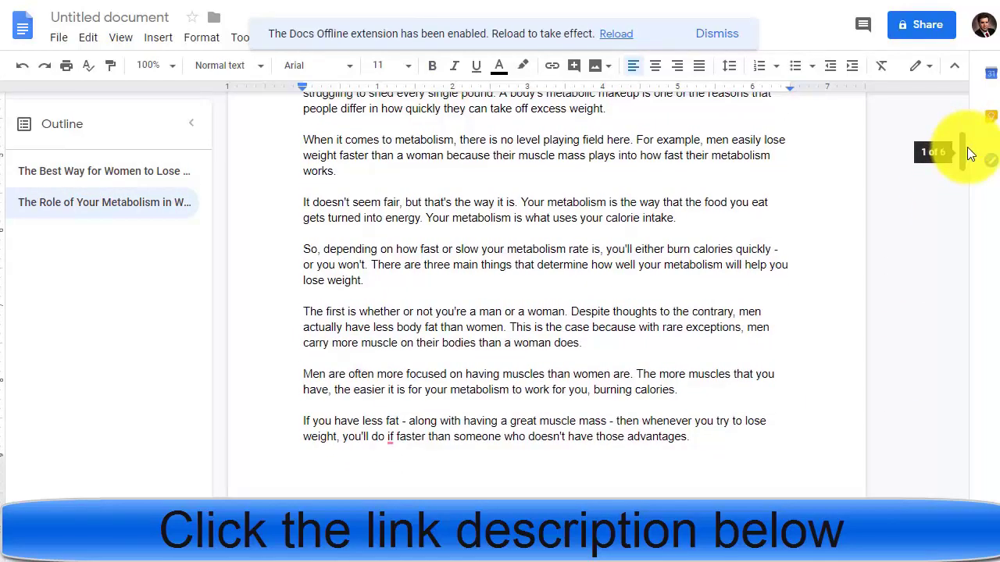
left_click_drag(968, 153, 941, 205)
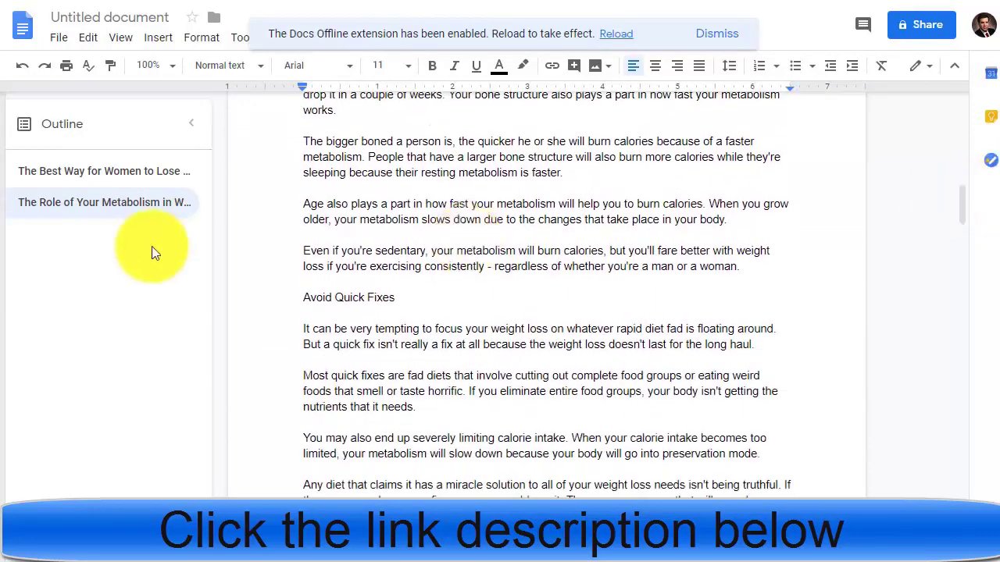
left_click(362, 297)
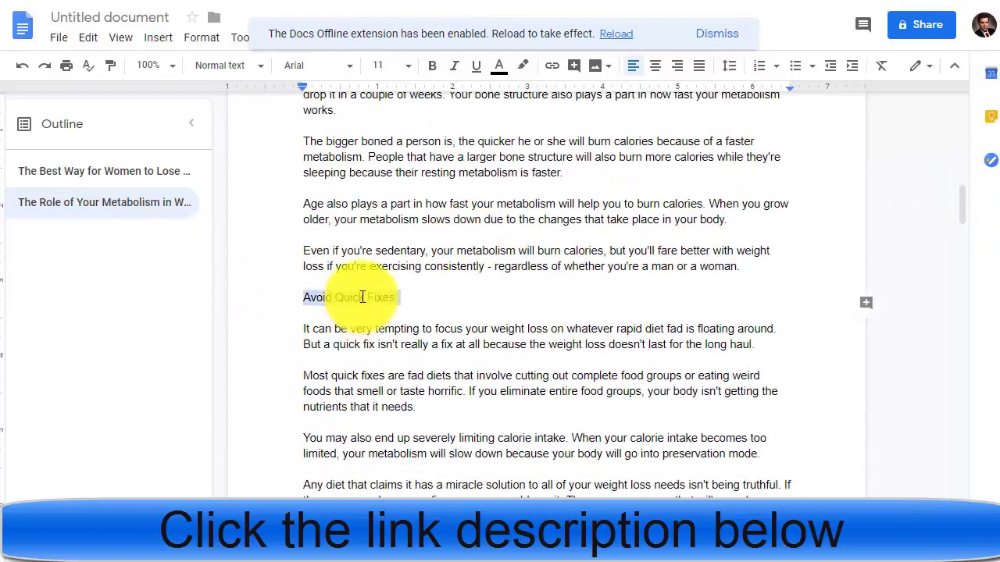
left_click(499, 69)
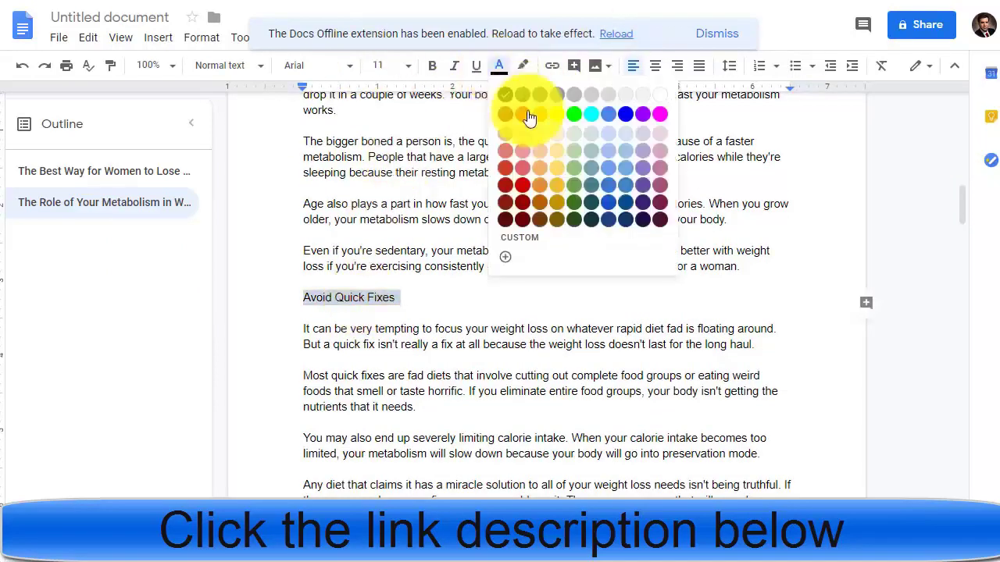
left_click(661, 205)
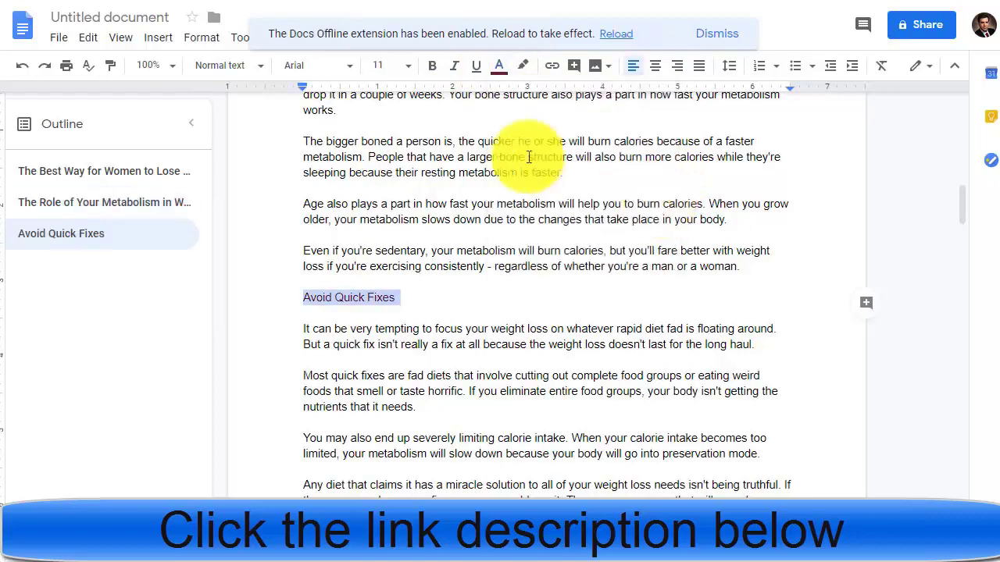
left_click(389, 66)
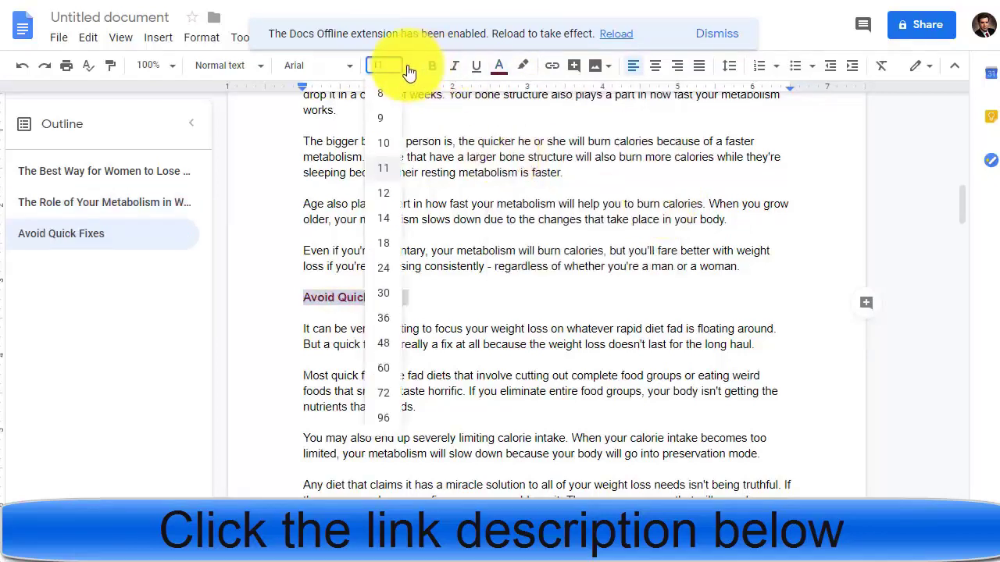
left_click(388, 218)
left_click(656, 70)
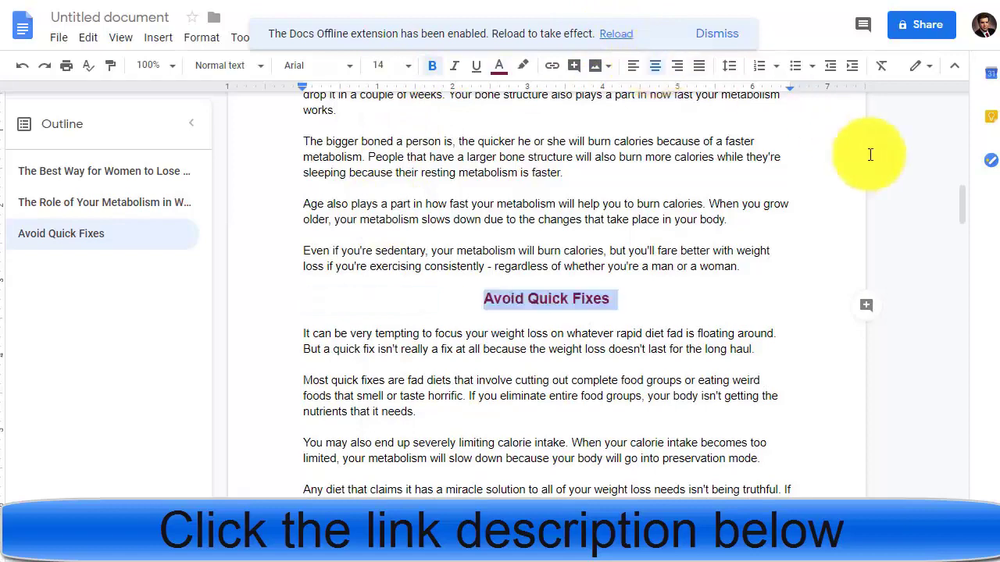
- Center the subheading "5 Food Habits to Practice When You Want to Lose Weight" and make it dark magenta, bold and size 14
left_click_drag(964, 204, 982, 241)
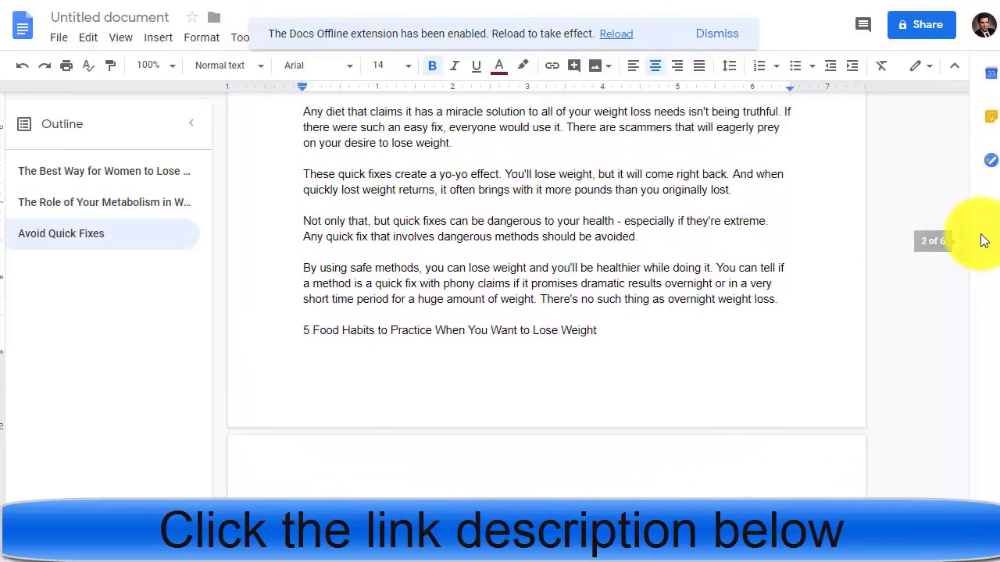
triple_click(544, 335)
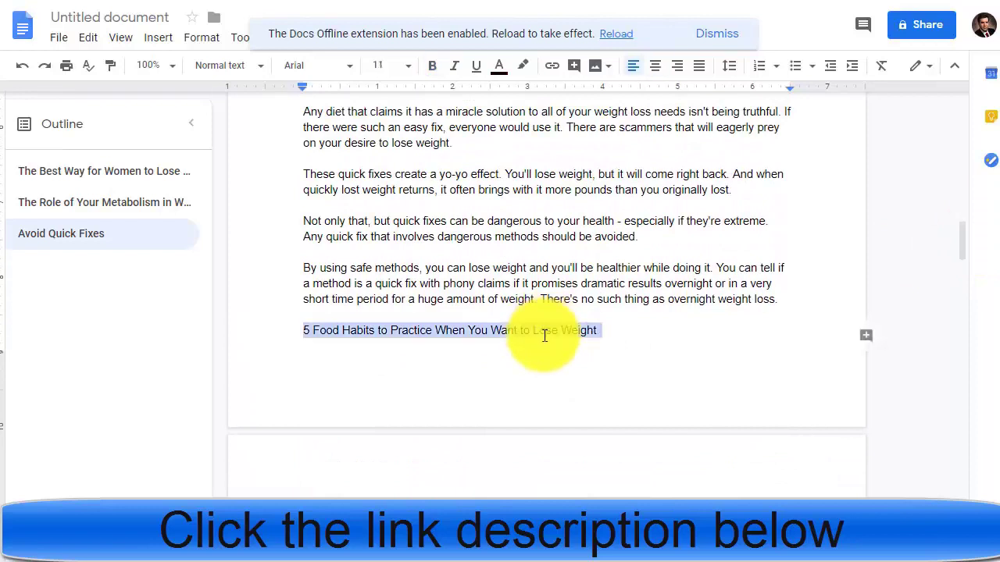
left_click(662, 67)
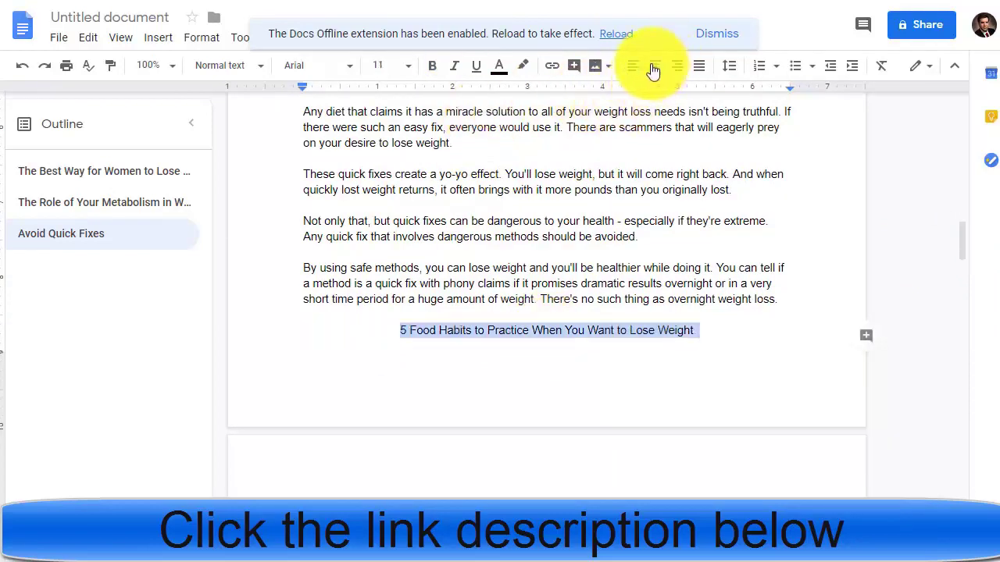
left_click(500, 71)
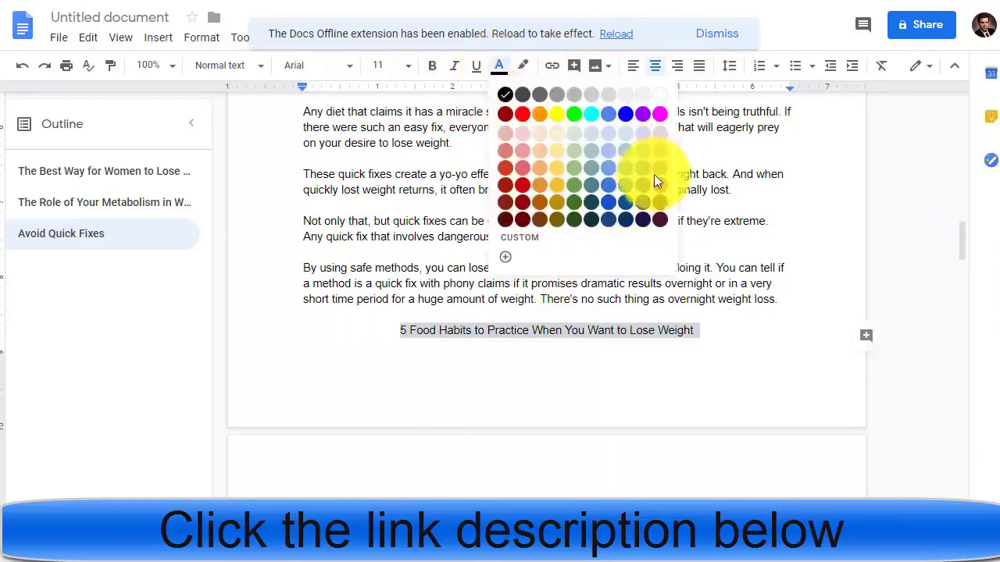
left_click(661, 205)
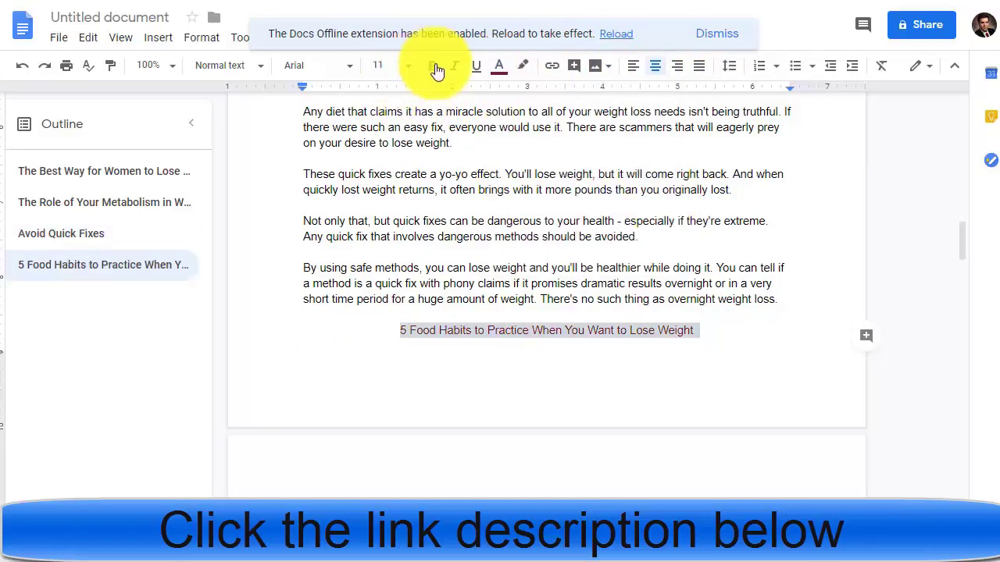
left_click(434, 66)
left_click(406, 70)
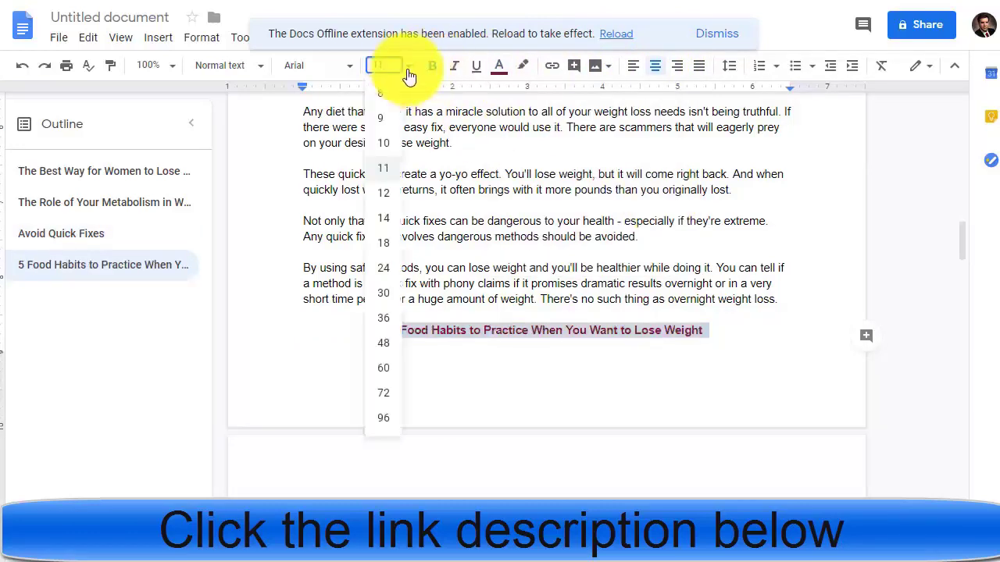
left_click(389, 225)
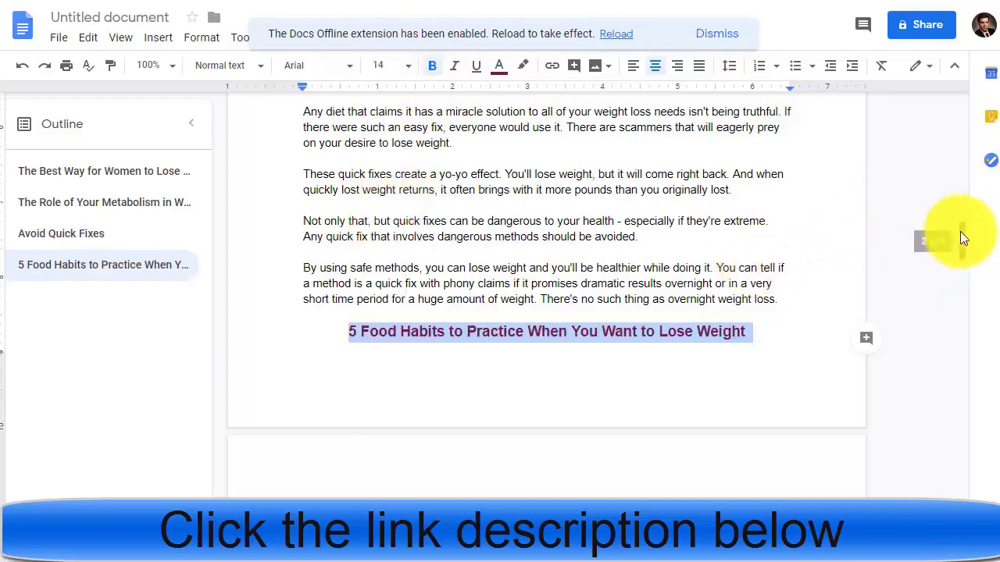
- Make the subheading "What's Your Weight Loss Plan?" dark magenta, bold and size 14, and center it
left_click_drag(967, 241, 993, 298)
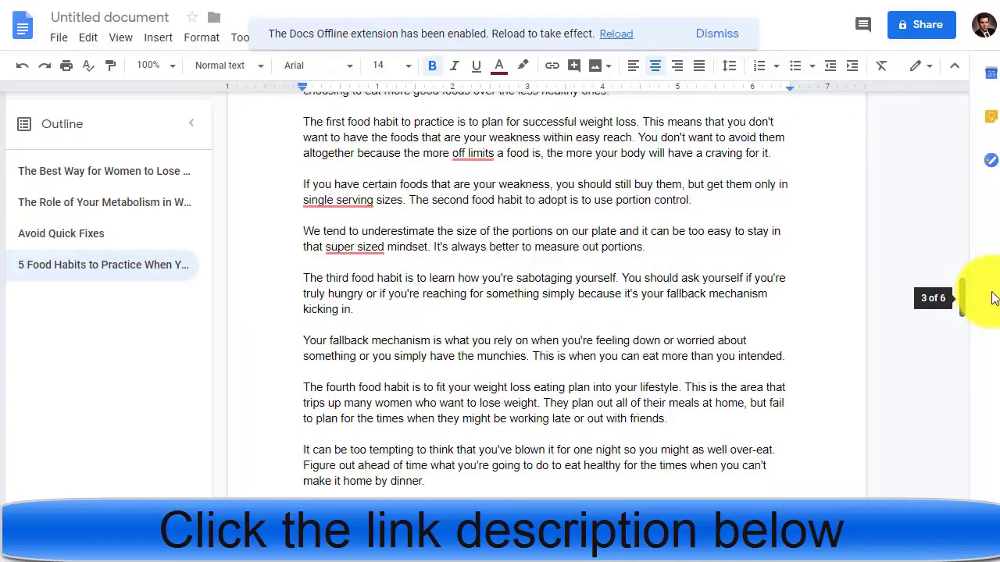
left_click_drag(993, 298, 973, 356)
left_click(427, 220)
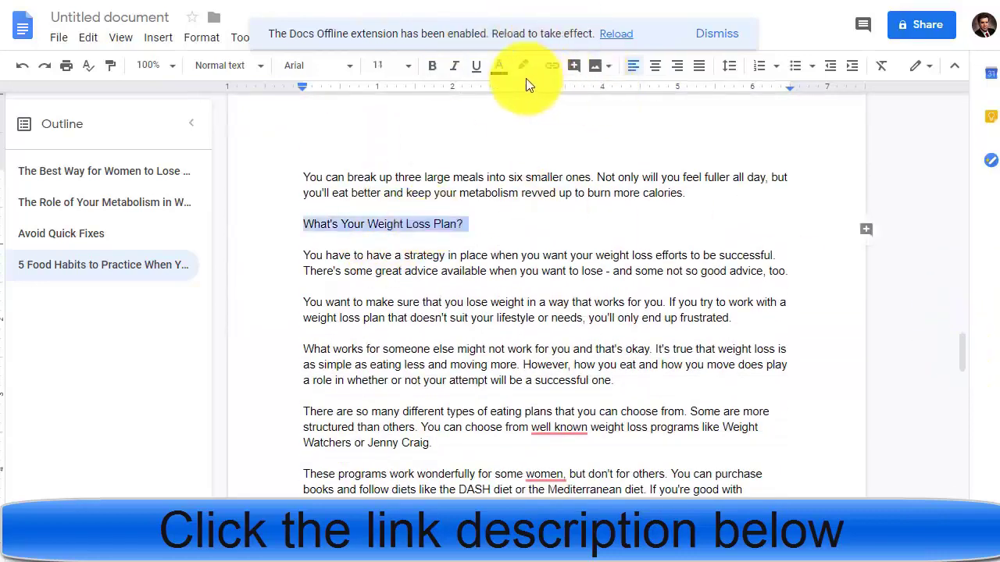
left_click(499, 67)
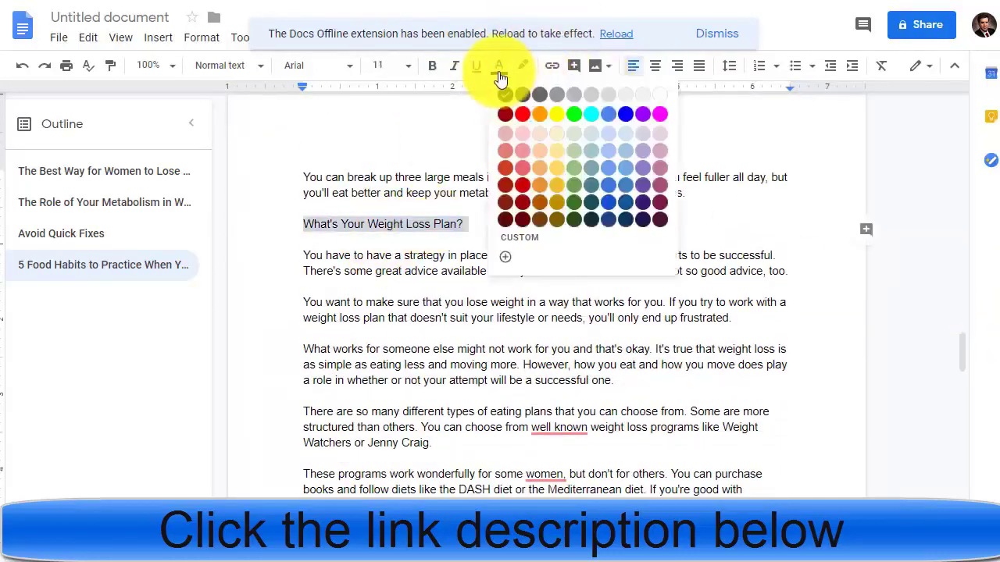
left_click(666, 203)
left_click(440, 74)
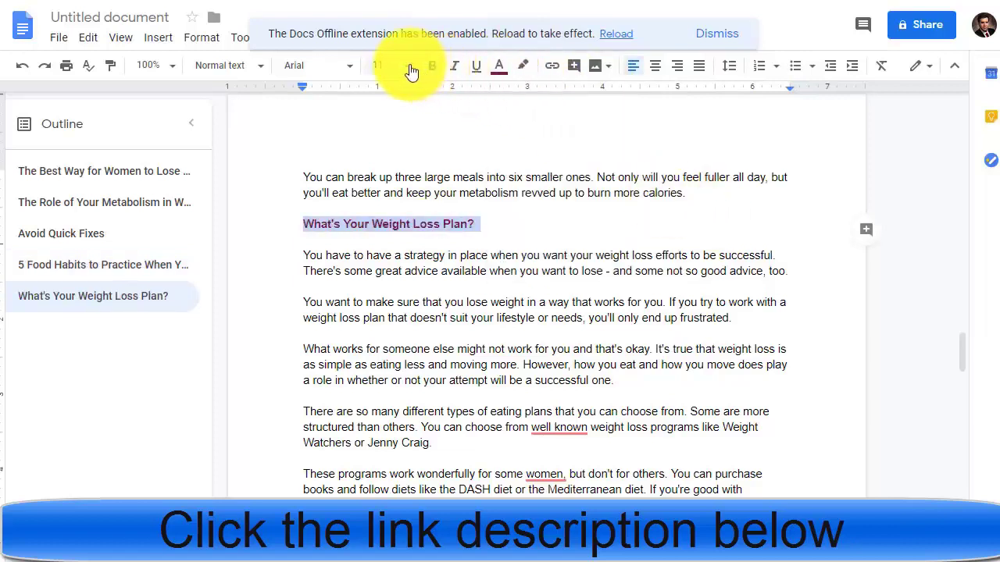
left_click(389, 67)
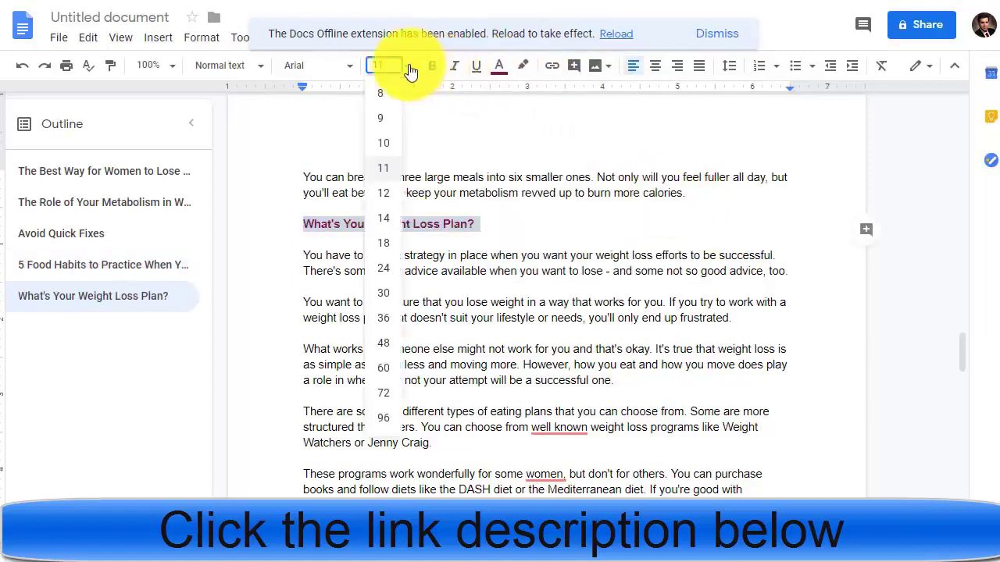
left_click(388, 220)
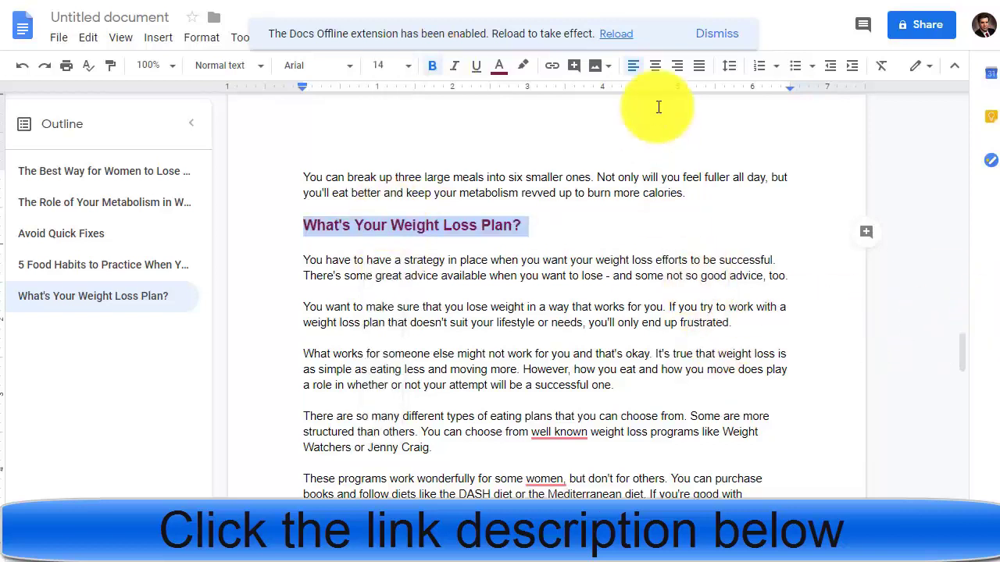
left_click(656, 68)
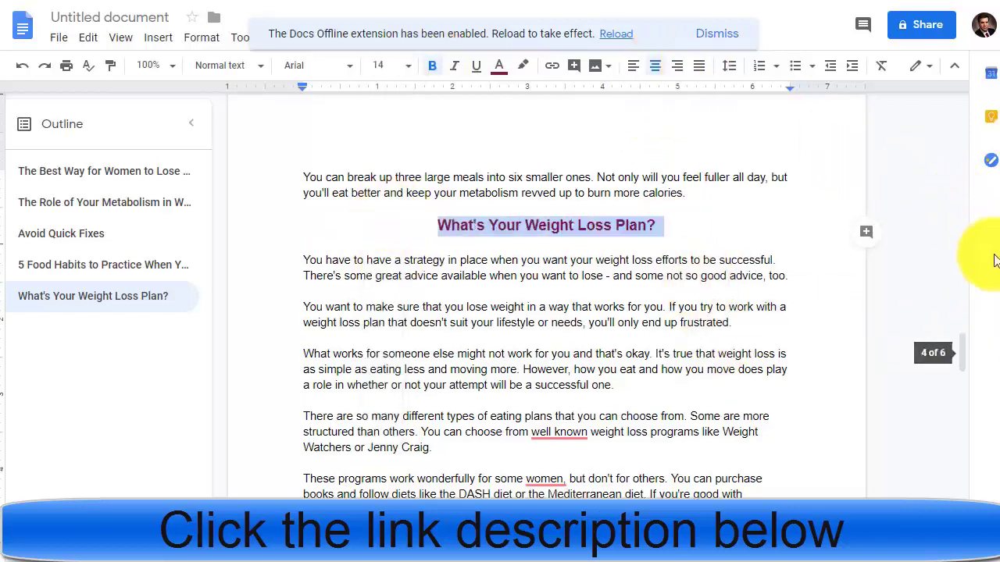
- Center the subheading "Exercising Helps You Lose Weight" and make it dark magenta, bold and size 14
left_click_drag(961, 344, 978, 393)
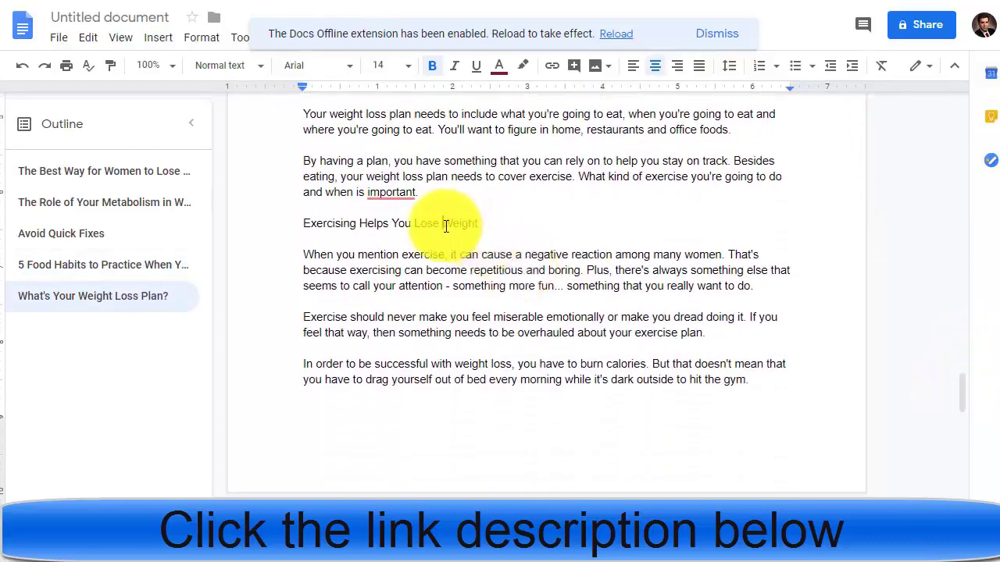
left_click(657, 70)
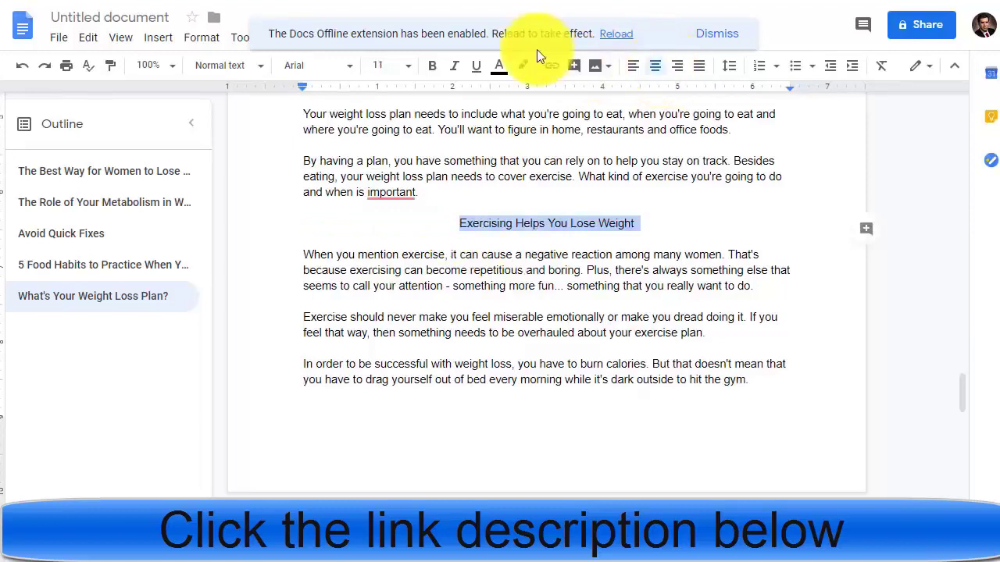
left_click(499, 68)
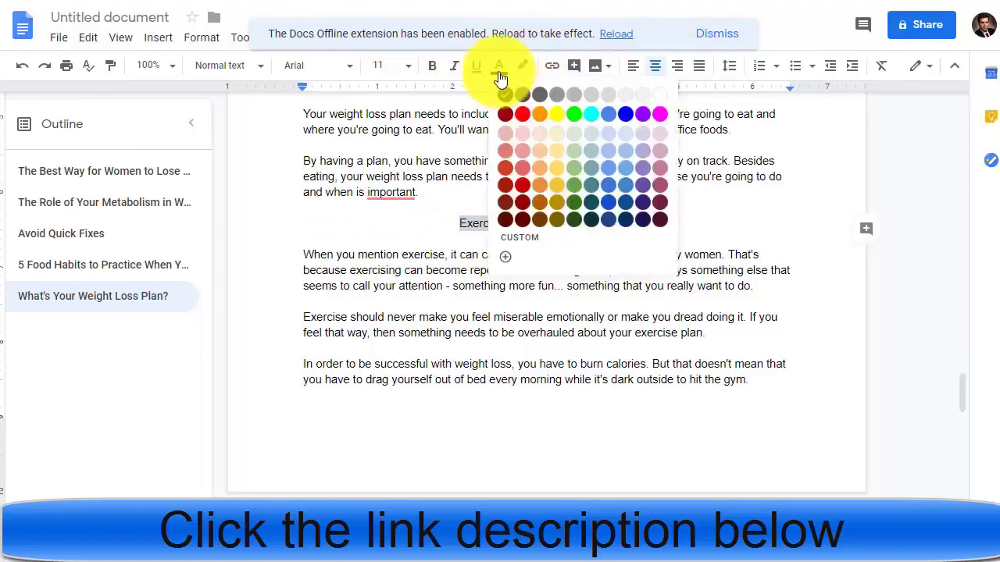
left_click(660, 204)
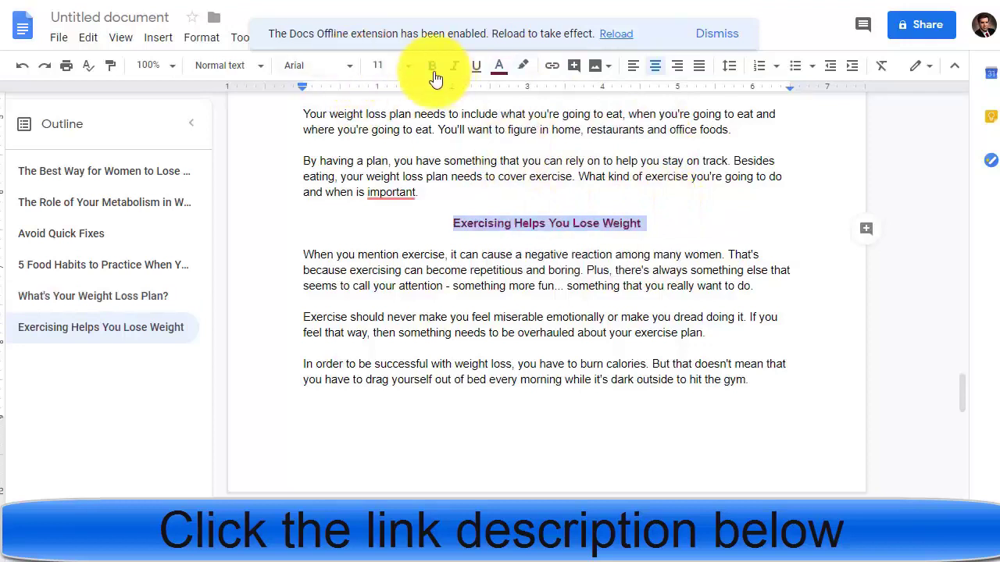
left_click(407, 68)
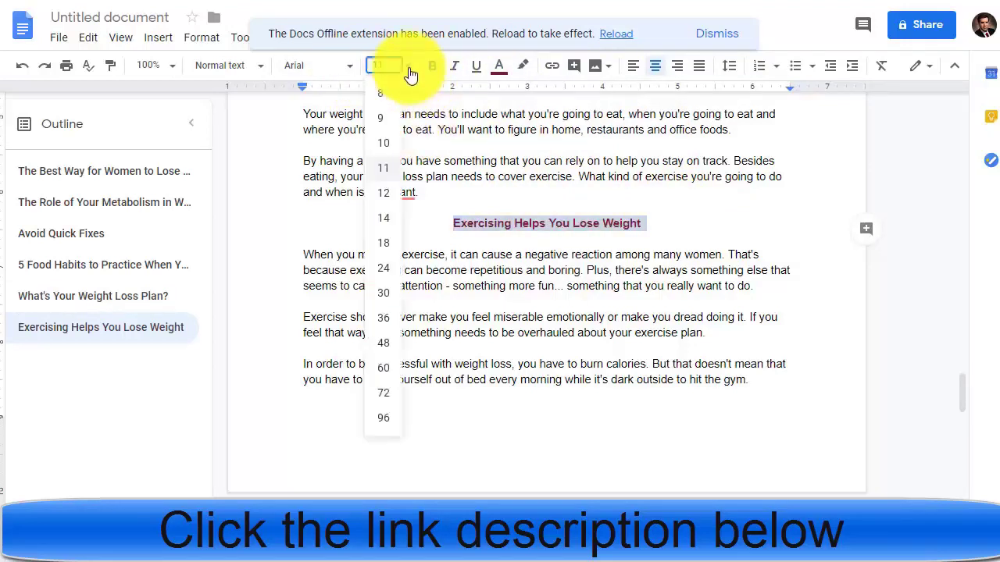
left_click(384, 219)
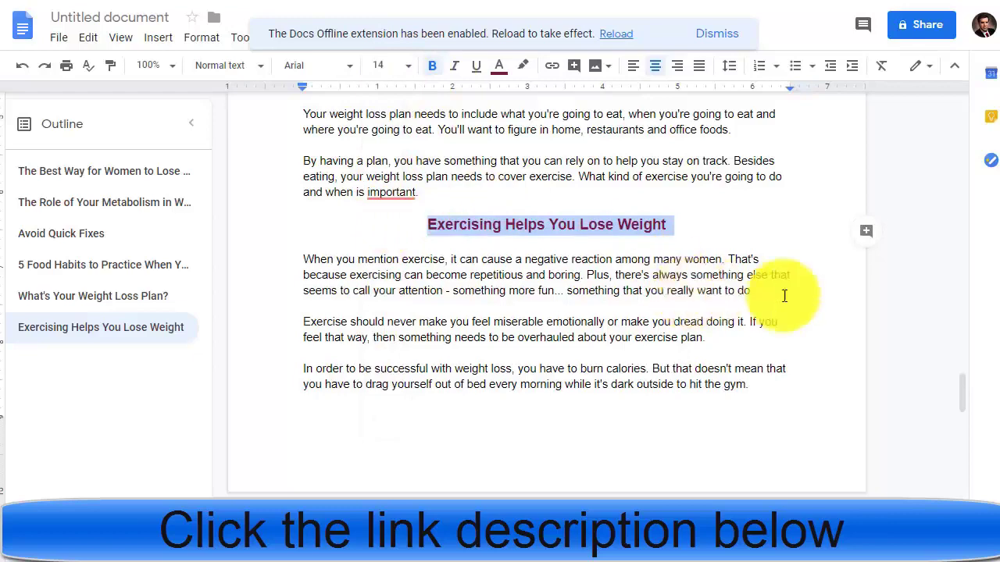
- Format the subheading "Products That Can Help Women Lose Weight" as centered, bold, size 14 text in dark purple
left_click_drag(961, 385, 977, 473)
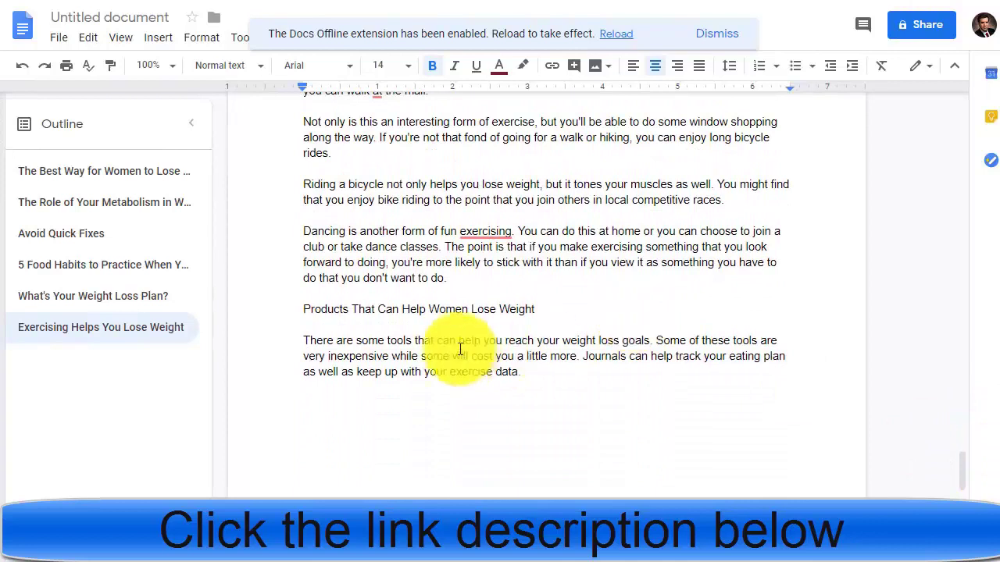
triple_click(483, 308)
left_click(655, 72)
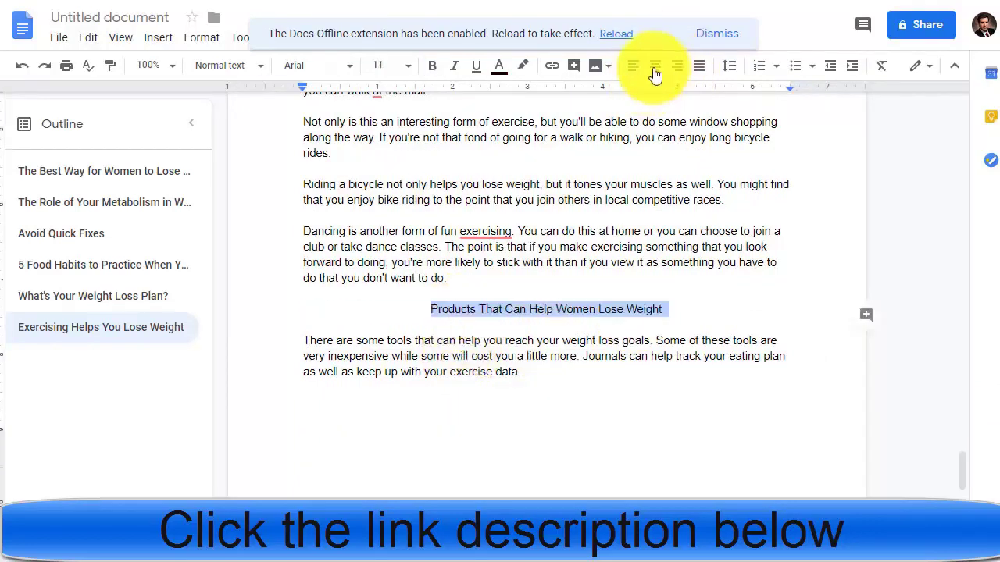
left_click(499, 74)
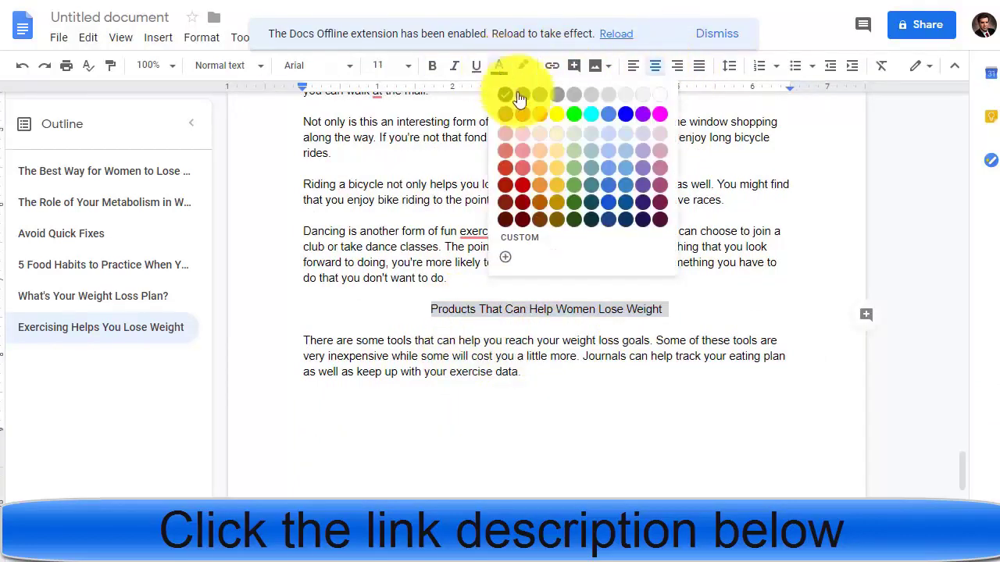
left_click(512, 95)
left_click(499, 74)
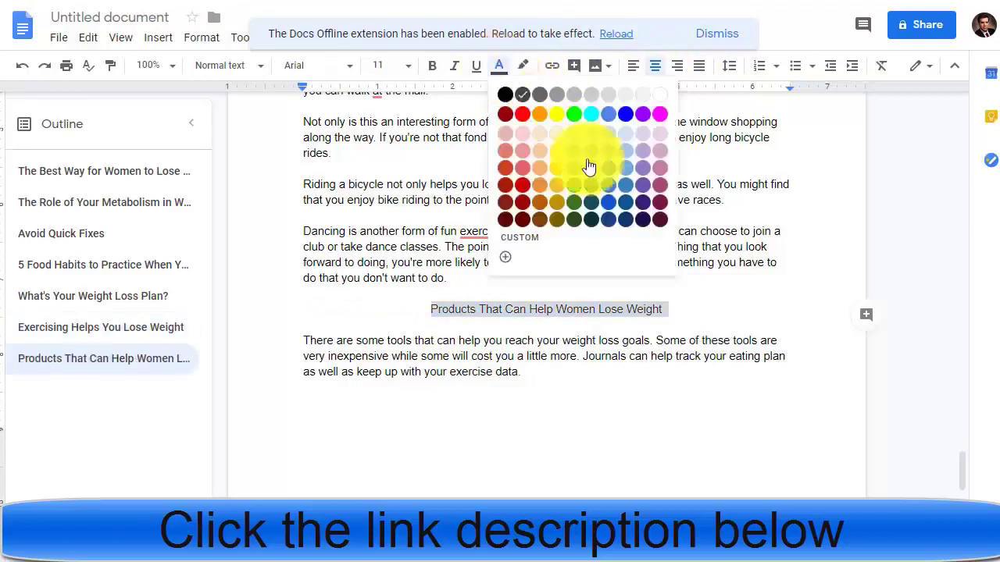
left_click(645, 205)
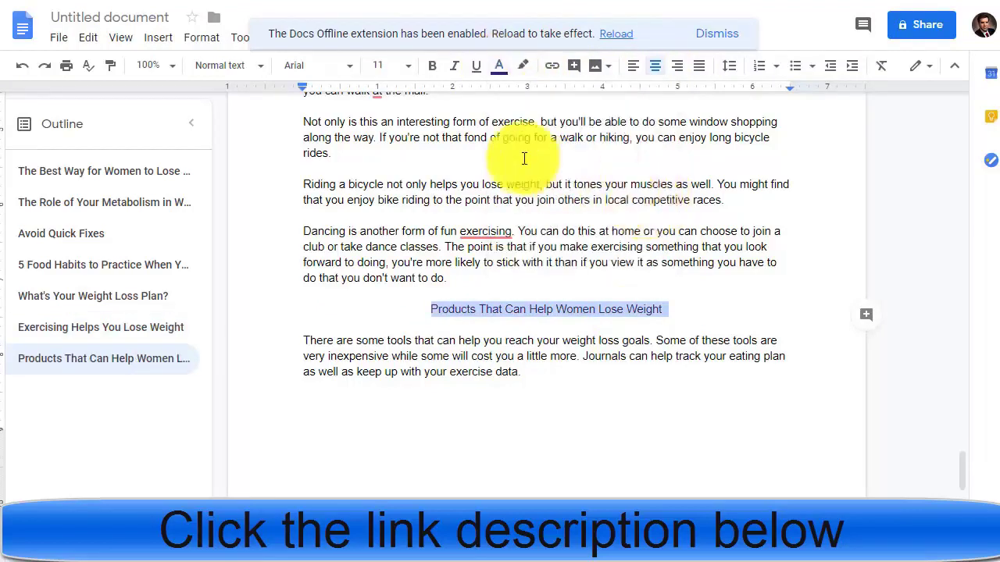
left_click(434, 71)
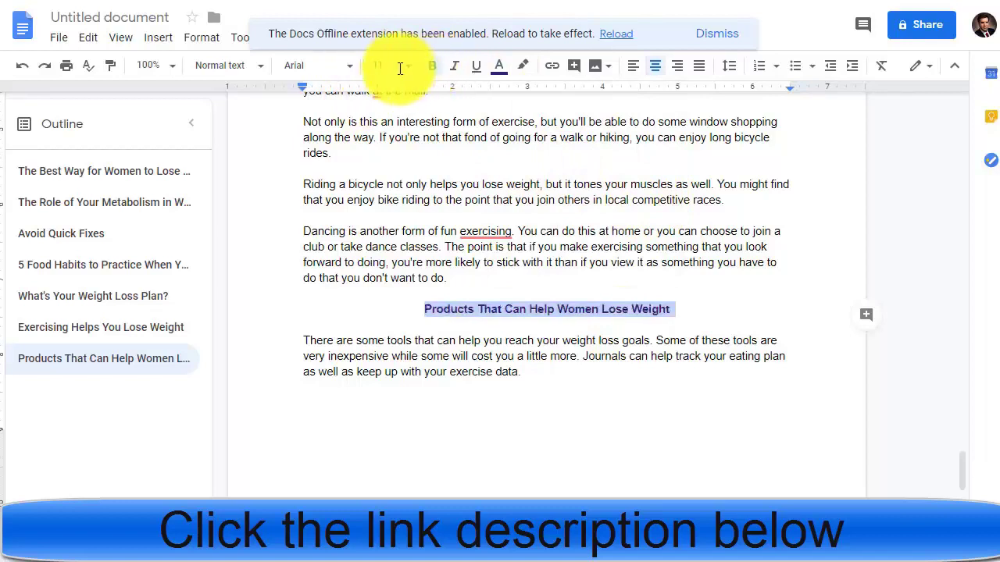
left_click(407, 67)
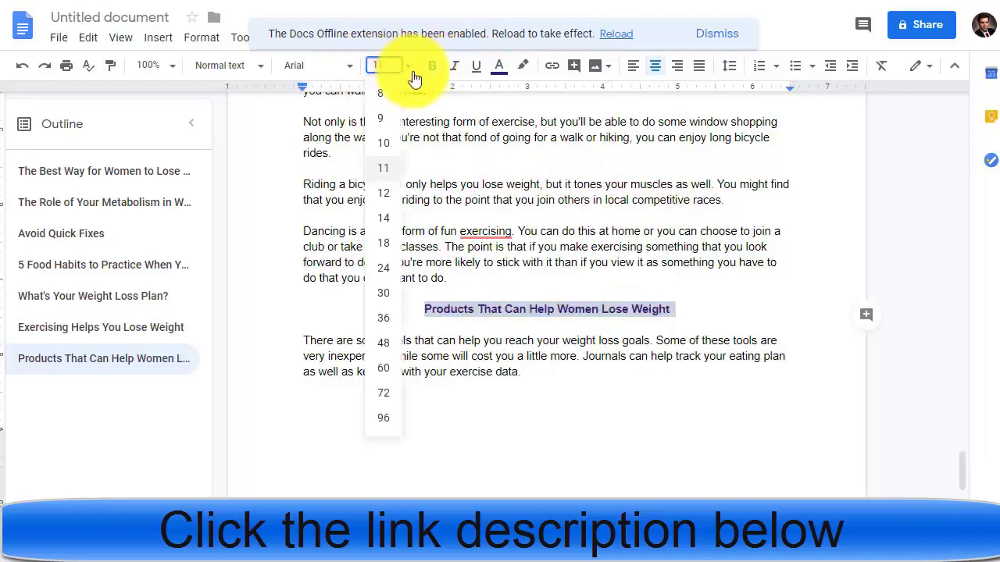
left_click(386, 222)
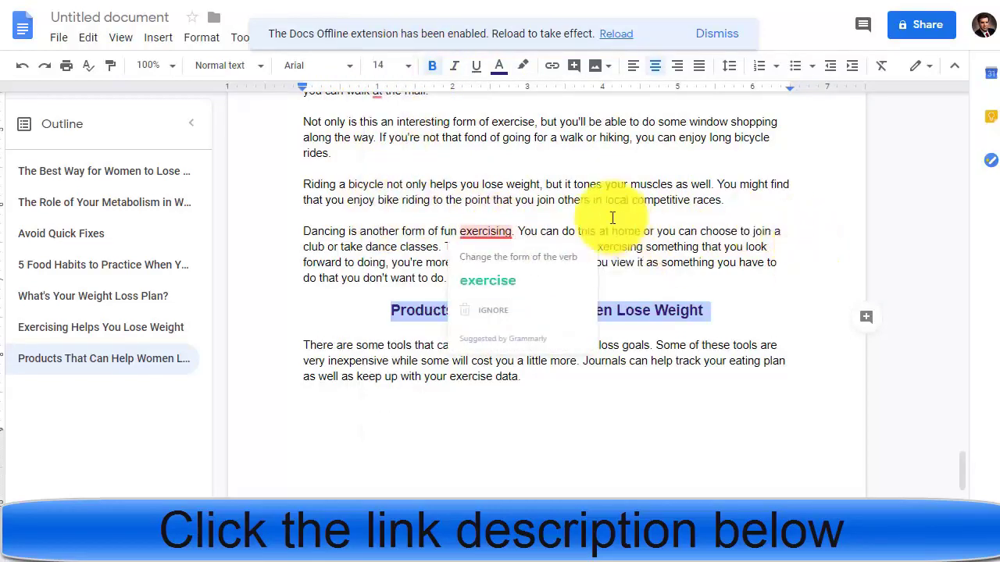
- Accept the grammar suggestion "exercise" for the flagged word "exercising" in the paragraph about dancing
left_click(508, 282)
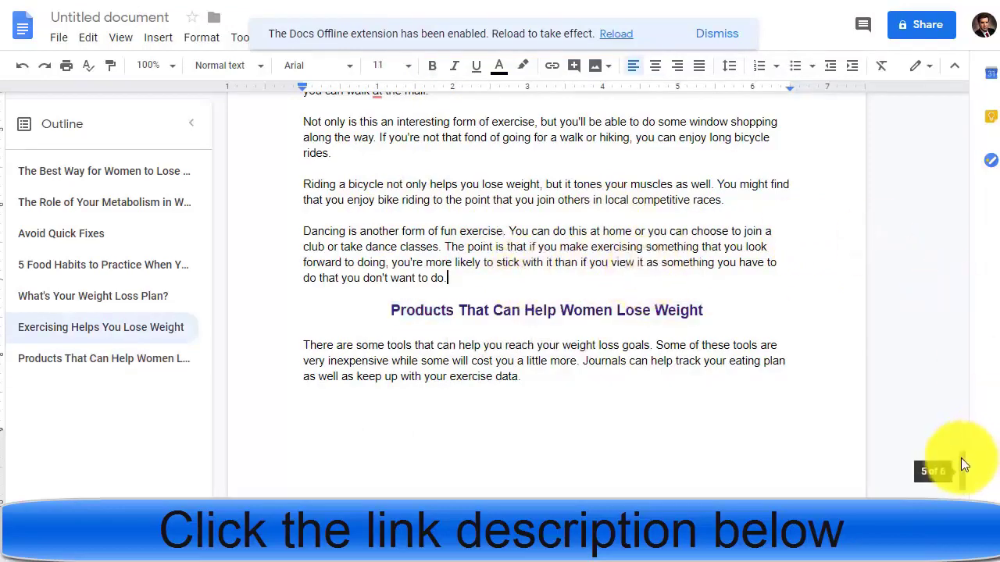
left_click_drag(960, 460, 966, 134)
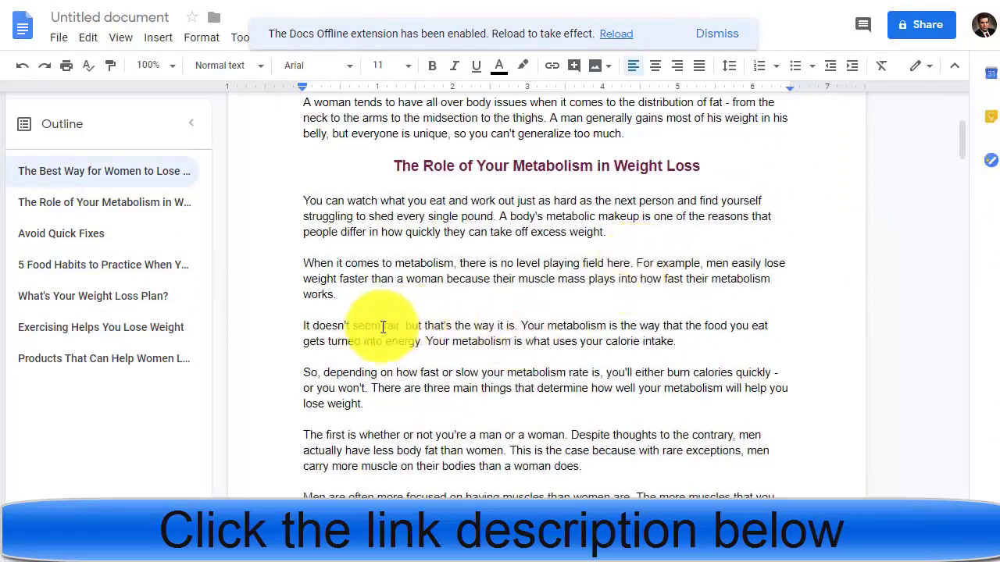
left_click_drag(963, 148, 966, 134)
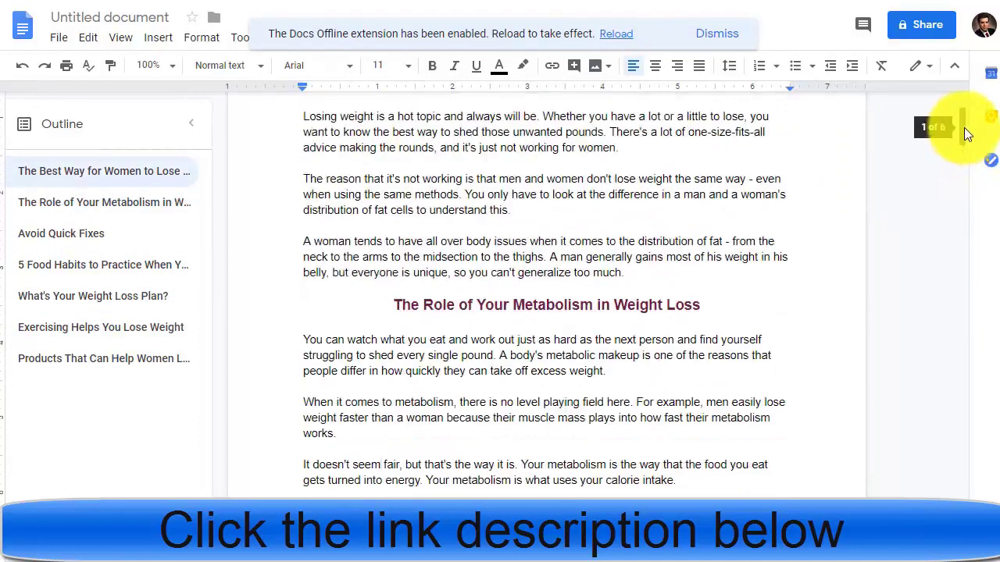
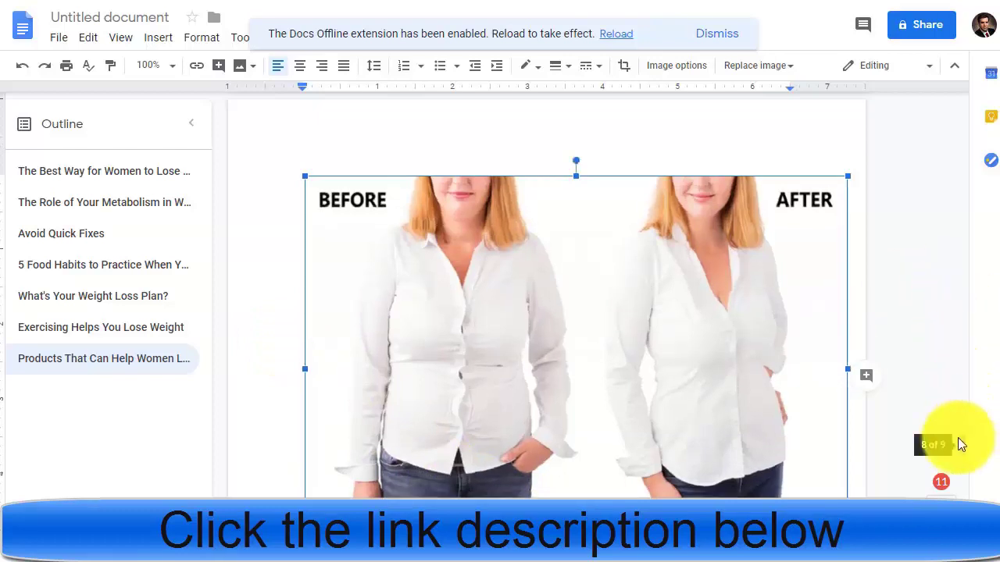
- Remove surplus blank lines between the before-and-after image and the article source line near the document's end
left_click_drag(967, 452, 967, 472)
left_click(532, 438)
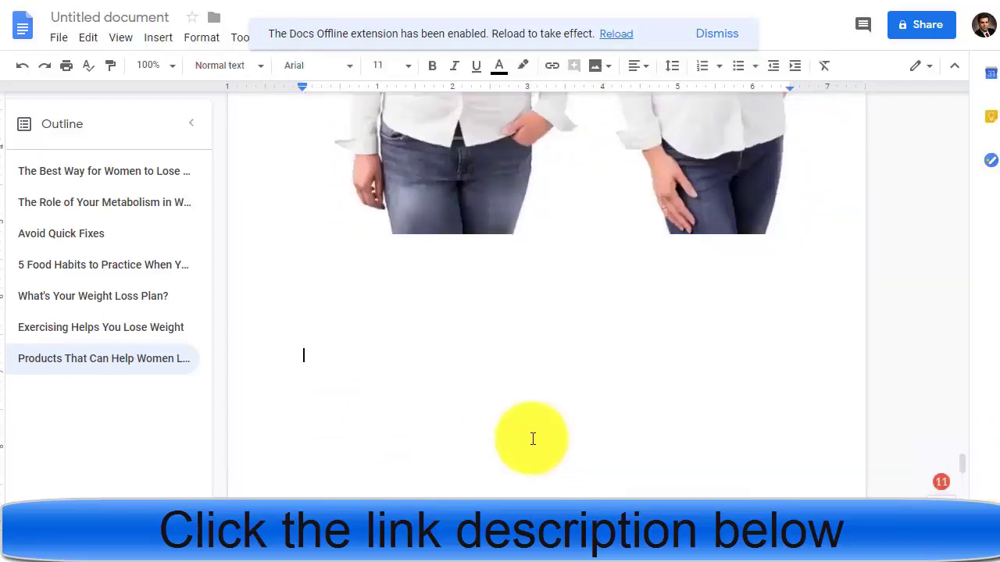
key("BackSpace")
key("BackSpace")
key("BackSpace")
key("BackSpace")
key("BackSpace")
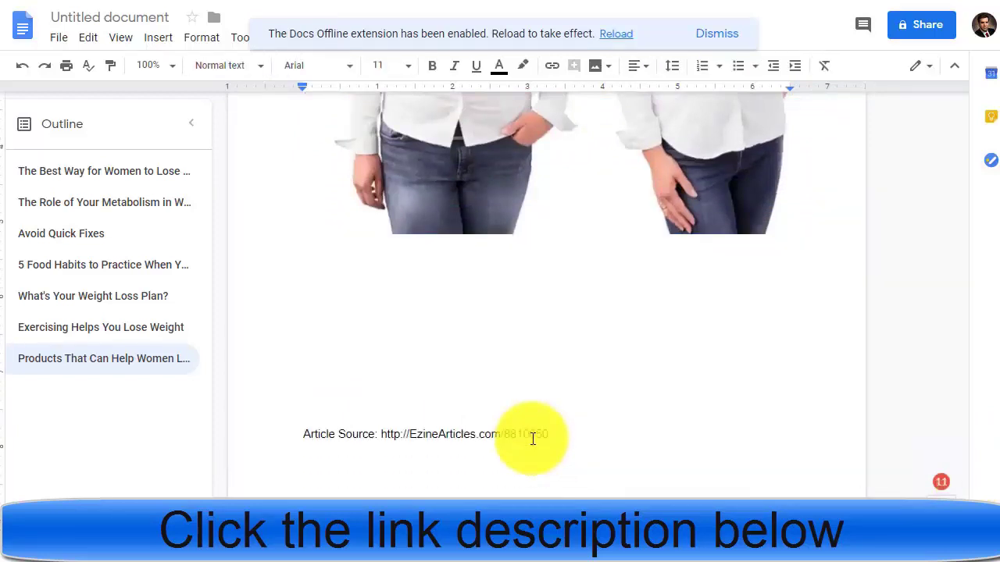
left_click_drag(962, 482, 972, 103)
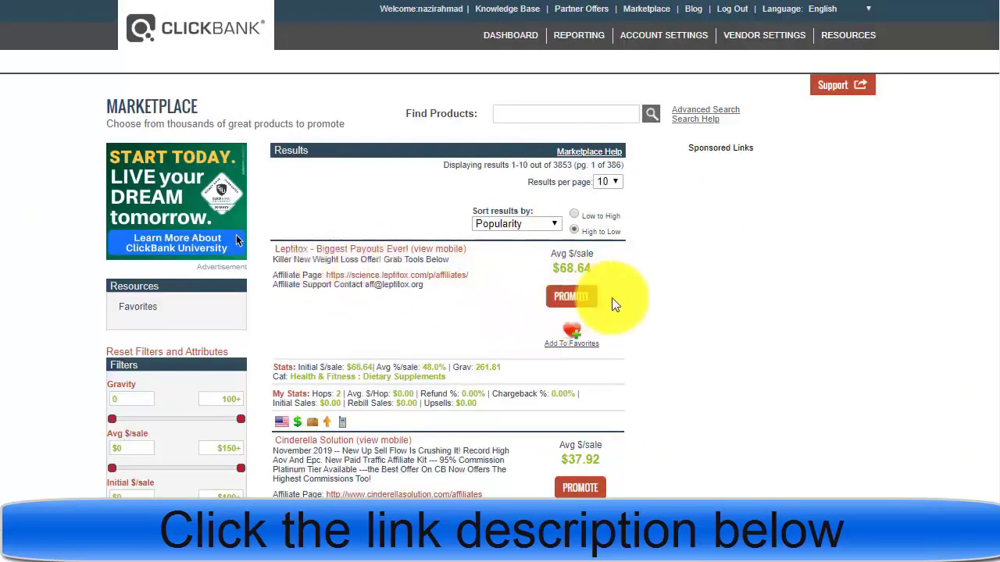
- In the ClickBank marketplace, generate a HopLink for Leptitox with tracking ID GMT and copy the encrypted link
left_click(575, 297)
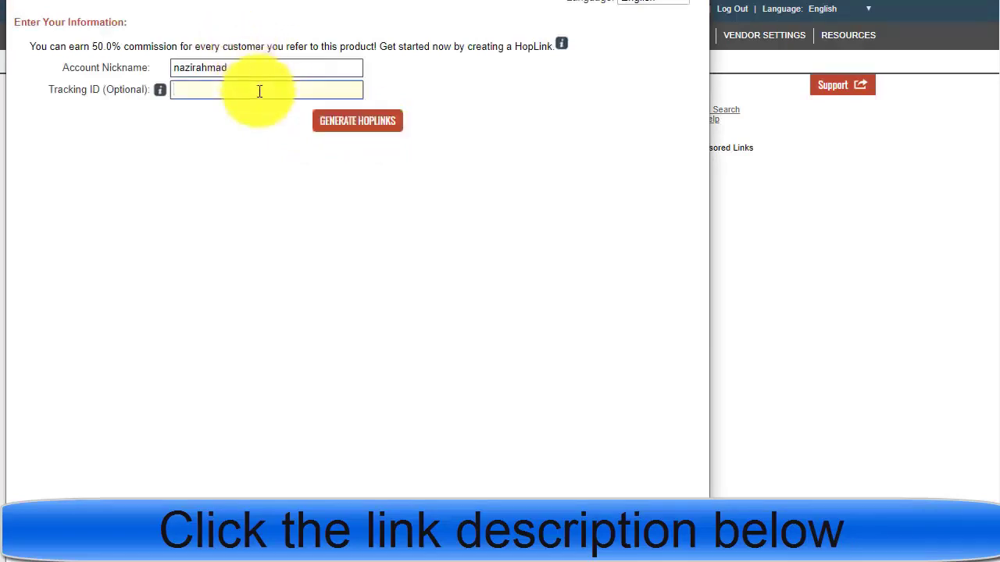
left_click(386, 125)
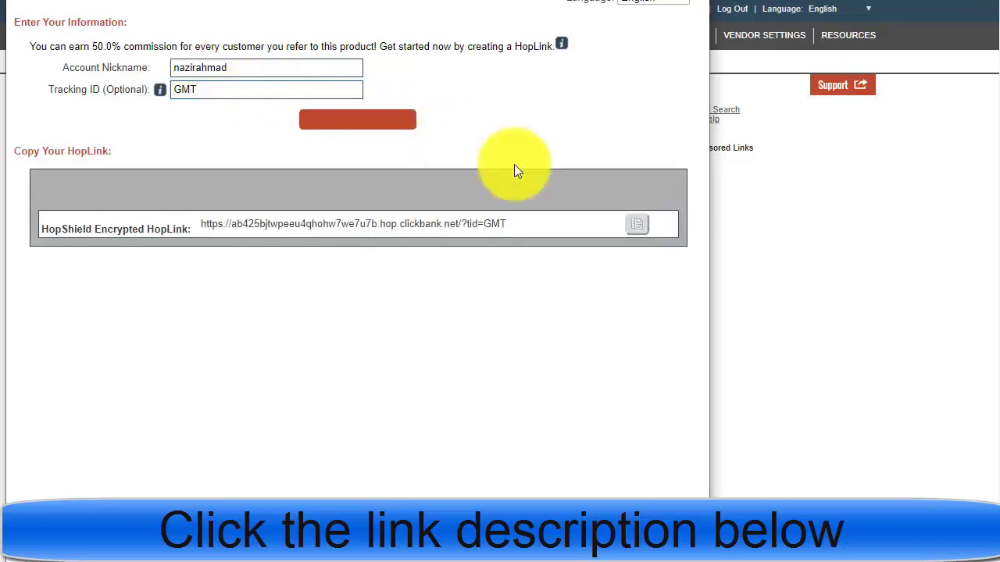
left_click(637, 225)
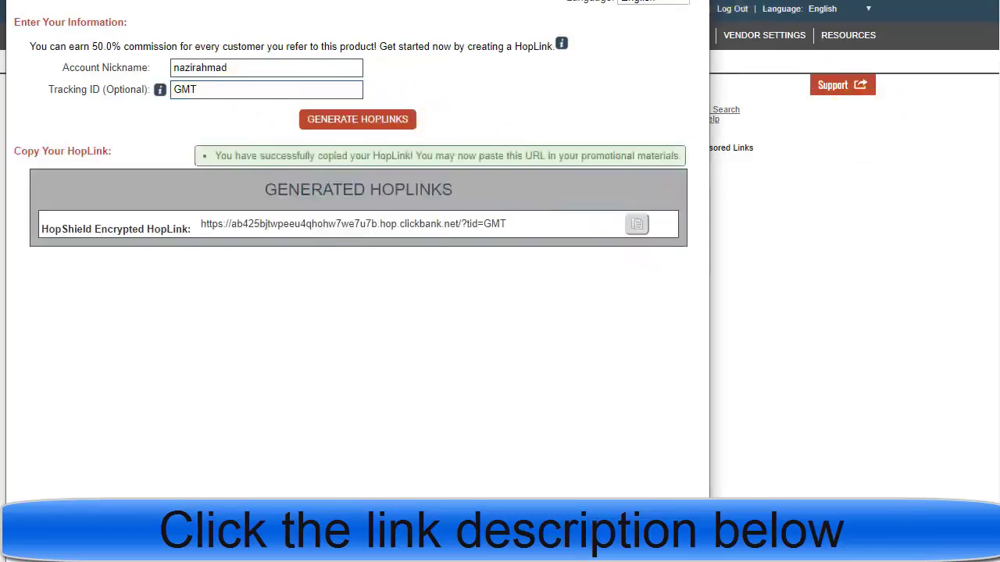
left_click(841, 145)
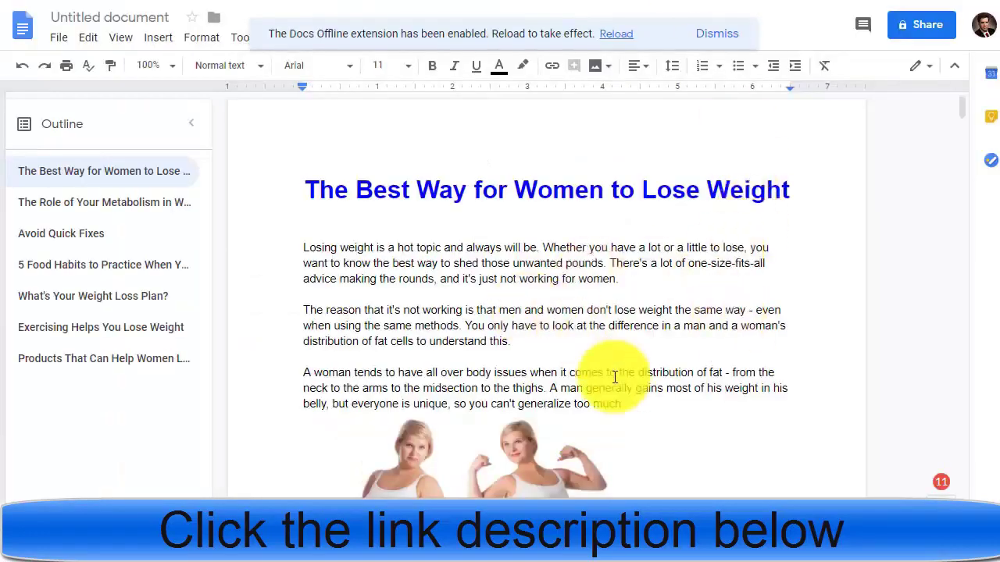
- Back in the Google Docs article, link the title "The Best Way for Women to Lose Weight" to the copied HopLink
triple_click(633, 190)
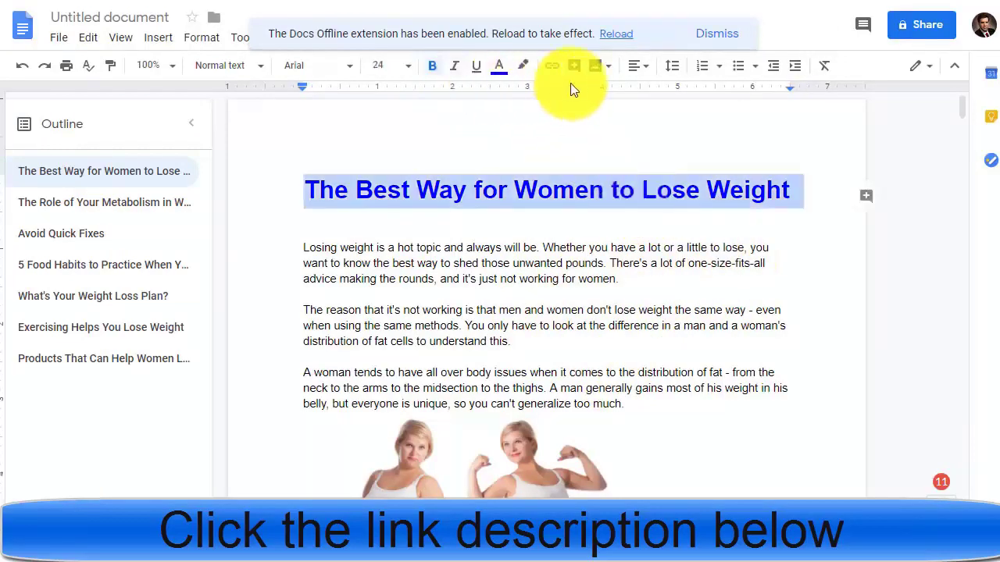
left_click(550, 67)
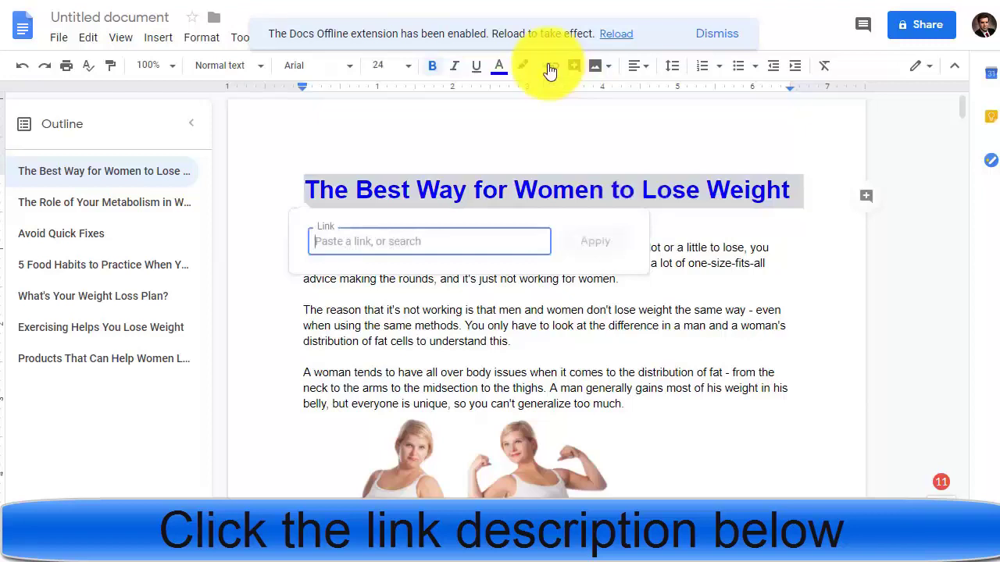
key("ctrl+v")
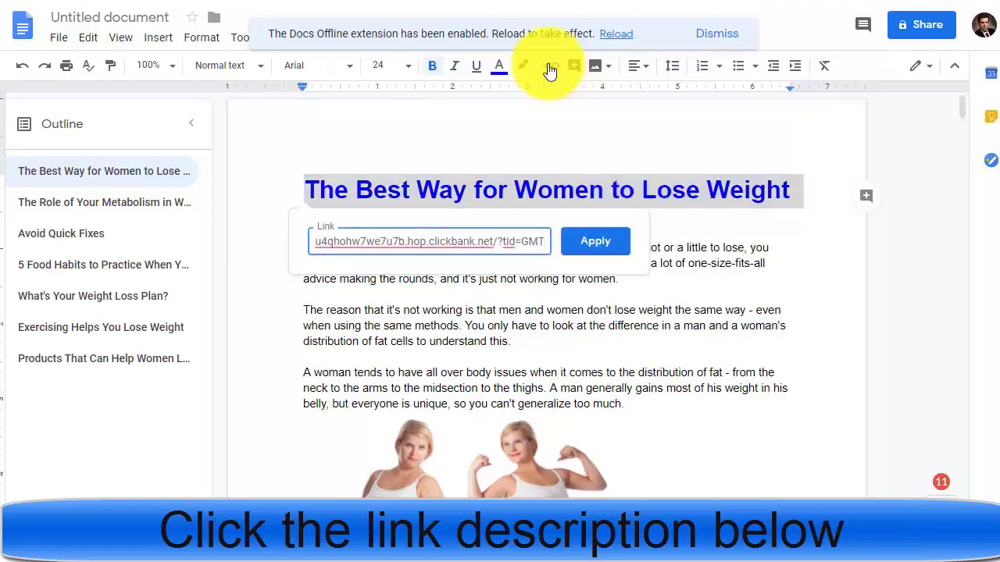
left_click(591, 247)
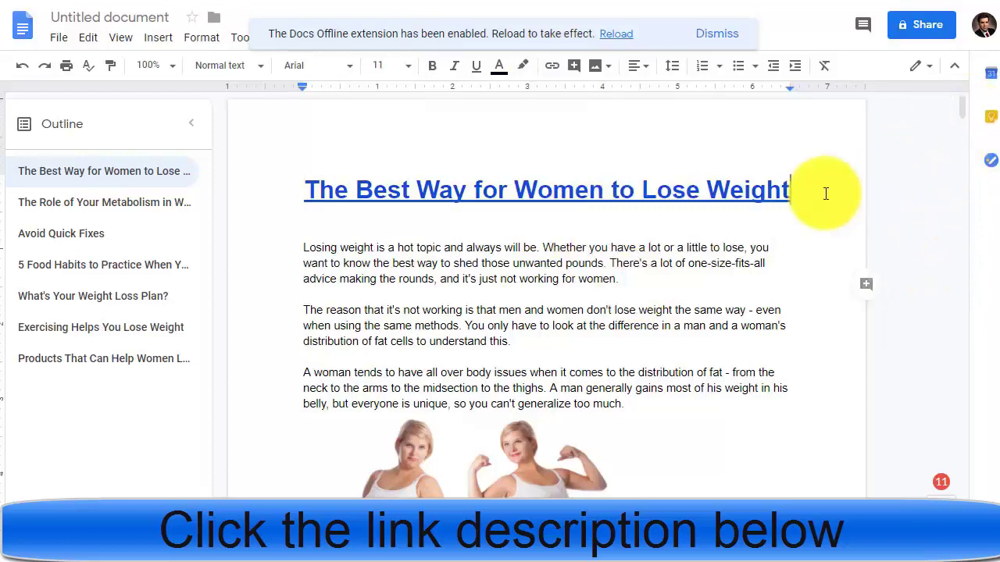
- Hyperlink the phrase "what uses your calorie intake" in the metabolism section with the copied HopLink
left_click_drag(962, 107, 981, 158)
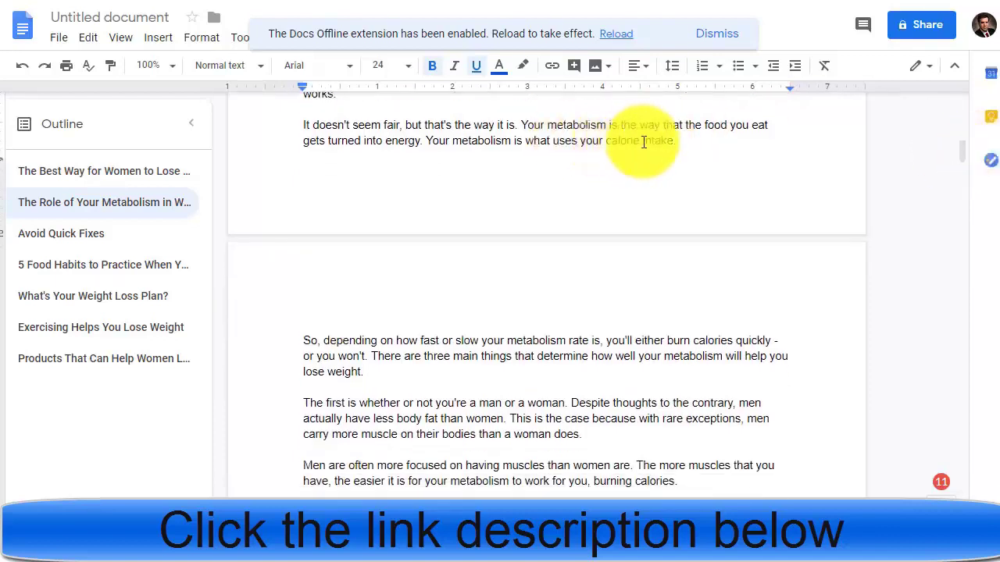
left_click_drag(674, 143, 524, 141)
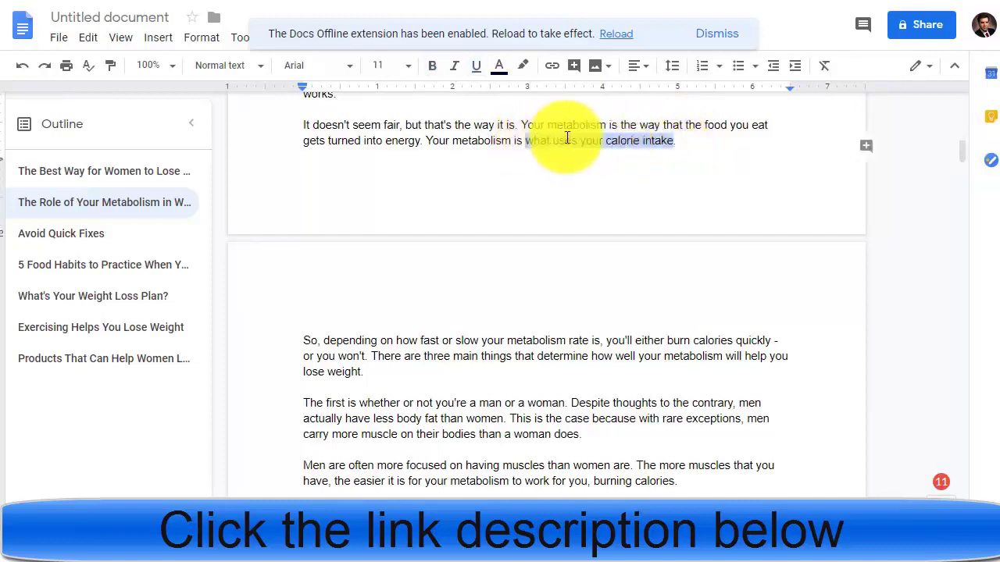
left_click(552, 70)
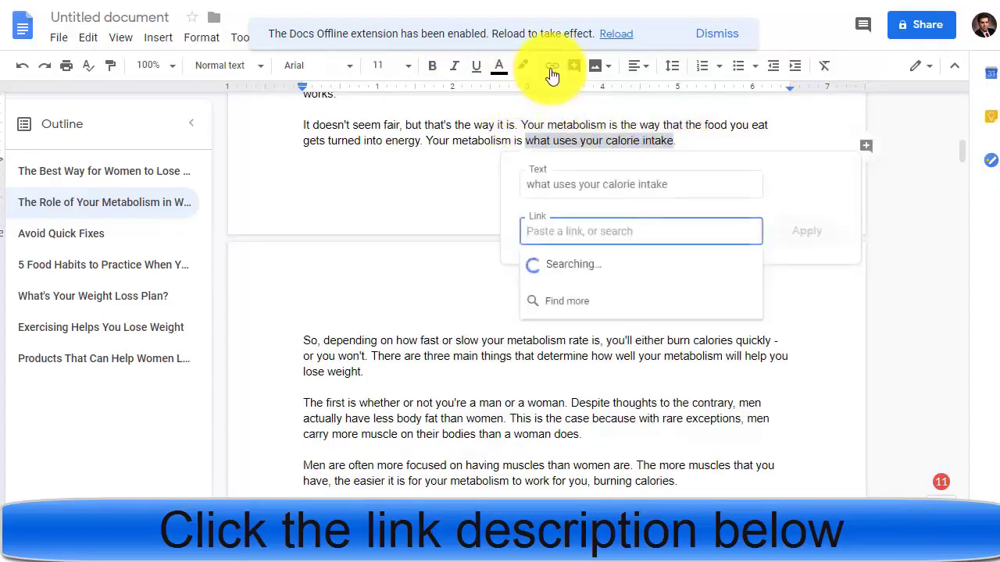
key("ctrl+v")
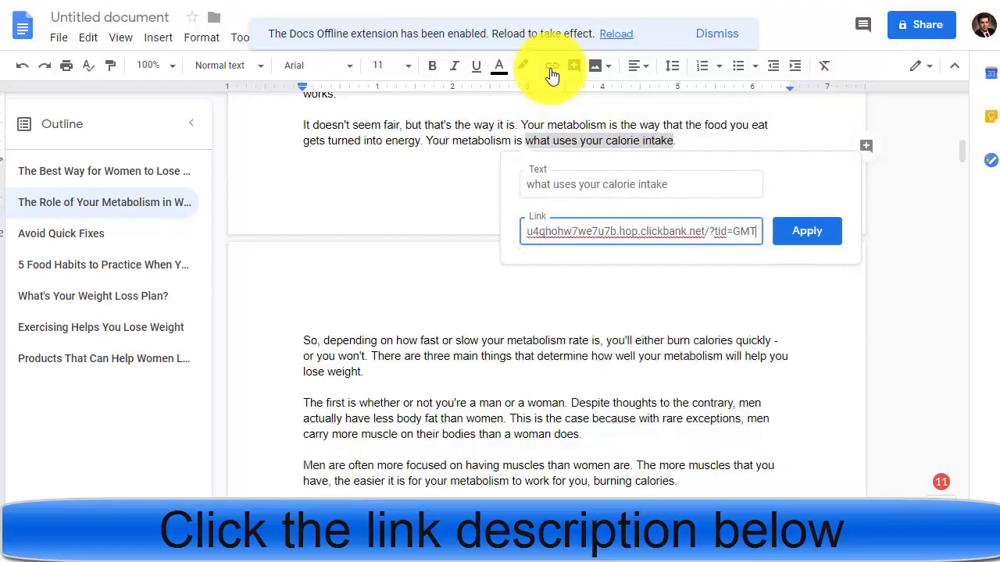
left_click(808, 234)
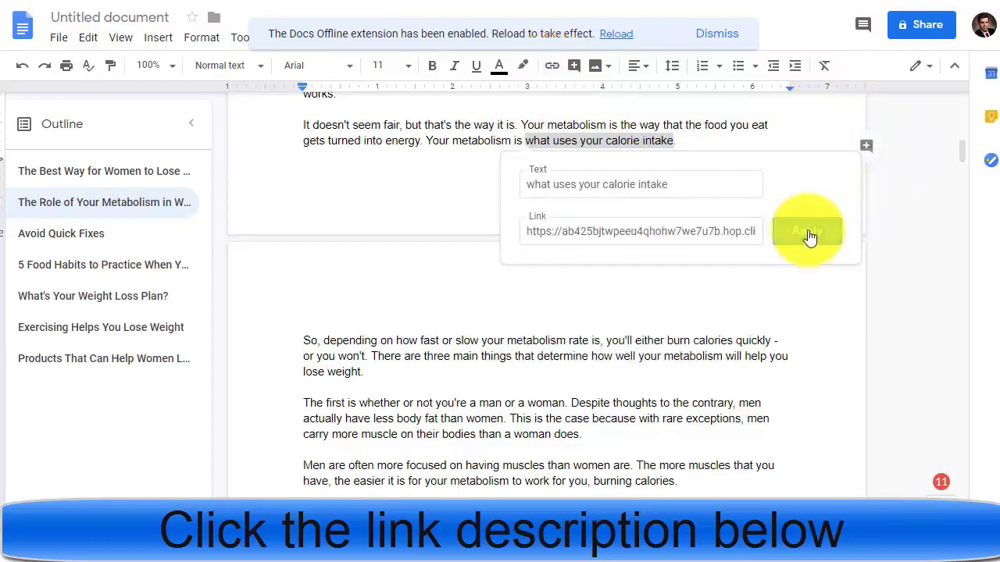
double_click(620, 326)
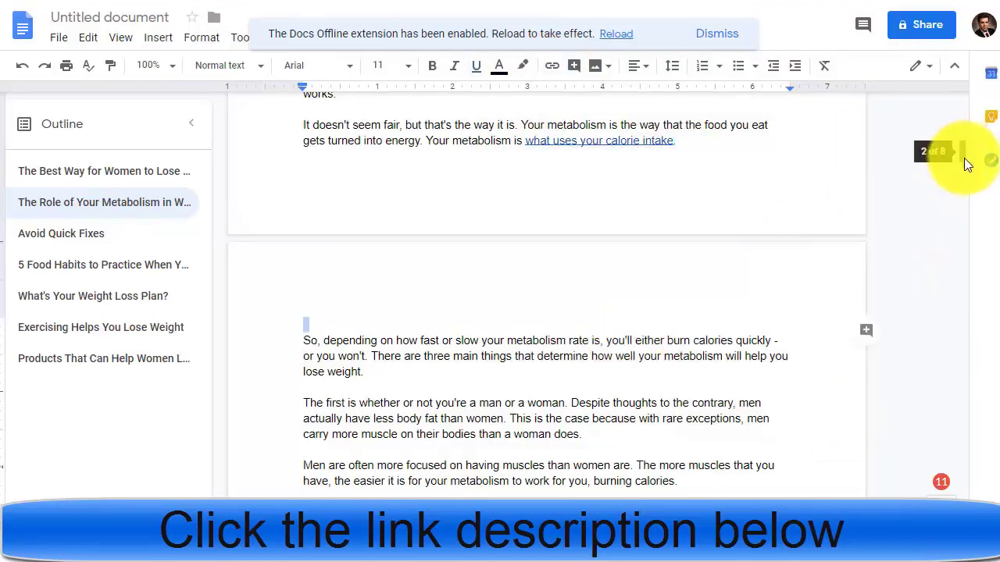
- Hyperlink the phrase "your body will go into preservation mode" in the Avoid Quick Fixes section with the copied HopLink
left_click_drag(964, 158, 974, 206)
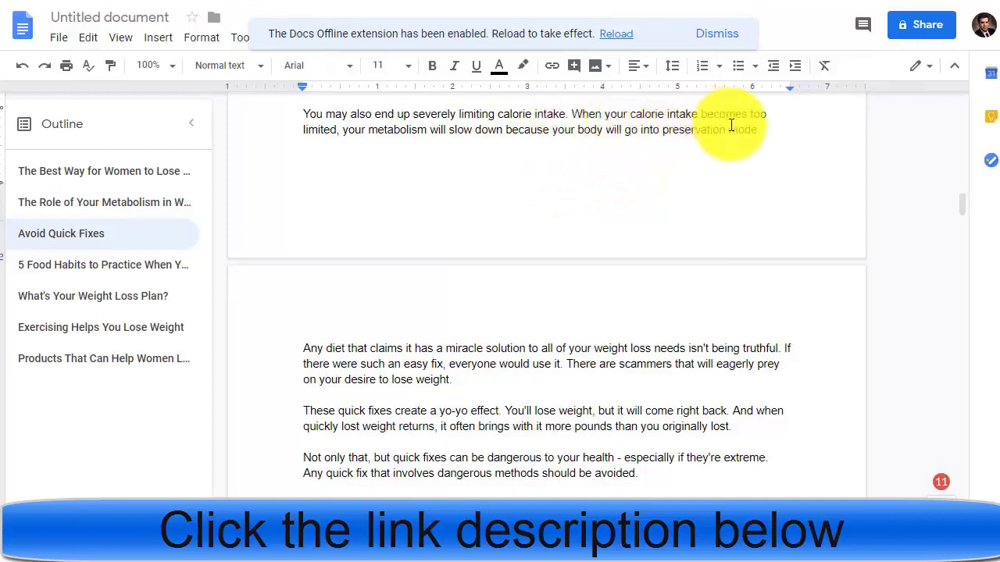
left_click_drag(759, 131, 552, 131)
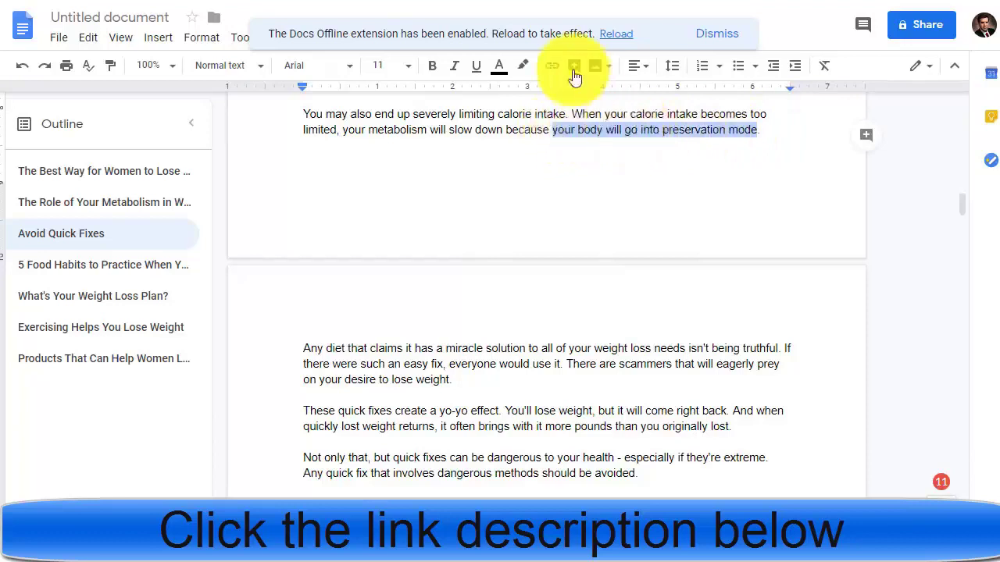
left_click(552, 66)
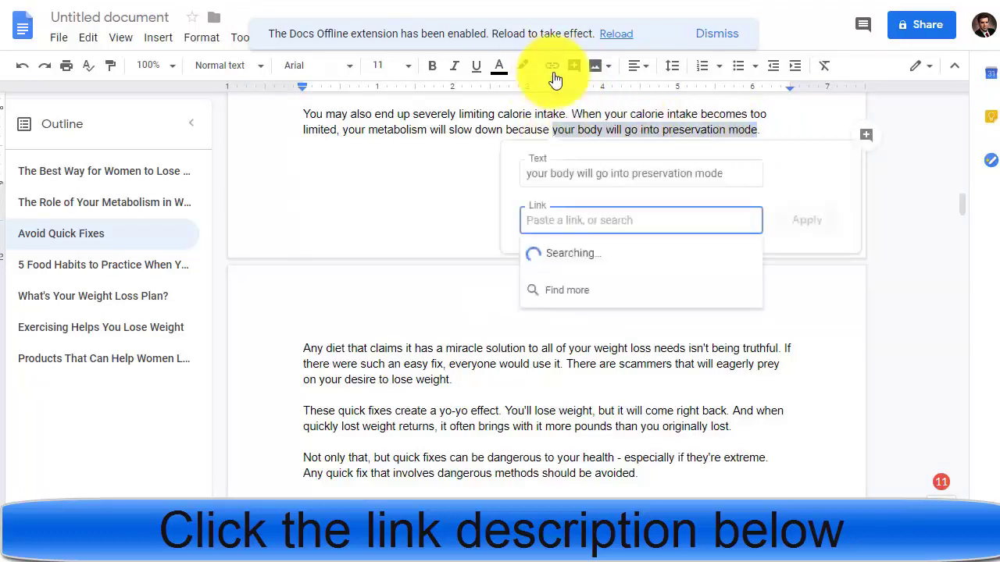
key("ctrl+v")
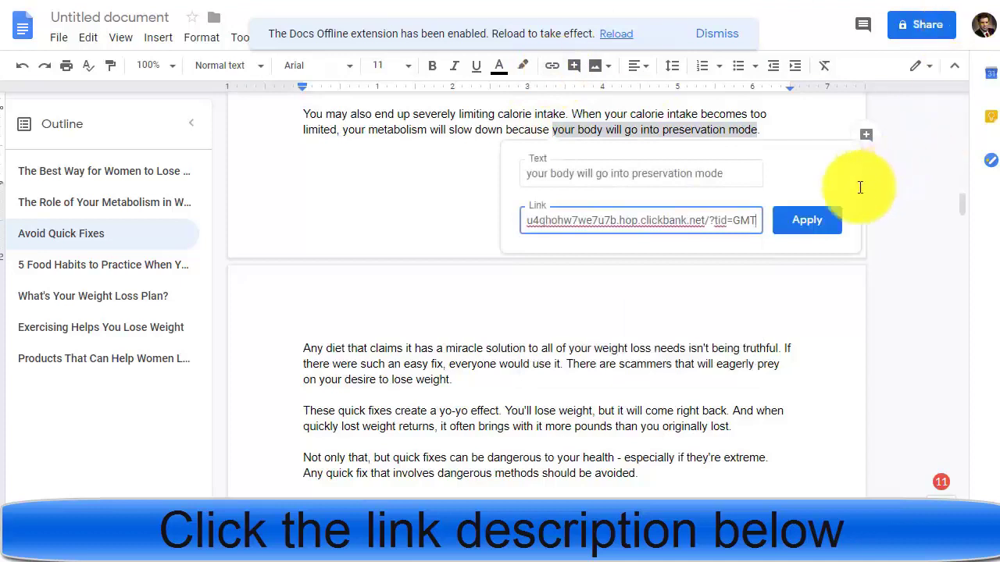
left_click(817, 221)
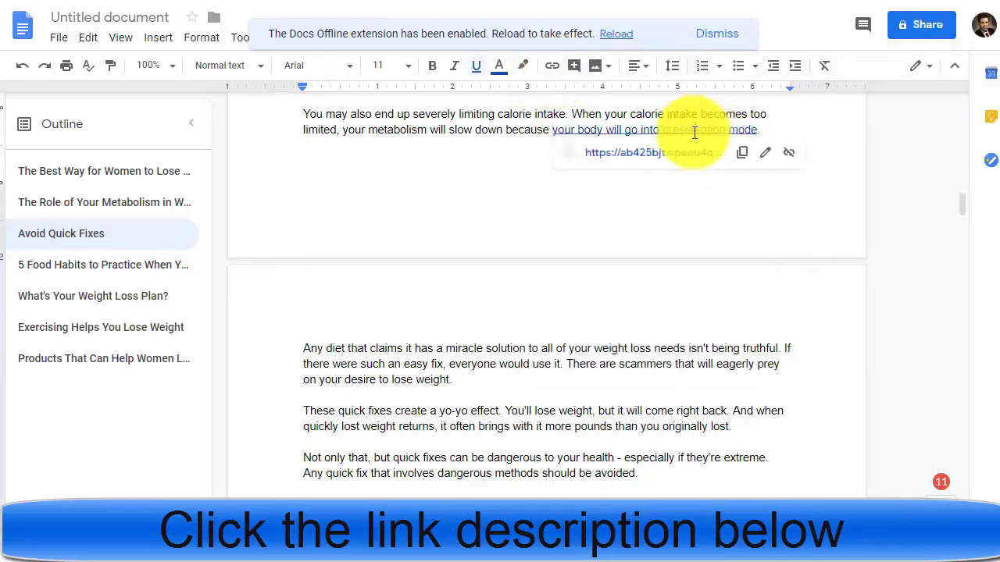
left_click(730, 216)
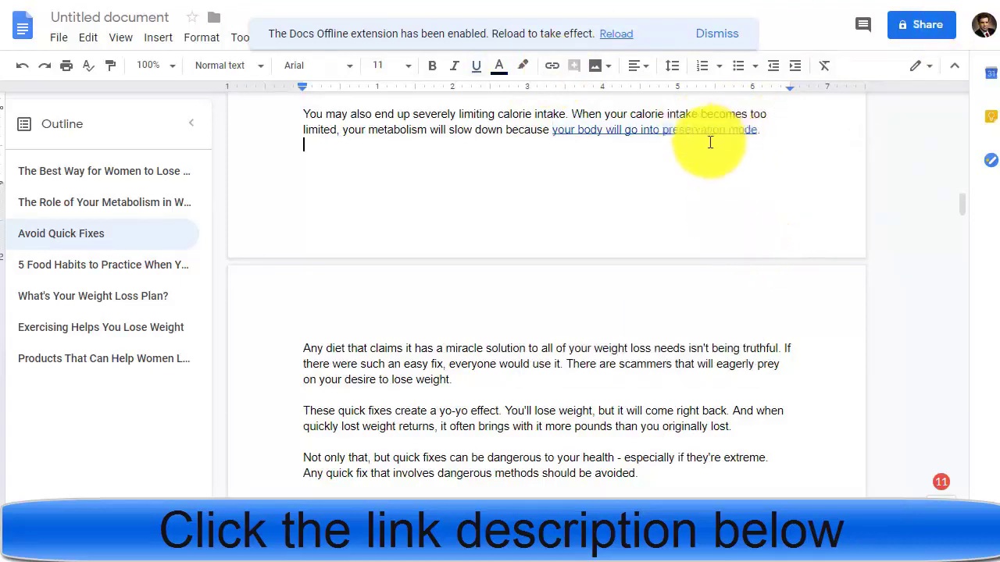
- Bold "The fifth food habit" in the food habits section and link it to the copied HopLink
left_click_drag(967, 210, 992, 295)
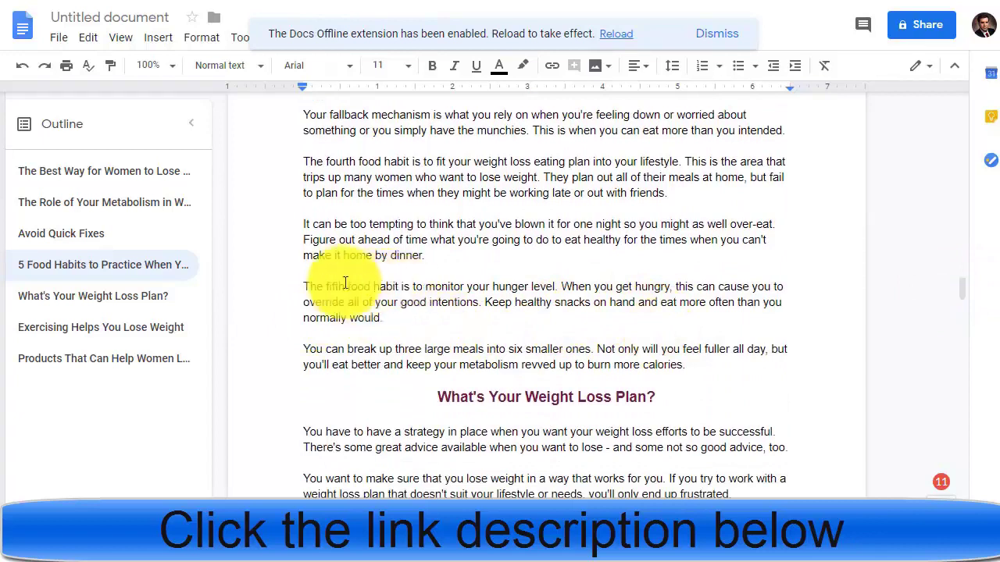
left_click_drag(301, 286, 402, 287)
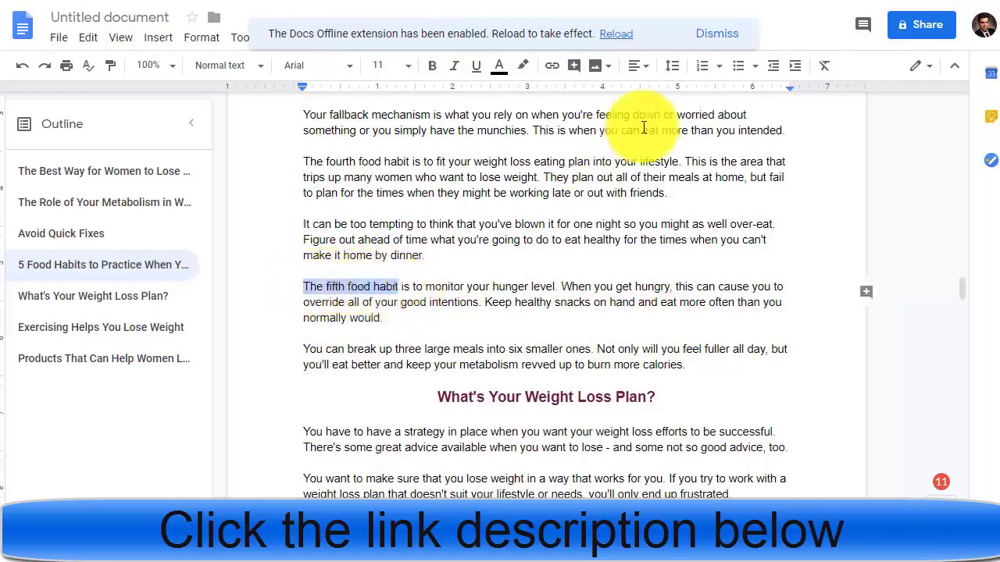
left_click(430, 67)
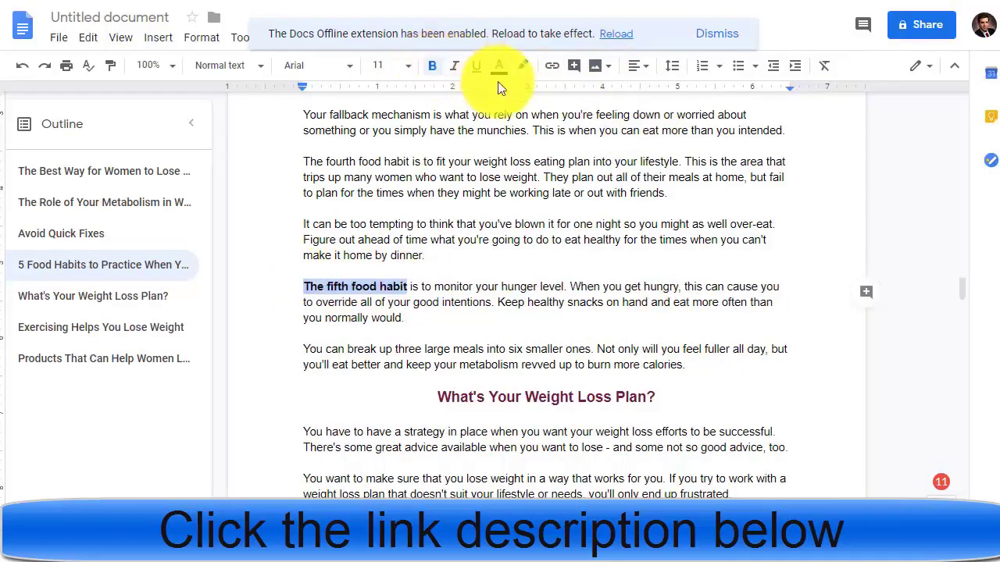
left_click(556, 69)
key("ctrl+v")
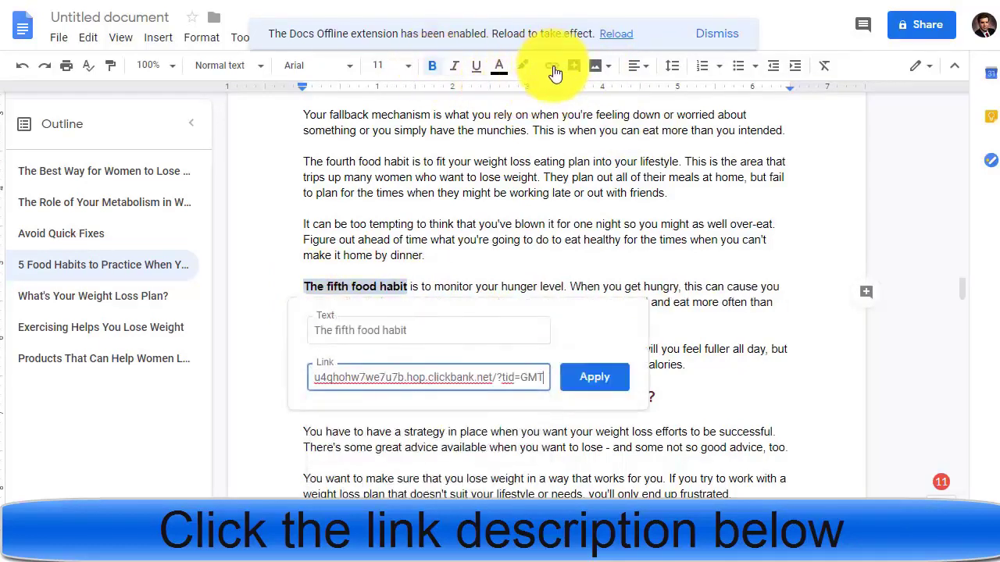
left_click(584, 376)
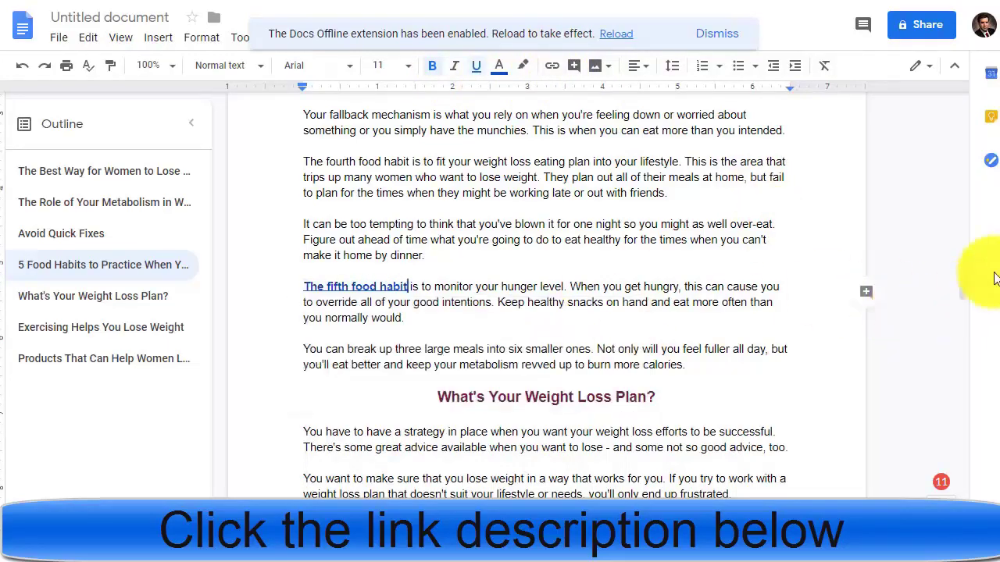
- Bold the word "exercise" in the paragraph above the exercising section's image and link it to the copied HopLink
left_click_drag(960, 291, 976, 385)
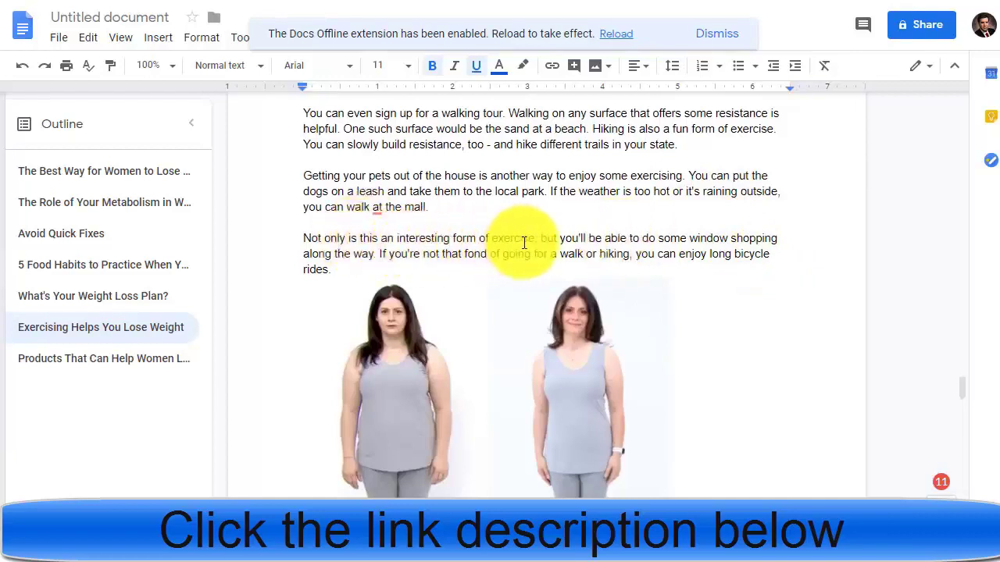
left_click_drag(536, 240, 484, 242)
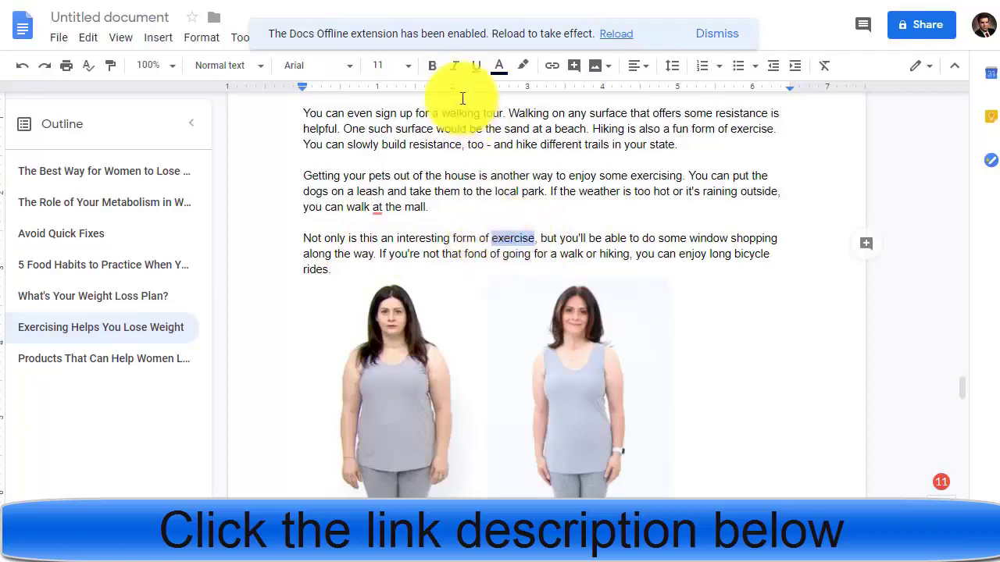
left_click(552, 69)
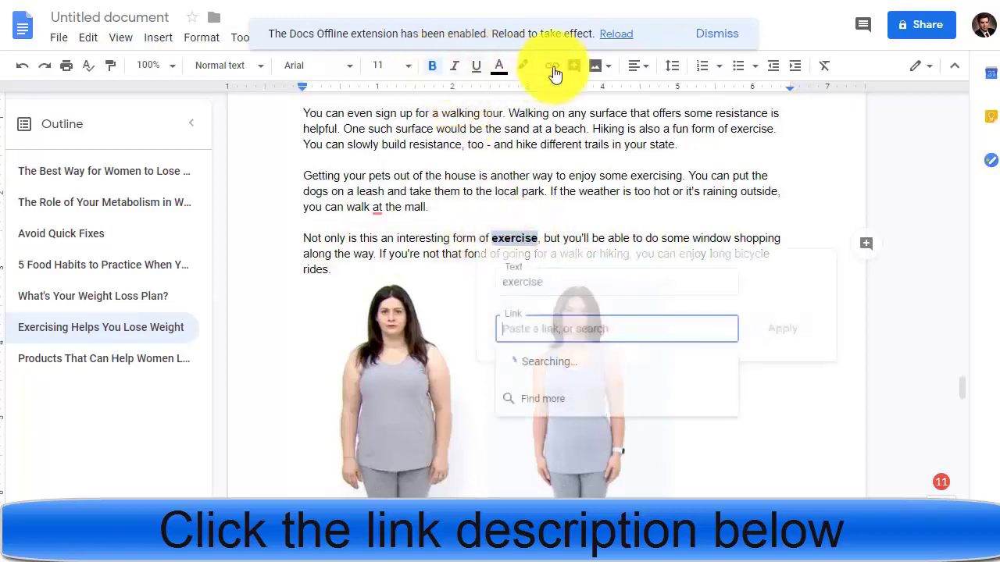
key("ctrl+v")
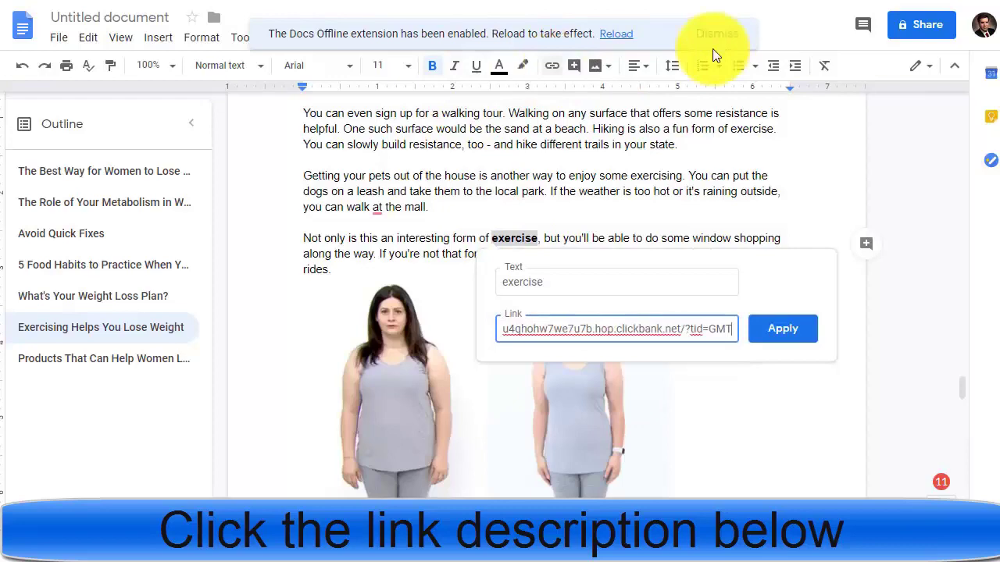
left_click(787, 319)
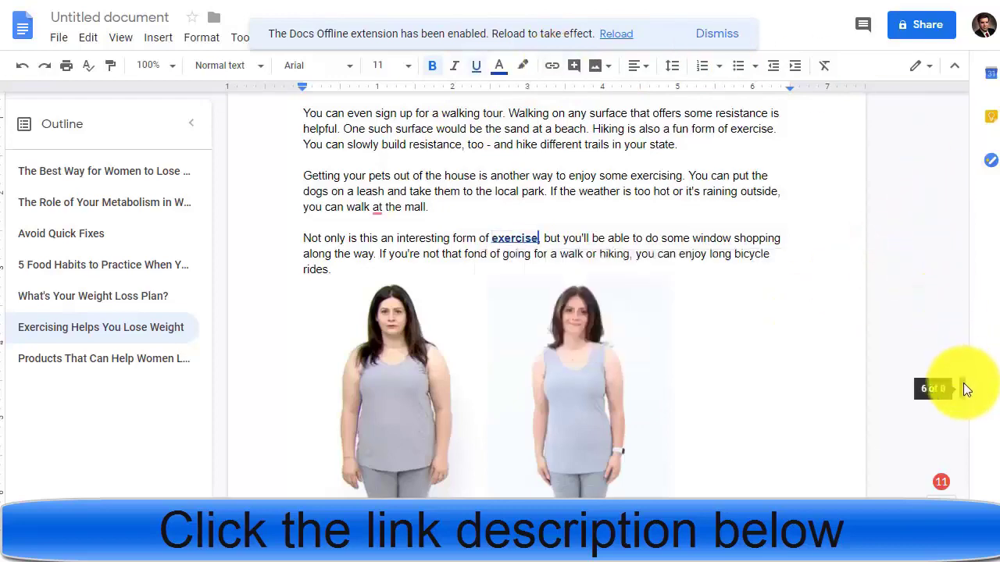
- Link "then look for equipment that helps make it fun." in the women's weight loss products section to the copied HopLink
left_click_drag(966, 389, 974, 469)
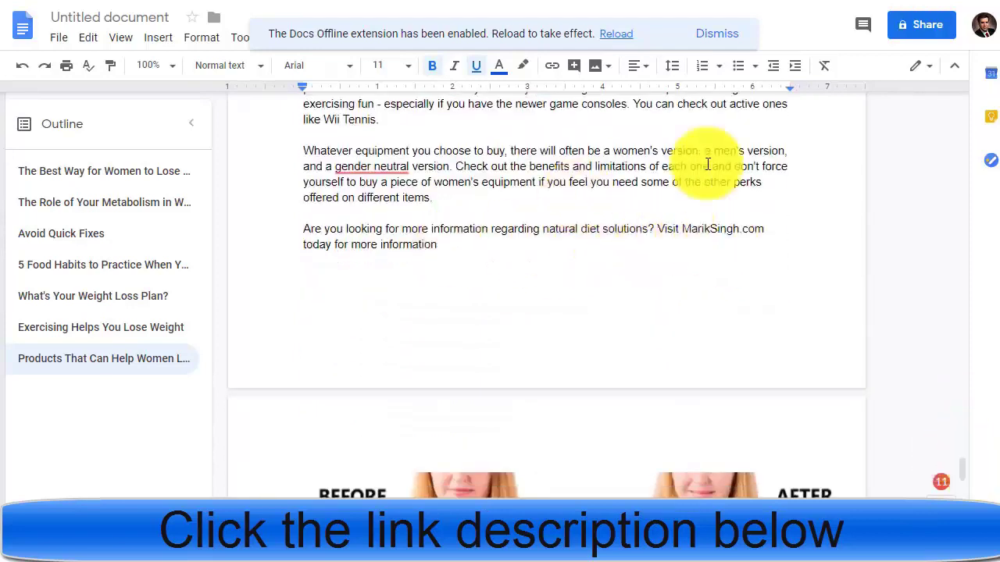
left_click_drag(962, 467, 962, 440)
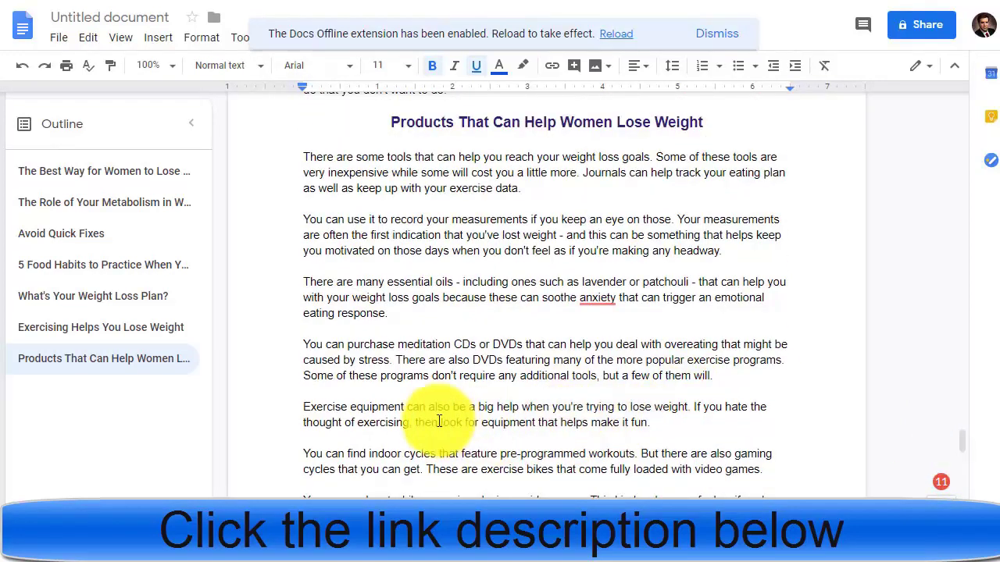
left_click_drag(415, 422, 640, 430)
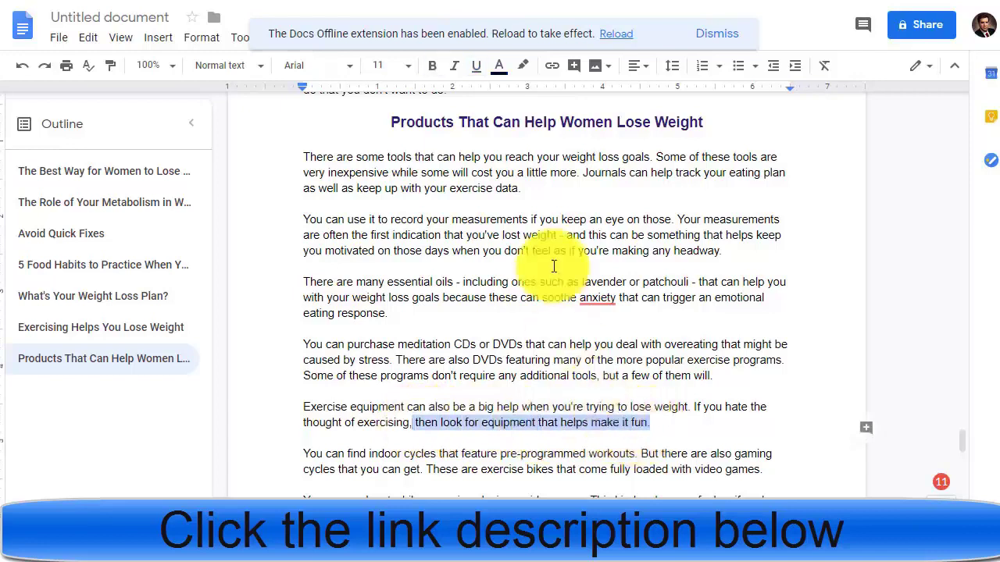
left_click(553, 69)
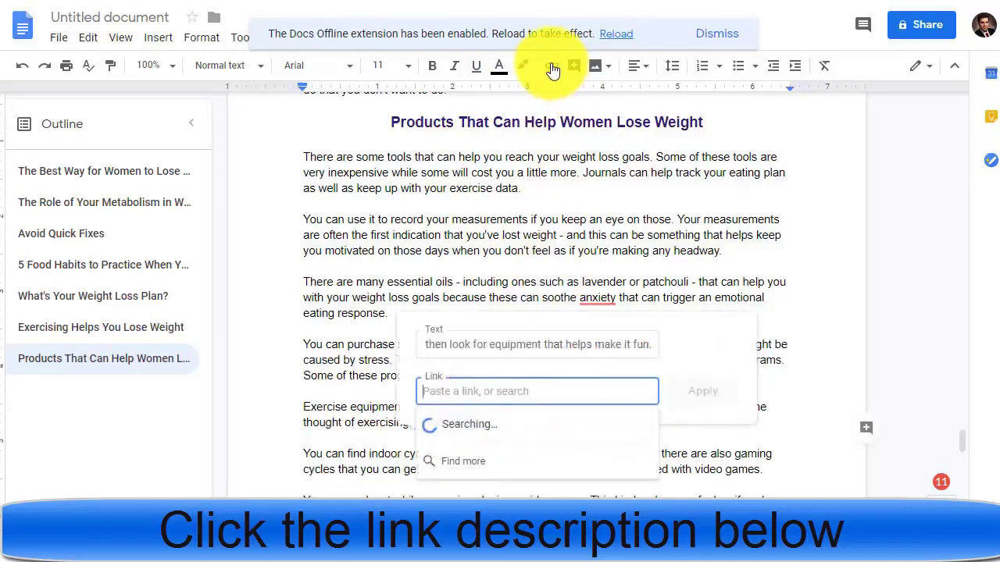
key("ctrl+v")
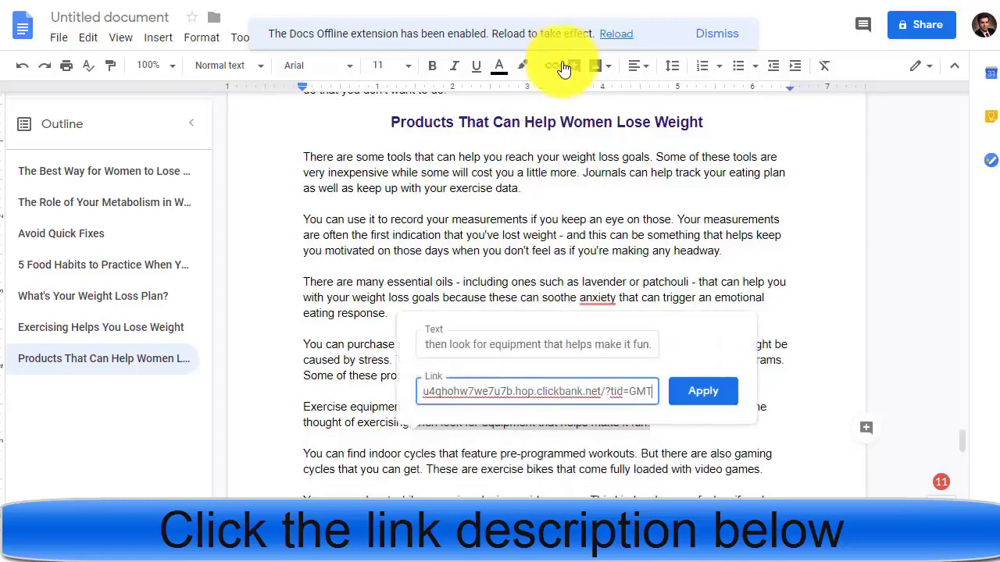
left_click(700, 396)
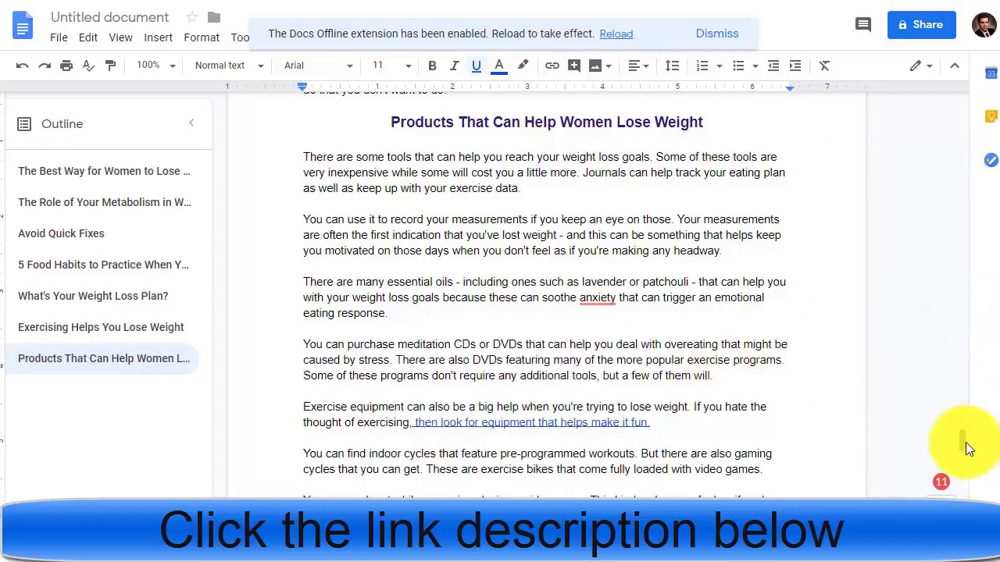
- Attach the copied HopLink to the BEFORE/AFTER image on the document's last page
scroll(967, 444, "down", 10)
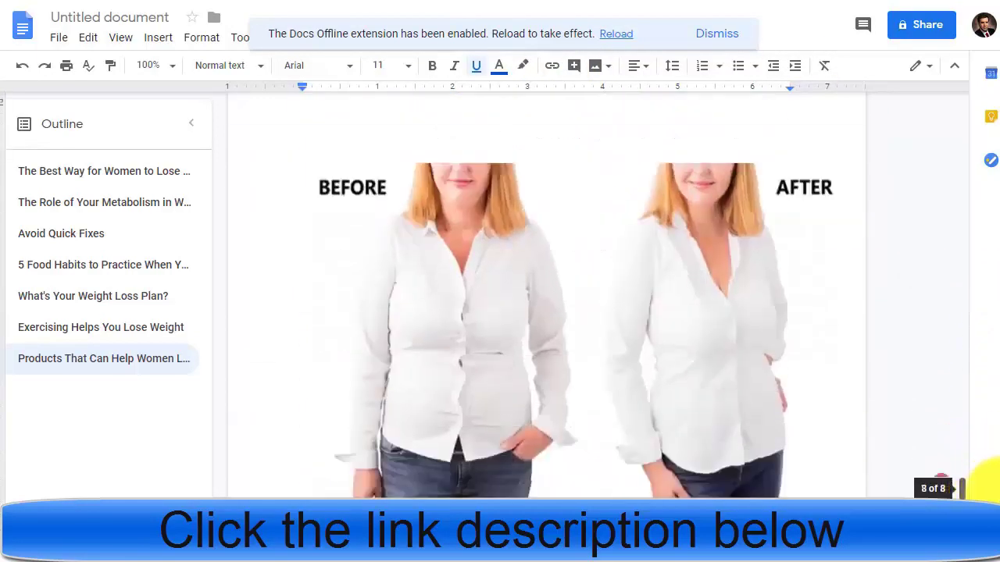
mouse_move(969, 491)
left_mouse_down()
mouse_move(967, 446)
mouse_move(967, 478)
left_mouse_up()
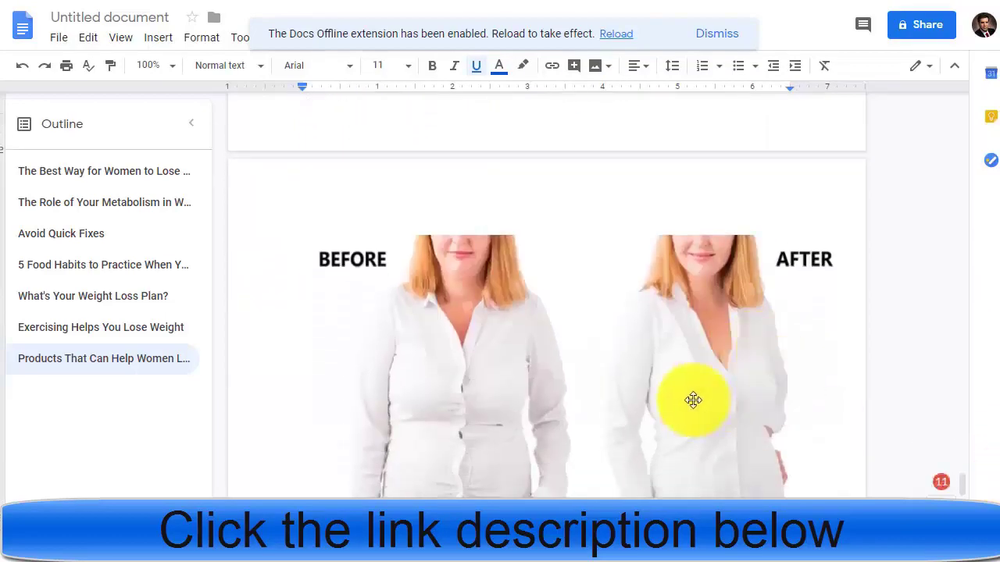
left_click(692, 400)
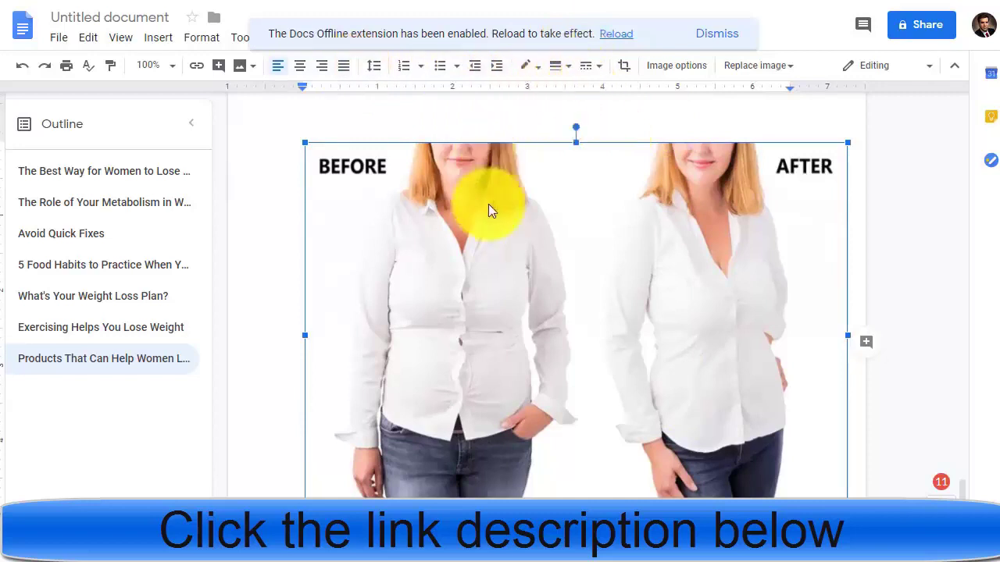
left_click(197, 67)
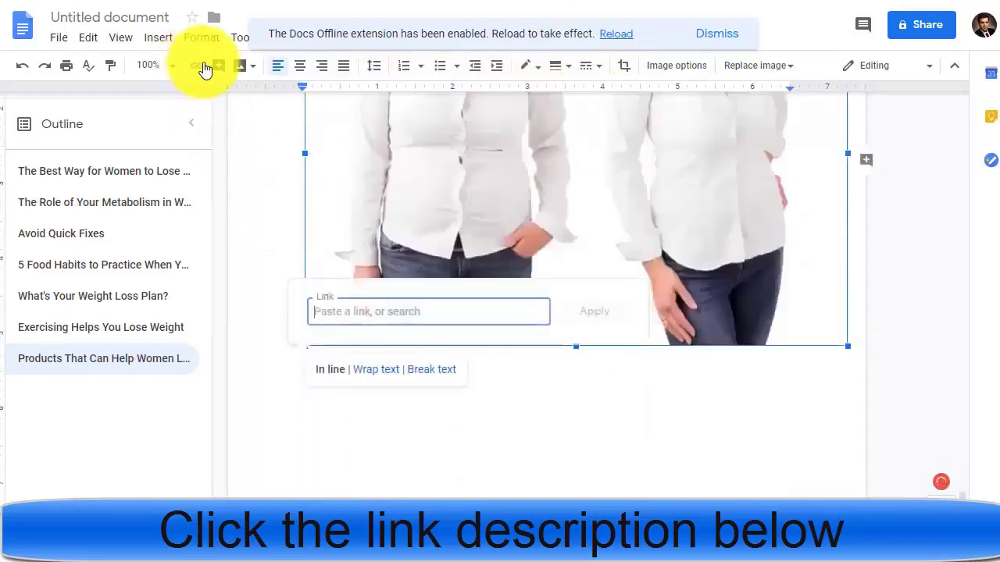
key("ctrl+v")
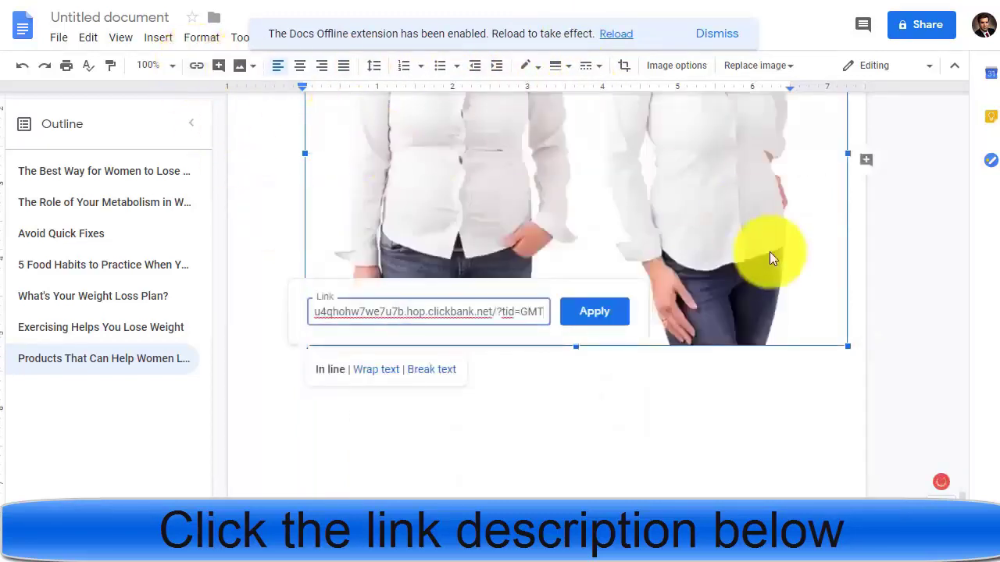
left_click(598, 315)
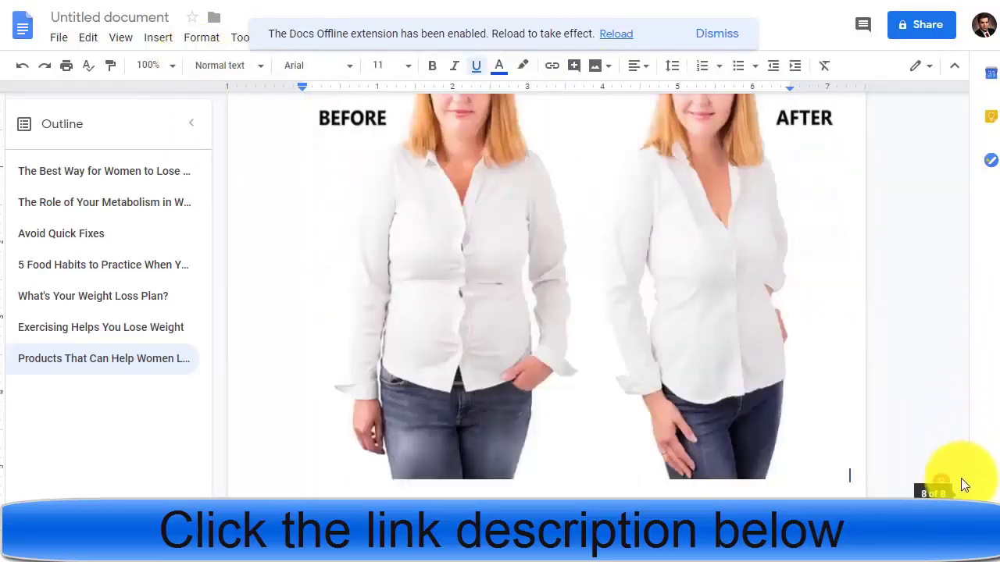
- Attach the copied HopLink to the before-and-after image of the woman in the exercising section
left_click_drag(963, 483, 970, 380)
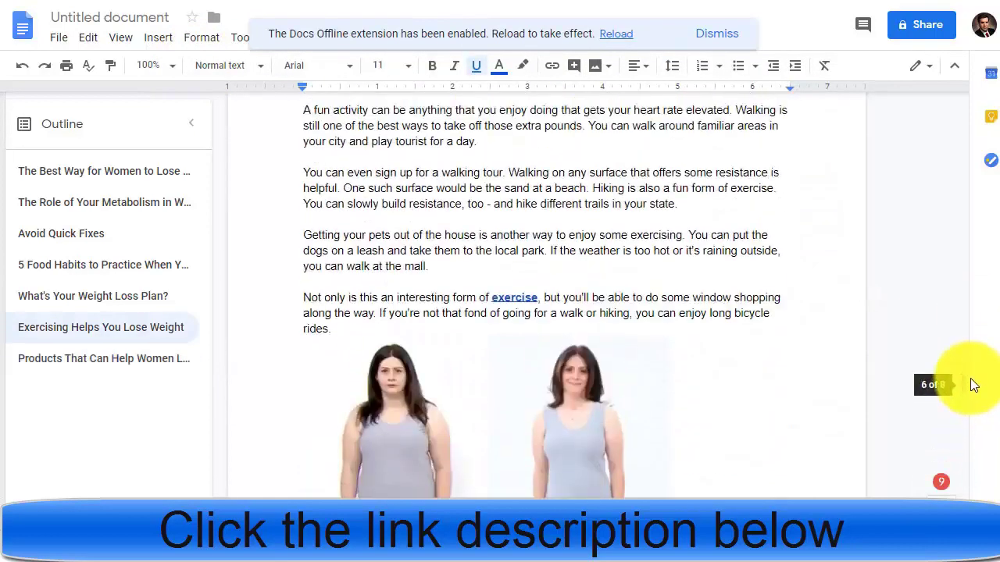
left_click(526, 421)
scroll(430, 297, "down", 2)
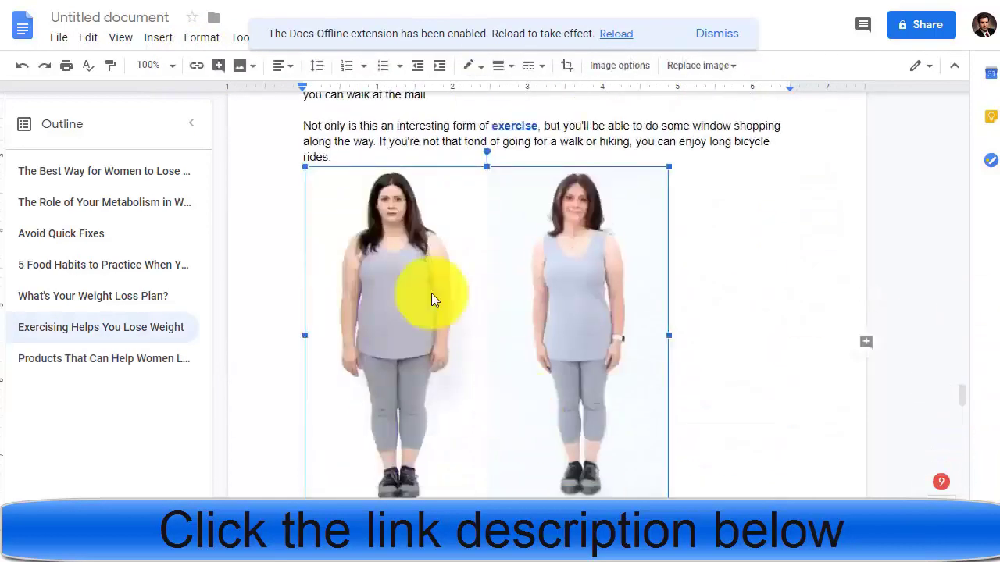
left_click(194, 69)
key("ctrl+v")
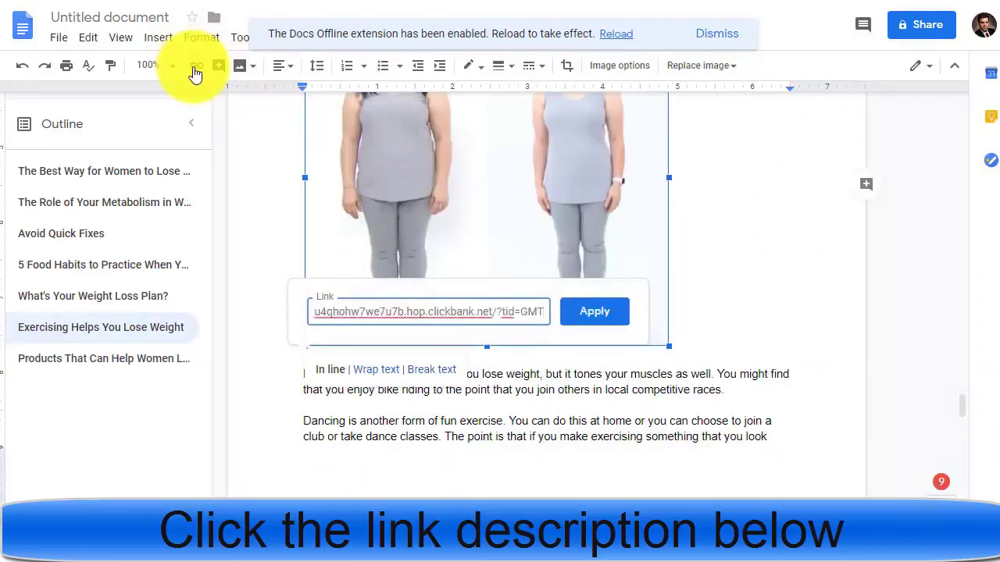
left_click(594, 311)
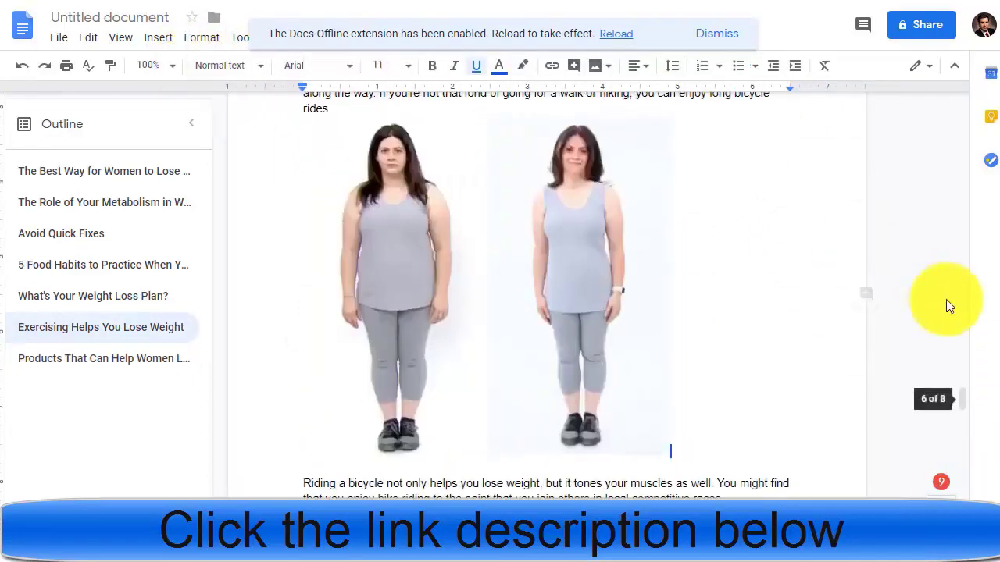
- Attach the copied HopLink to the blue illustration in the "5 Food Habits to Practice When You Want to Lose Weight" section
left_click_drag(964, 397, 958, 267)
mouse_move(954, 235)
left_mouse_down()
mouse_move(954, 218)
mouse_move(953, 238)
left_mouse_up()
left_click(510, 294)
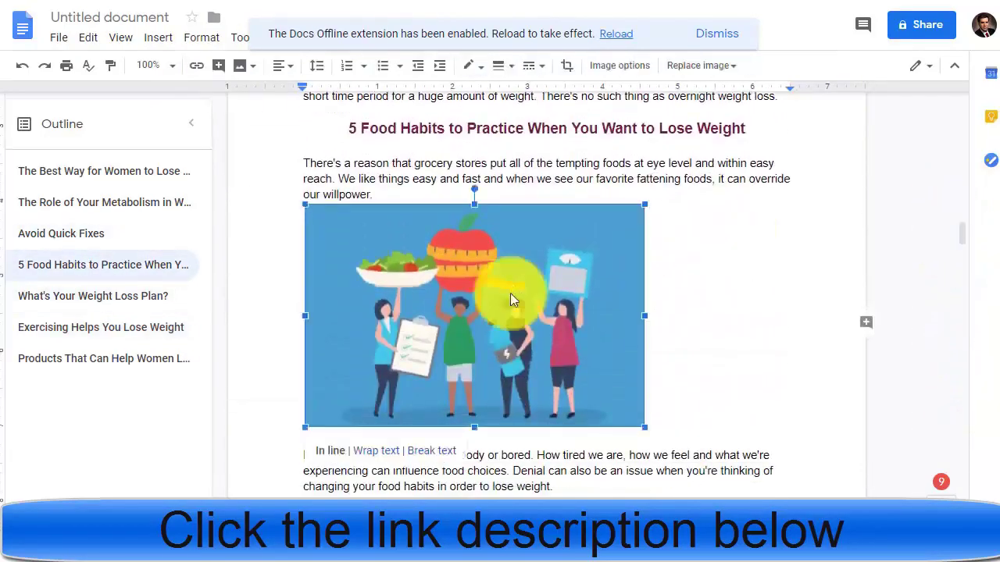
left_click(198, 69)
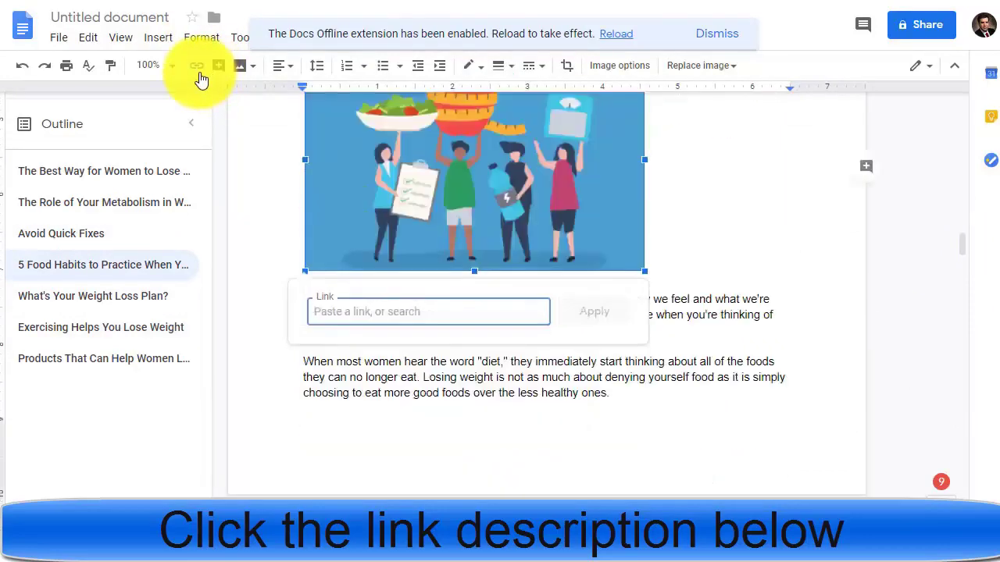
key("ctrl+v")
left_click(584, 308)
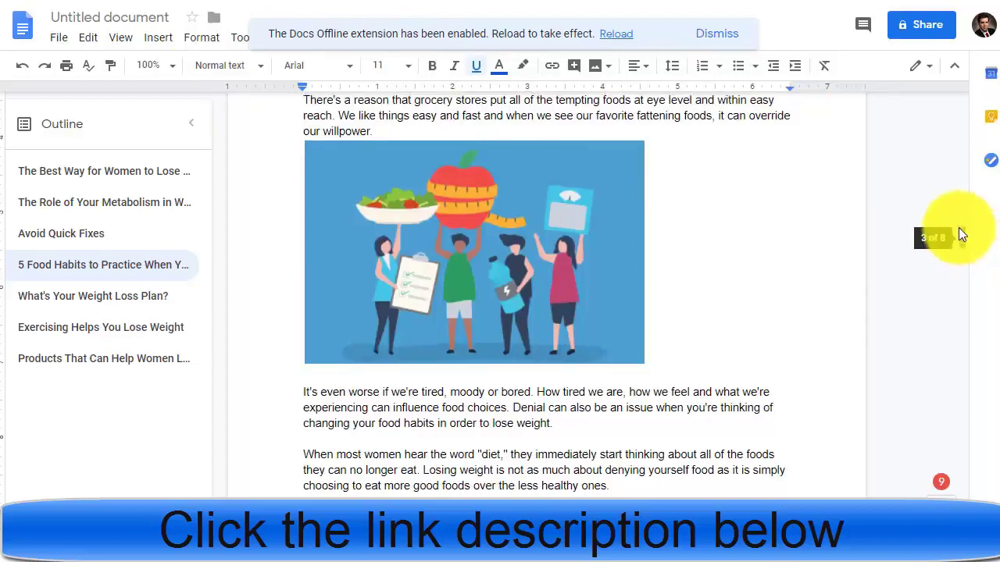
- Attach the copied HopLink to the before-and-after image above "The Role of Your Metabolism in Weight Loss" heading
left_click_drag(959, 233, 934, 117)
left_click(455, 351)
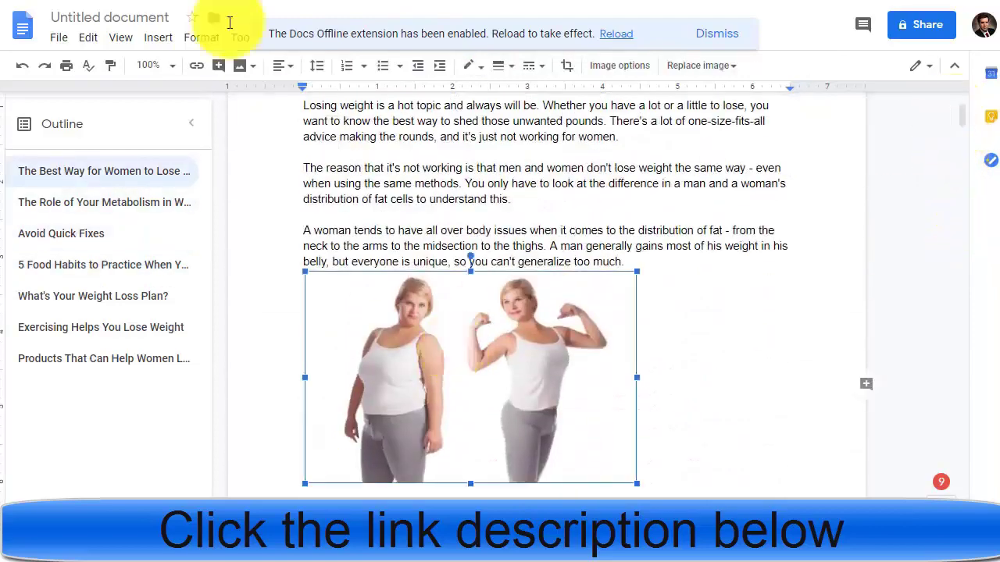
left_click(198, 68)
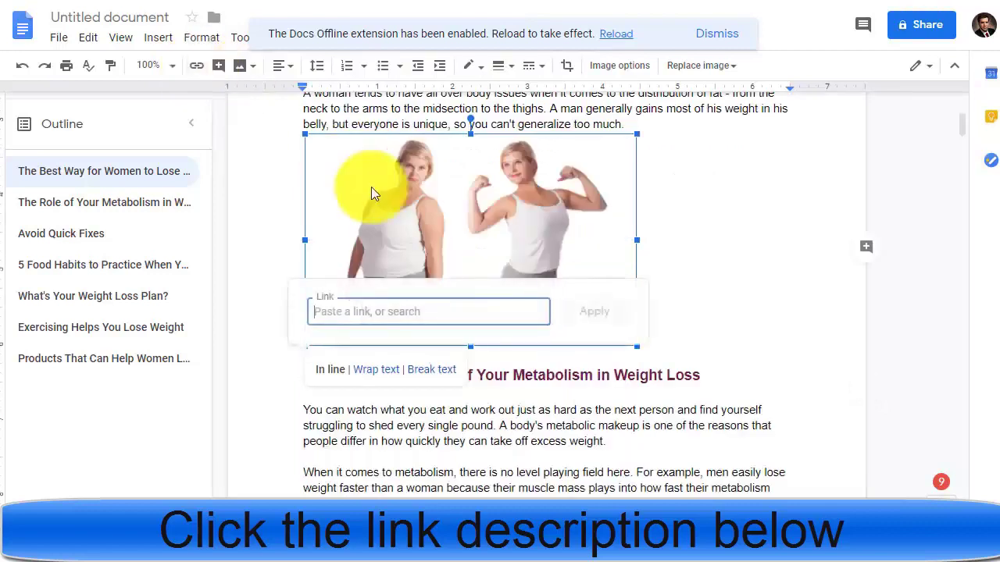
key("ctrl+v")
left_click(601, 311)
left_click(832, 299)
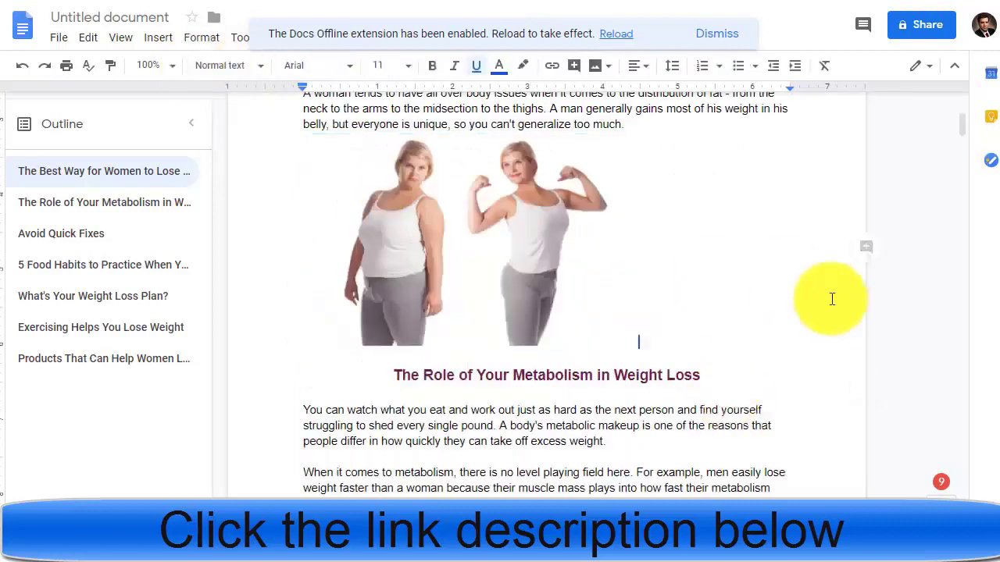
- Add the closing line "If you want to have more tips click here." below the BEFORE/AFTER image on the last page
left_click_drag(957, 132, 964, 100)
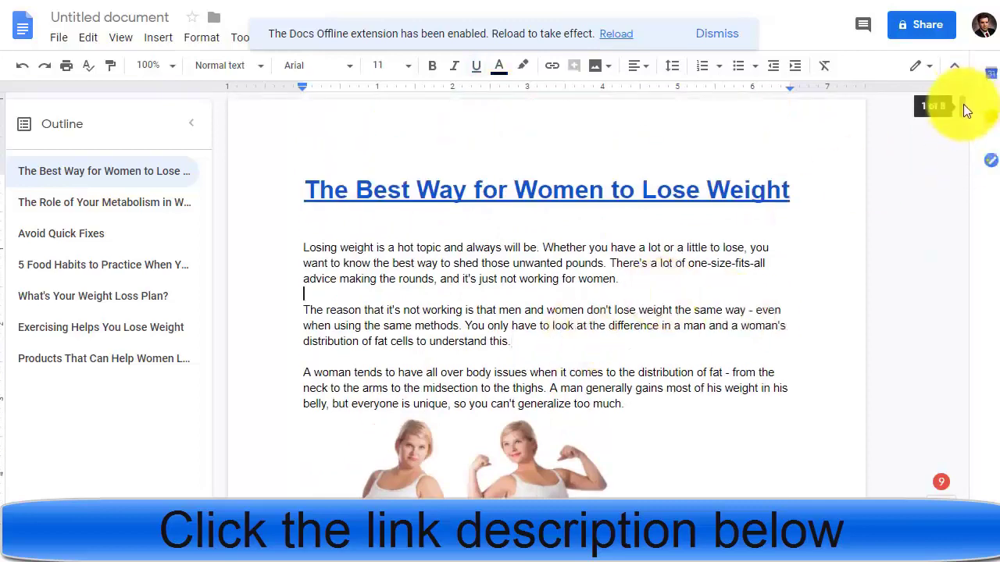
left_click_drag(963, 104, 965, 497)
scroll(937, 480, "down", 3)
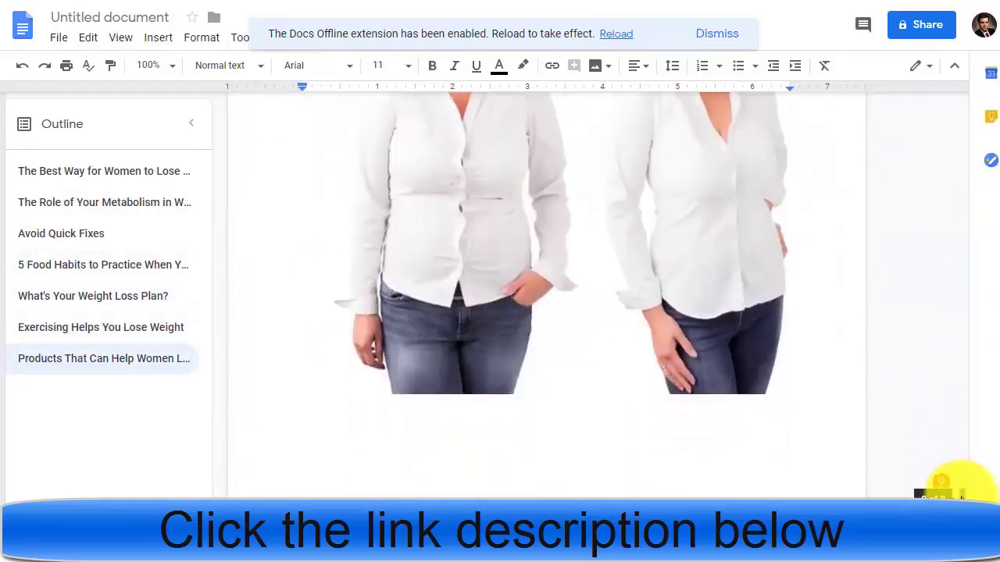
left_click(507, 365)
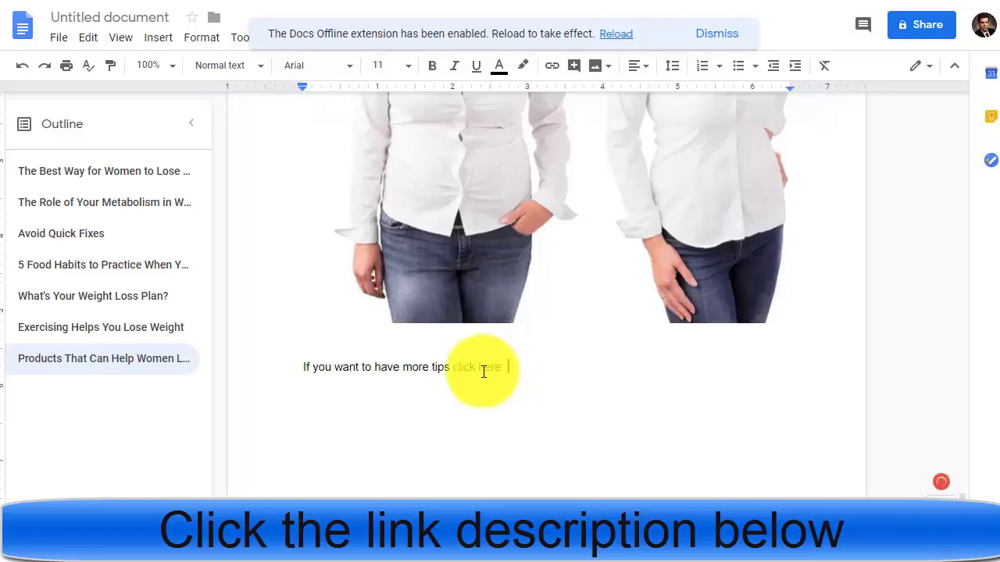
- Format the closing line "If you want to have more tips click here." as bold at font size 14
triple_click(483, 372)
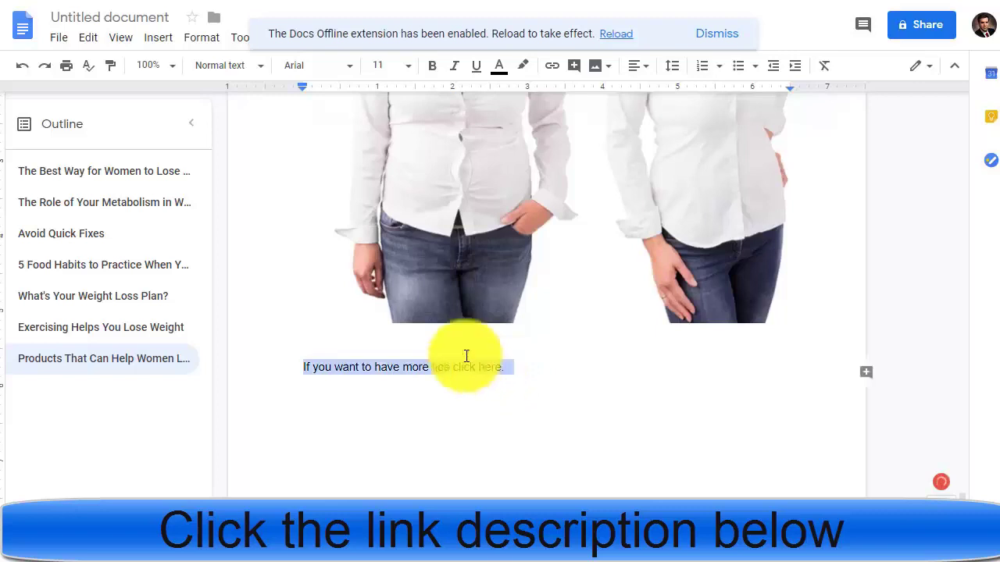
left_click(433, 69)
left_click(407, 65)
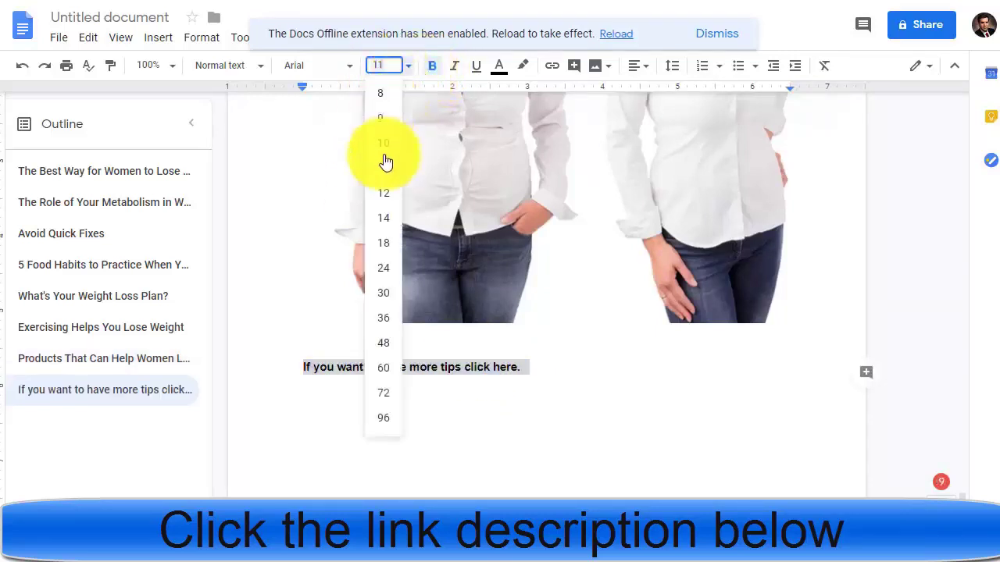
left_click(391, 219)
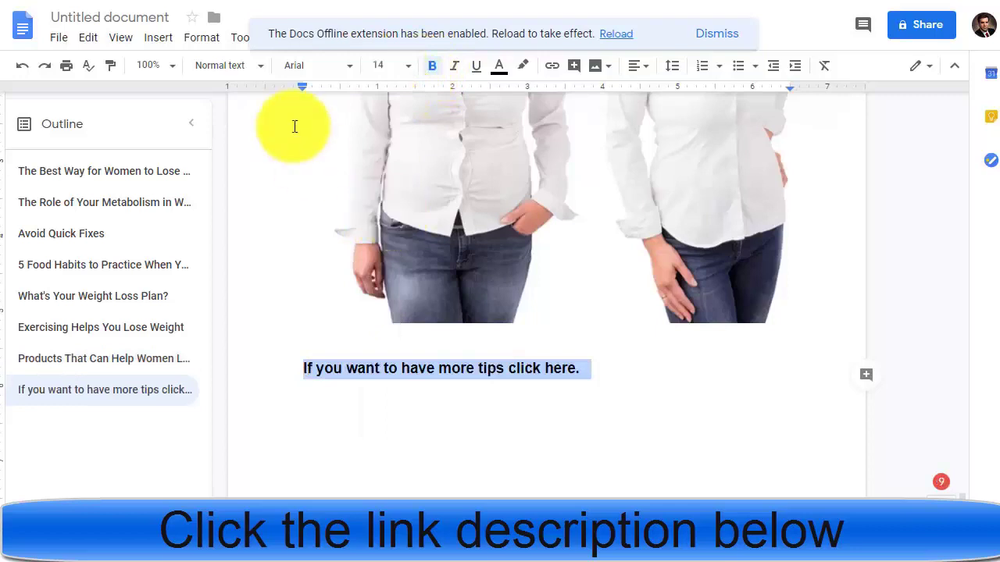
- Link the whole closing line "If you want to have more tips click here." to the copied HopLink
left_click(553, 70)
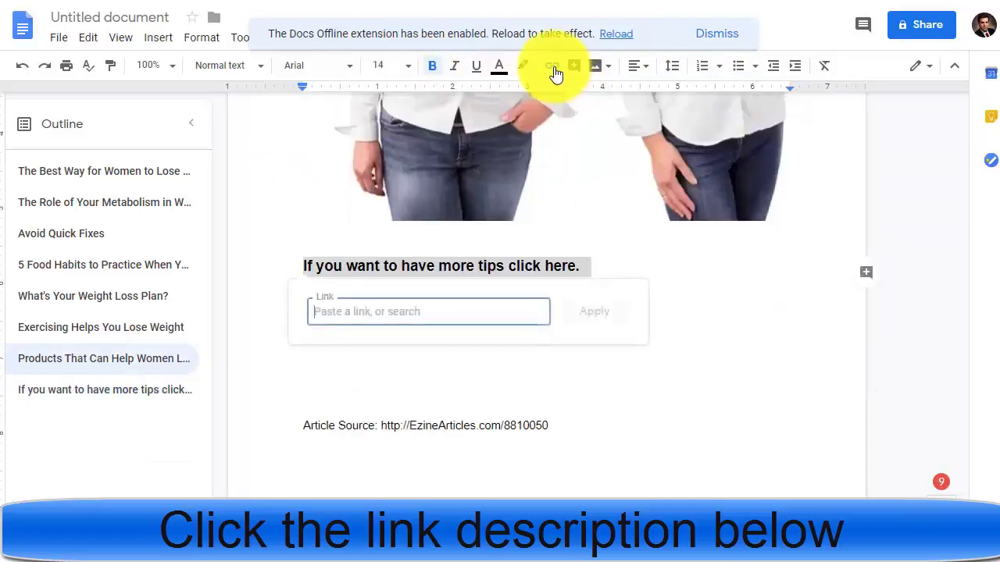
key("ctrl+v")
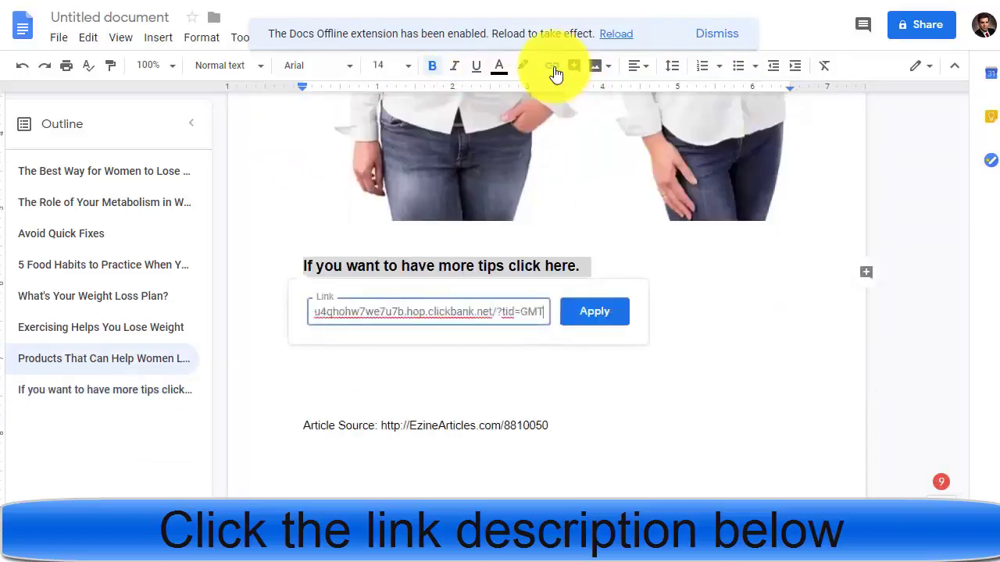
left_click(598, 320)
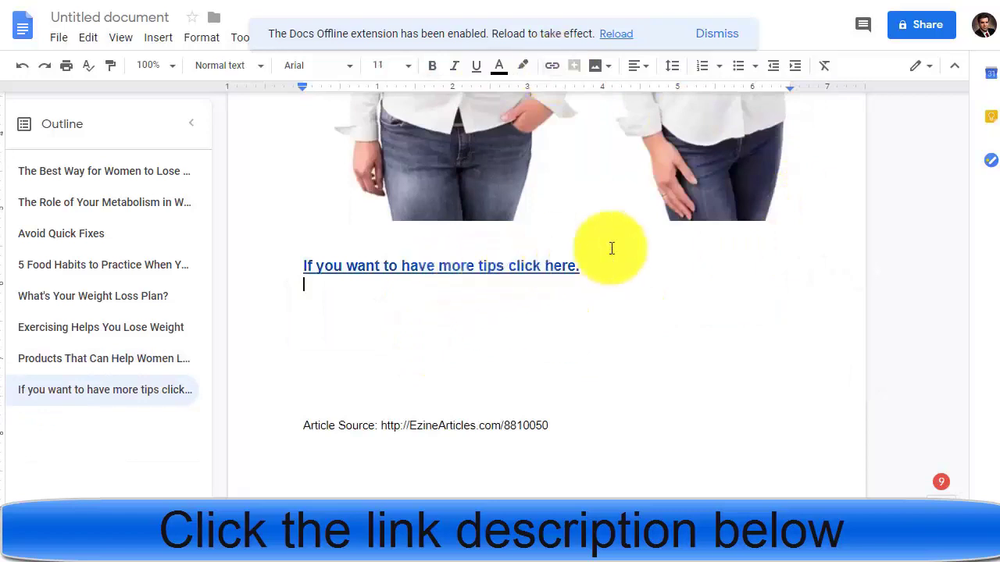
left_click(693, 284)
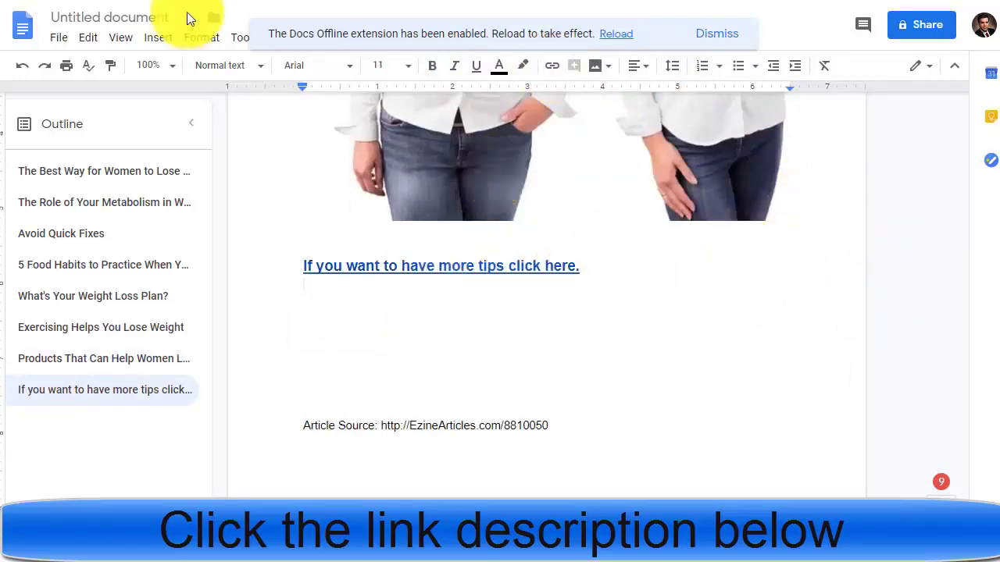
- Download the document as a PDF and save it to the Desktop as "Untitled document"
left_click(60, 39)
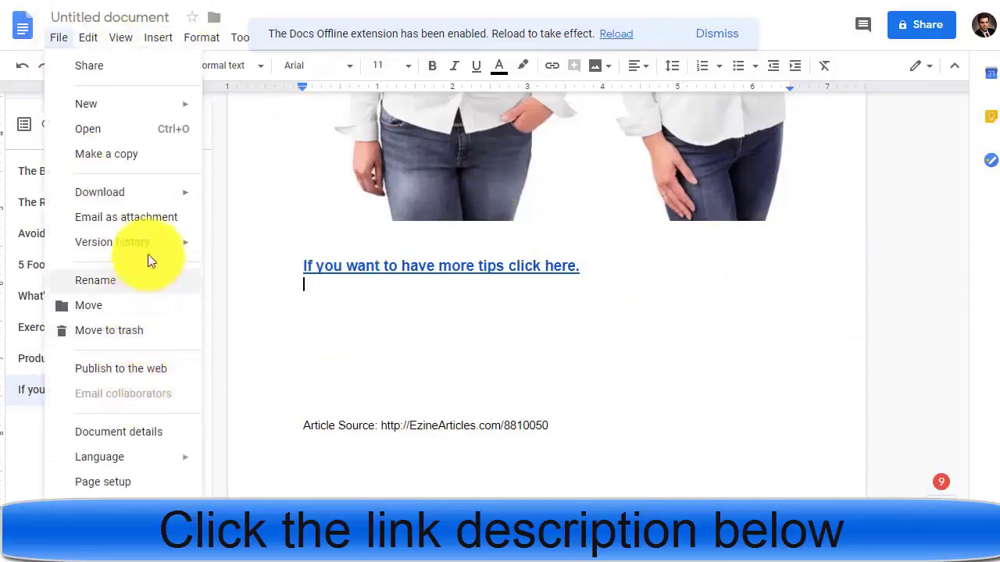
mouse_move(152, 246)
mouse_move(156, 197)
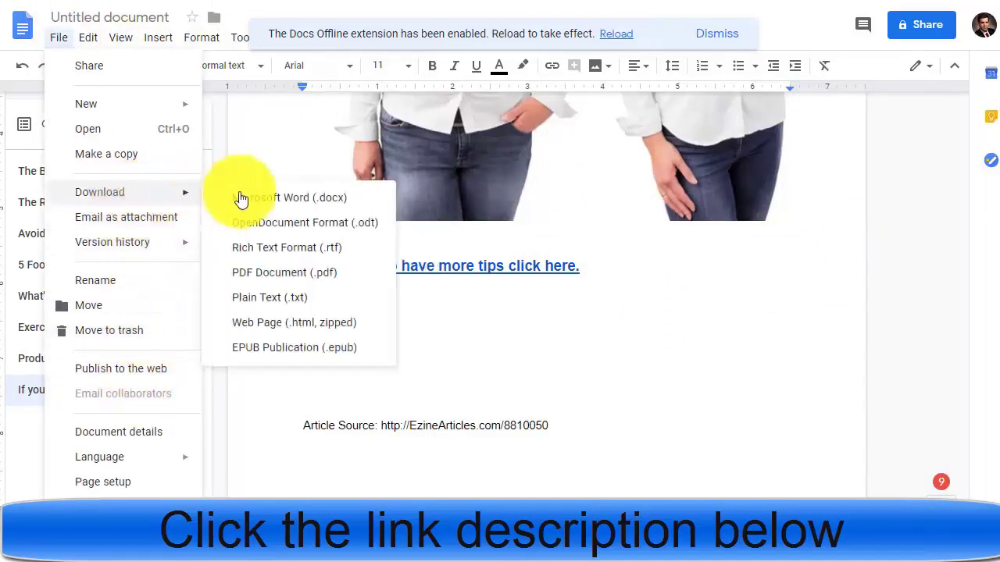
left_click(313, 276)
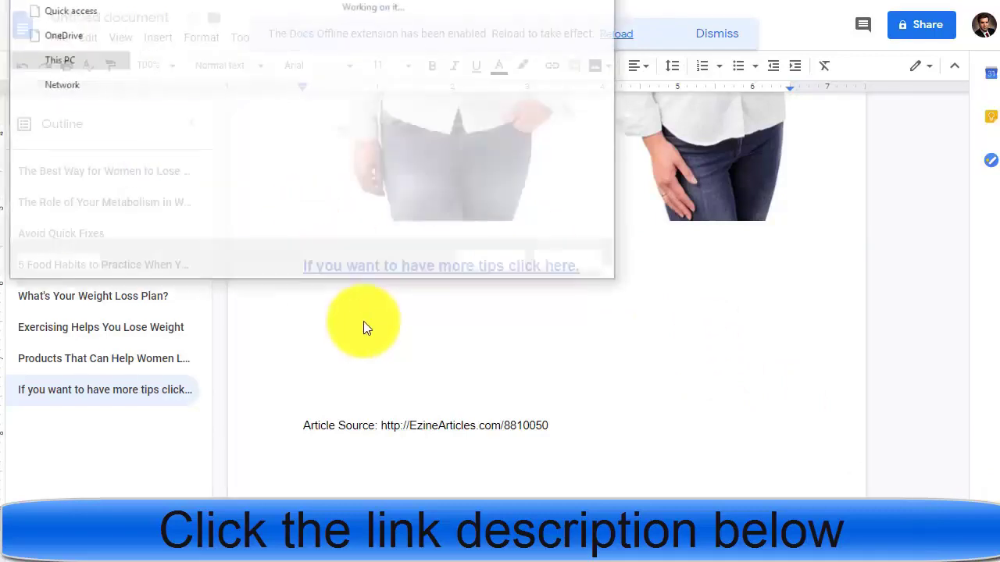
left_click(64, 44)
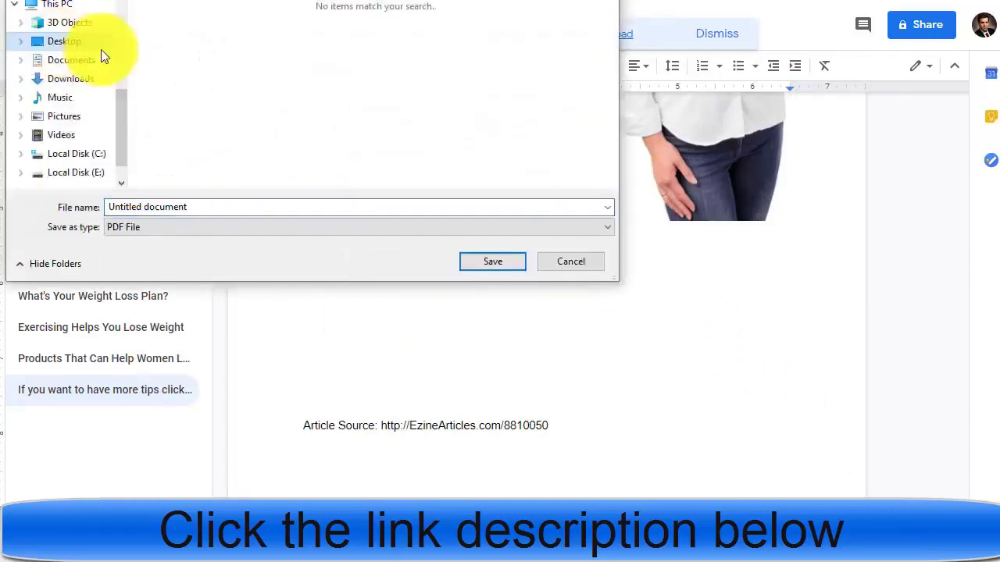
left_click(494, 264)
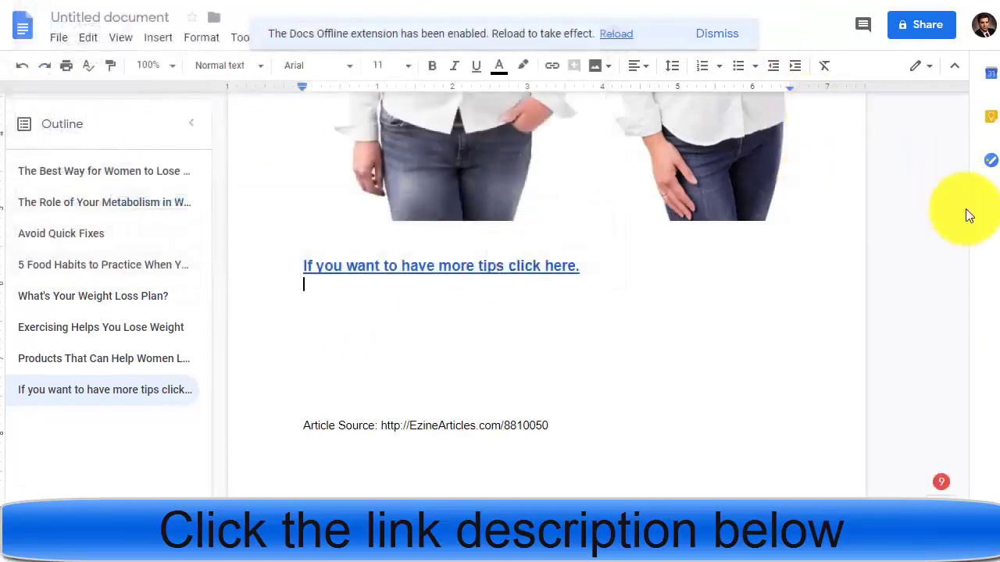
- Copy the article title "The Best Way for Women to Lose Weight" from the document's first page
scroll(846, 319, "up", 3)
left_click(846, 318)
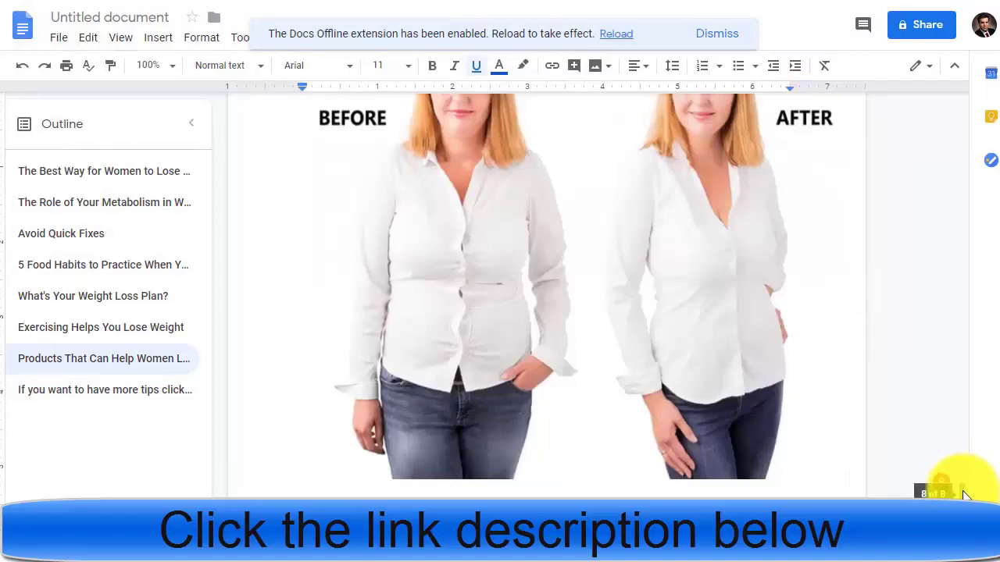
left_click_drag(962, 485, 964, 89)
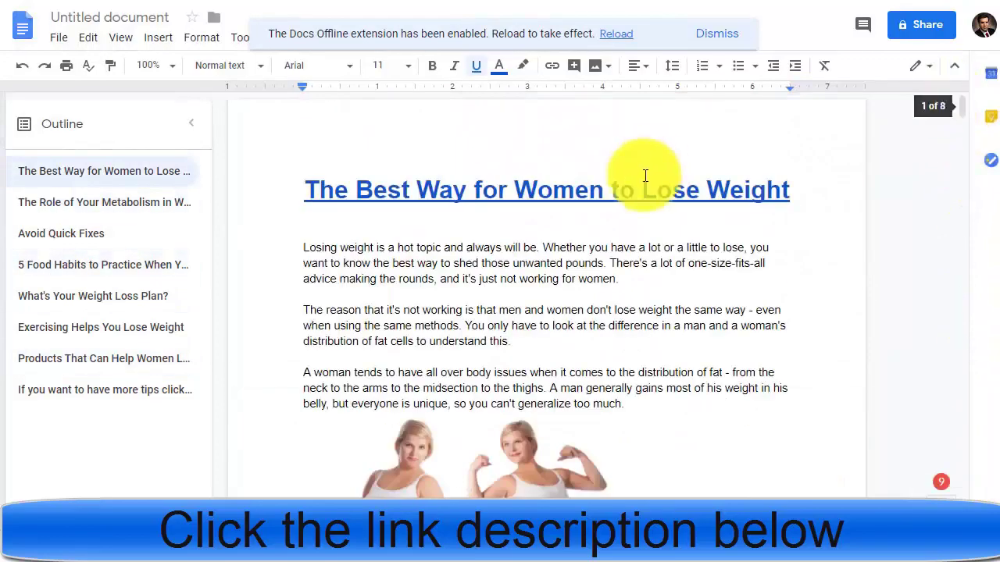
left_click(676, 186)
triple_click(638, 191)
key("ctrl+c")
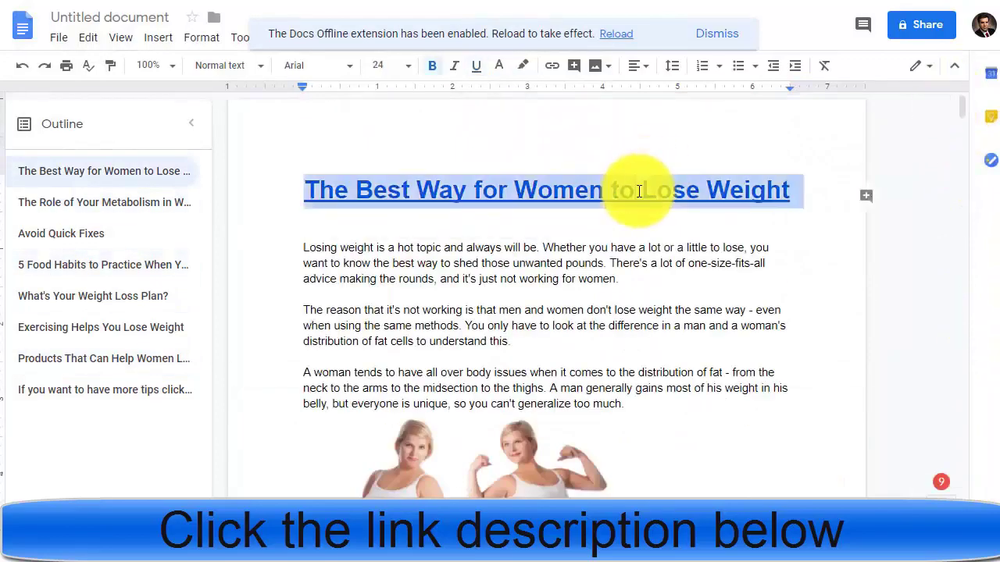
left_click(696, 292)
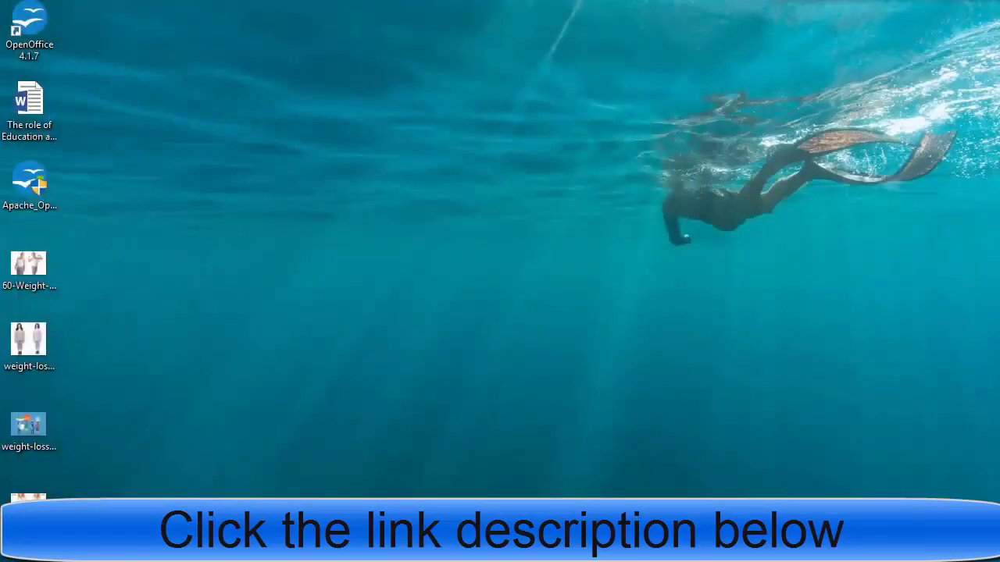
- Switch to the Windows desktop and rename the downloaded PDF to "The Best Way for Women to Lose Weight"
left_click_drag(163, 185, 164, 194)
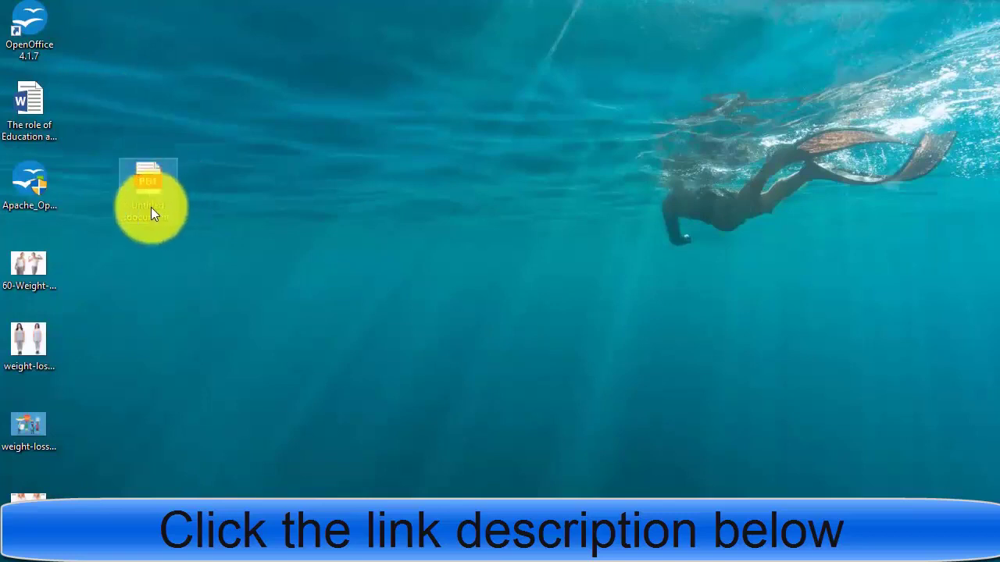
key("ctrl+v")
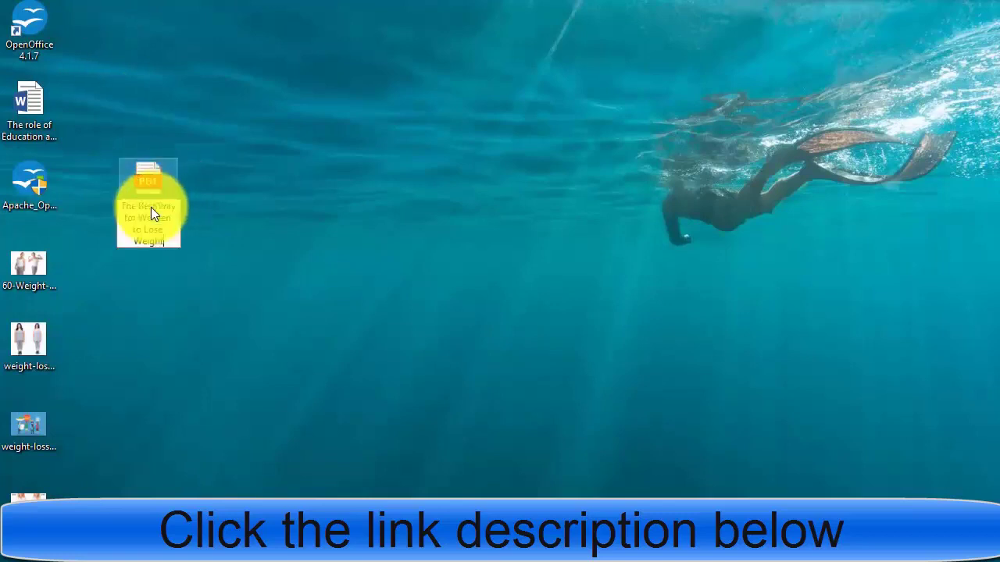
key("Return")
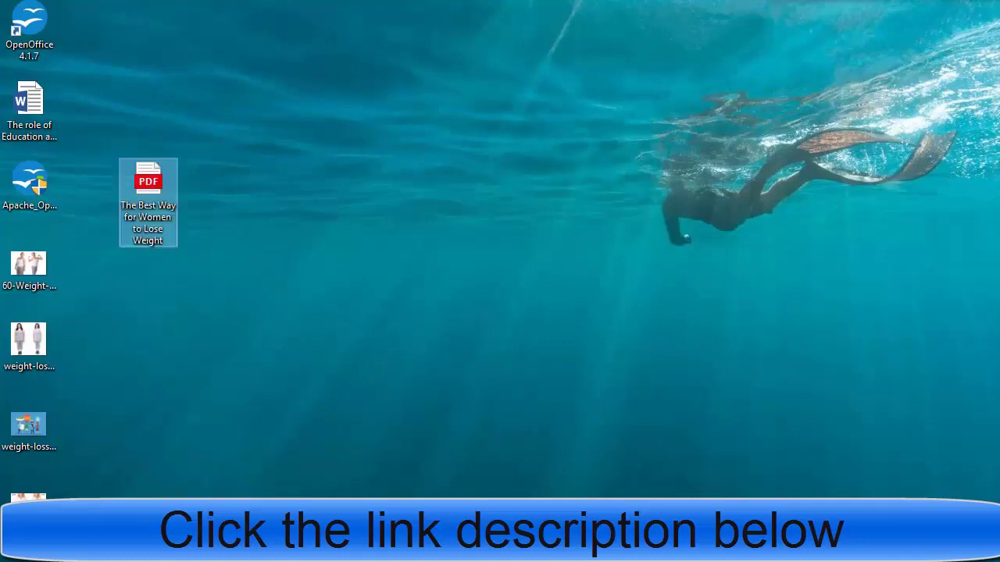
mouse_move(591, 551)
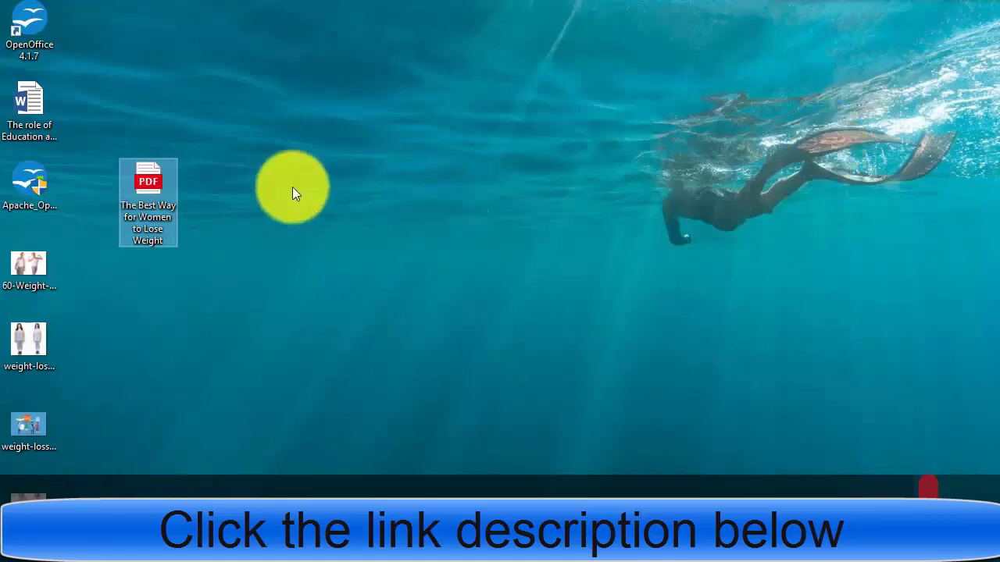
left_click(237, 205)
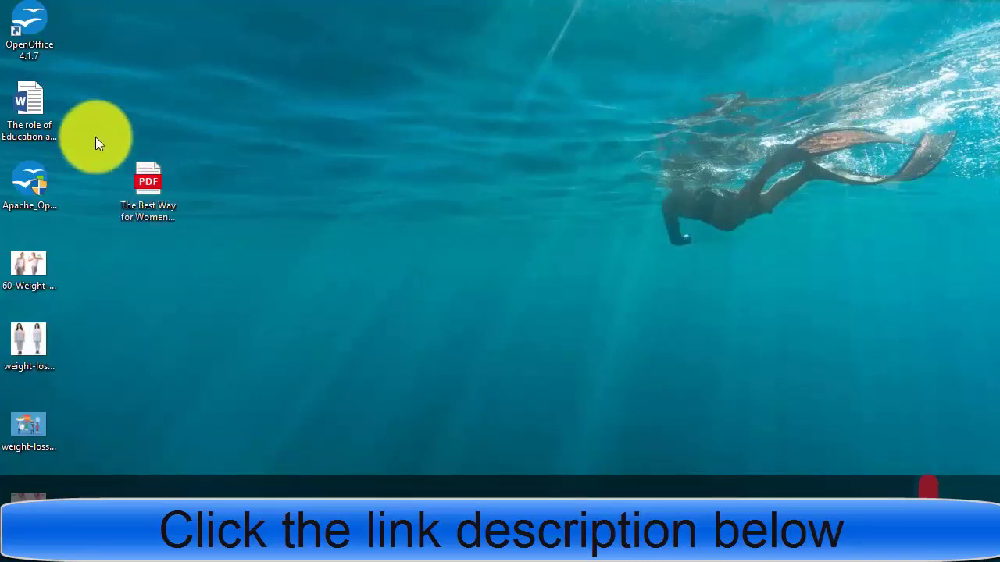
- Open the renamed PDF from the desktop, check its title, text and images, and close it again
double_click(164, 211)
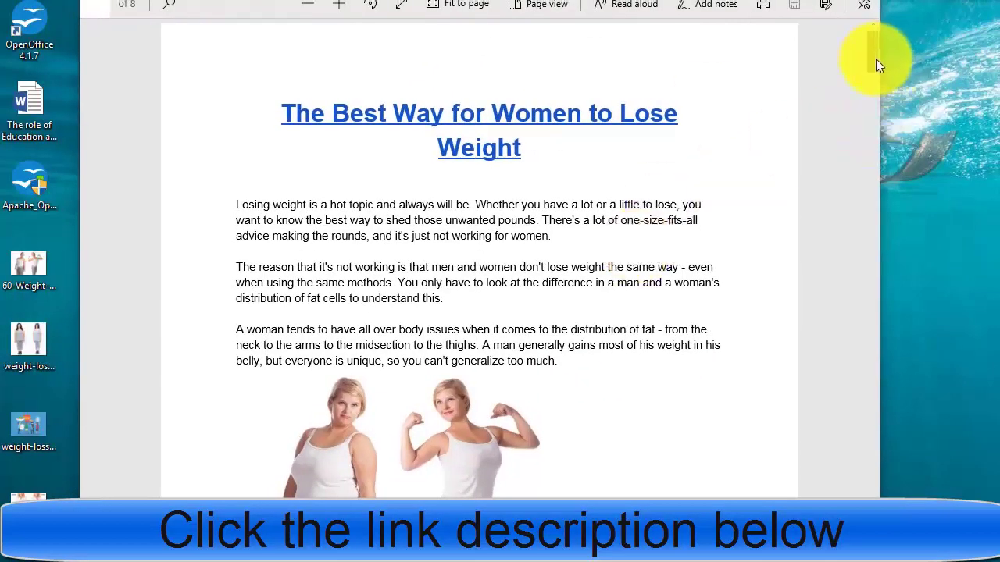
left_click_drag(875, 58, 871, 15)
key("alt+F4")
left_click(528, 475)
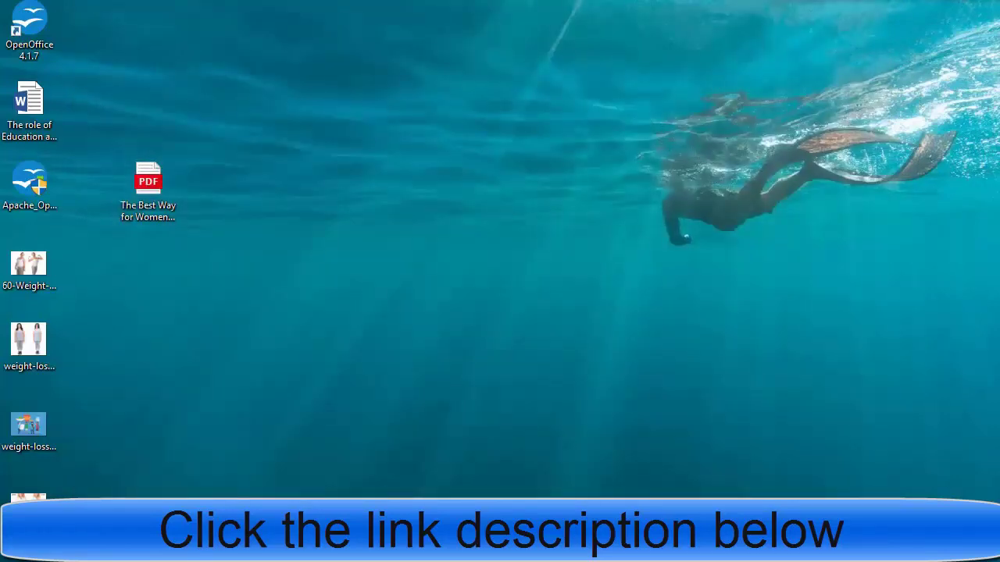